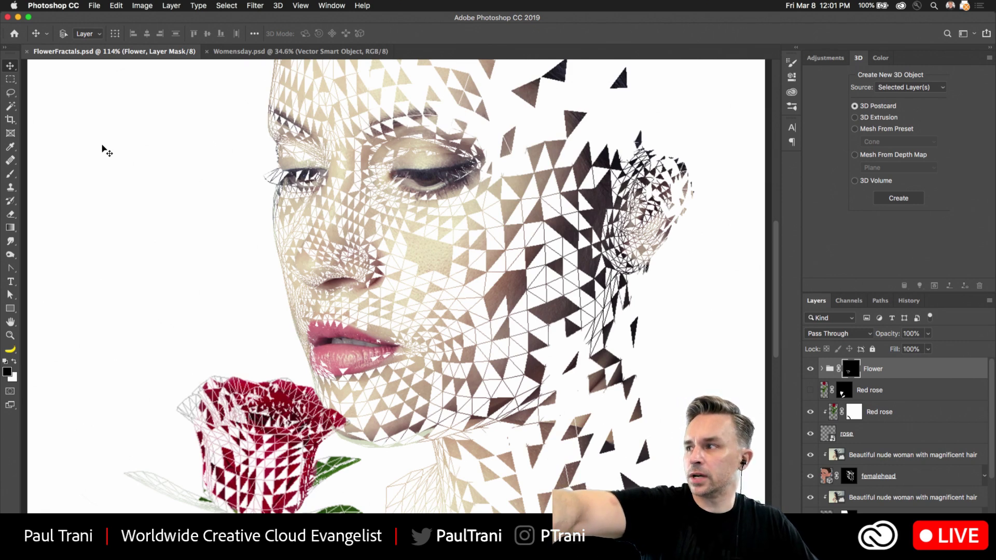
Examine the triangular mesh pattern covering the woman's face and the rose
left_click(10, 78)
key("super+plus")
key("super+plus")
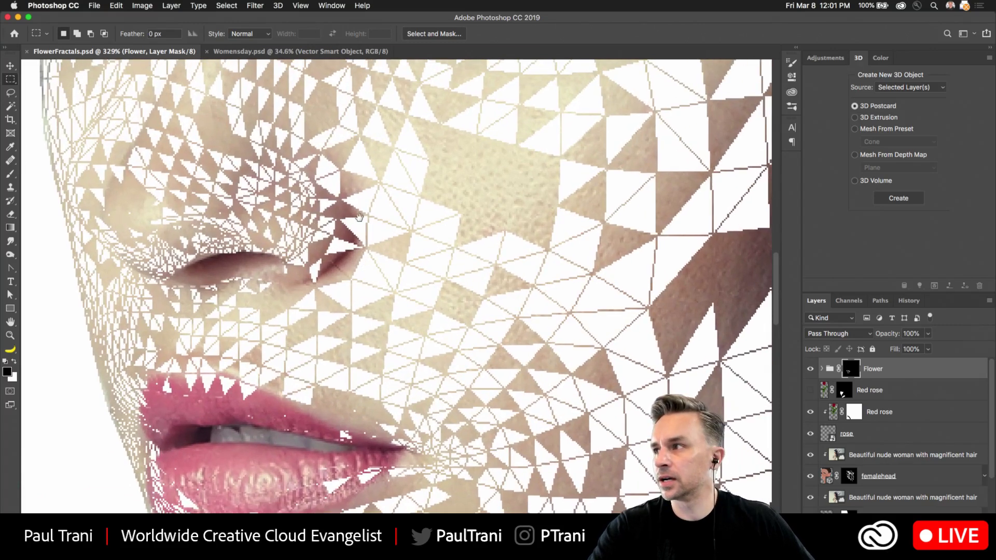
left_click_drag(390, 220, 274, 382)
scroll(274, 382, "down", 5)
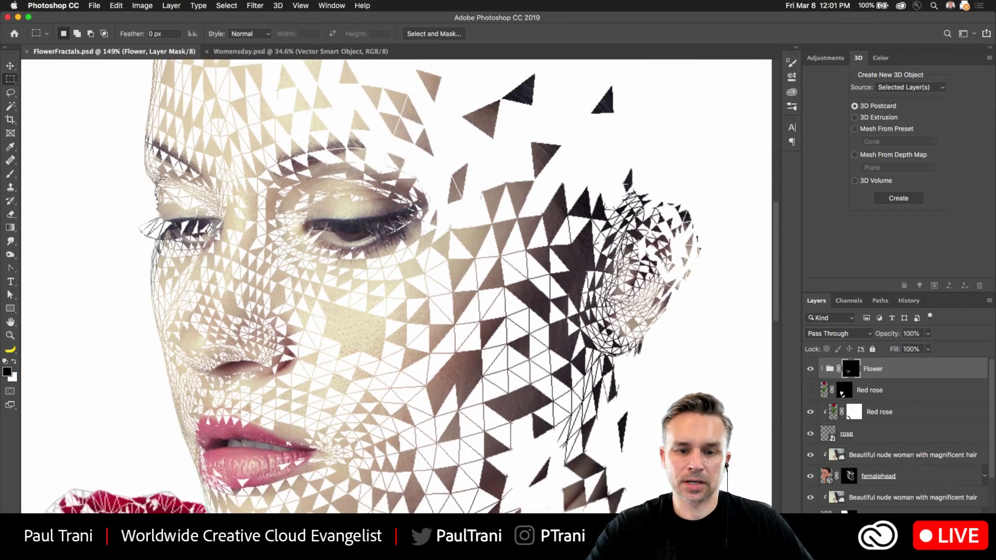
left_click_drag(233, 304, 286, 210)
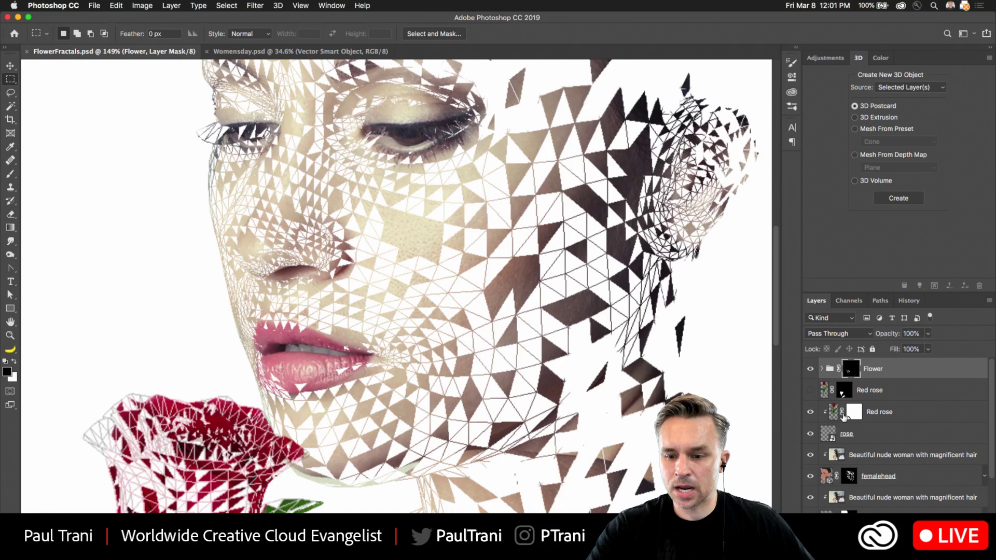
Disable the layer mask on the hidden portrait photo layer just above Layer 0, show the layer and move it above the Flower group
scroll(908, 495, "down", 3)
left_click_drag(901, 491, 852, 492)
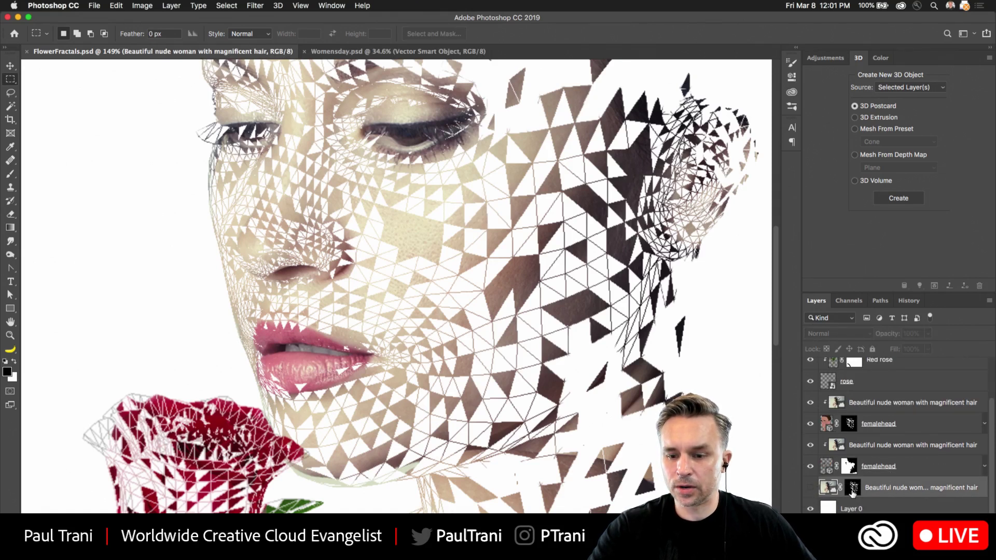
right_click(852, 492)
left_click(882, 436)
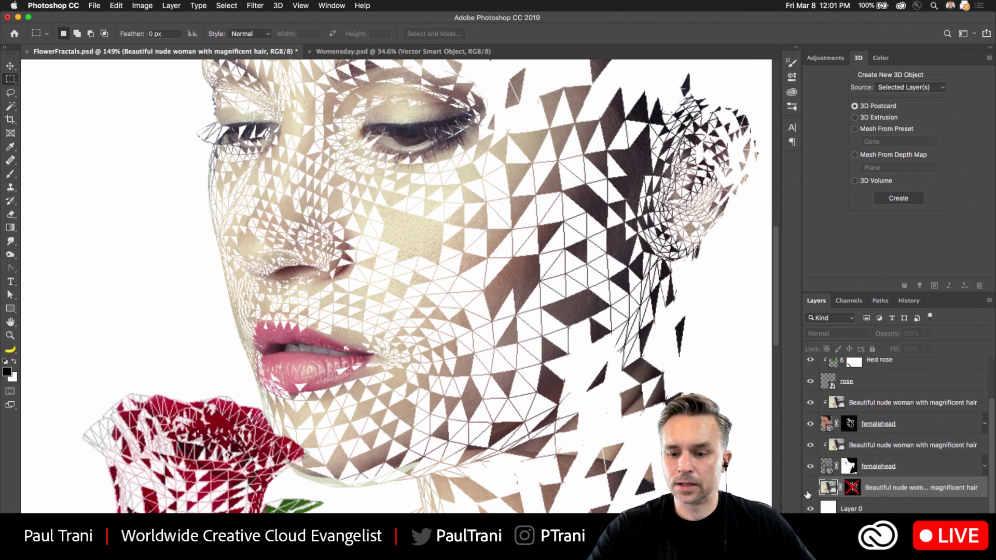
left_click(810, 487)
left_click_drag(890, 488, 890, 363)
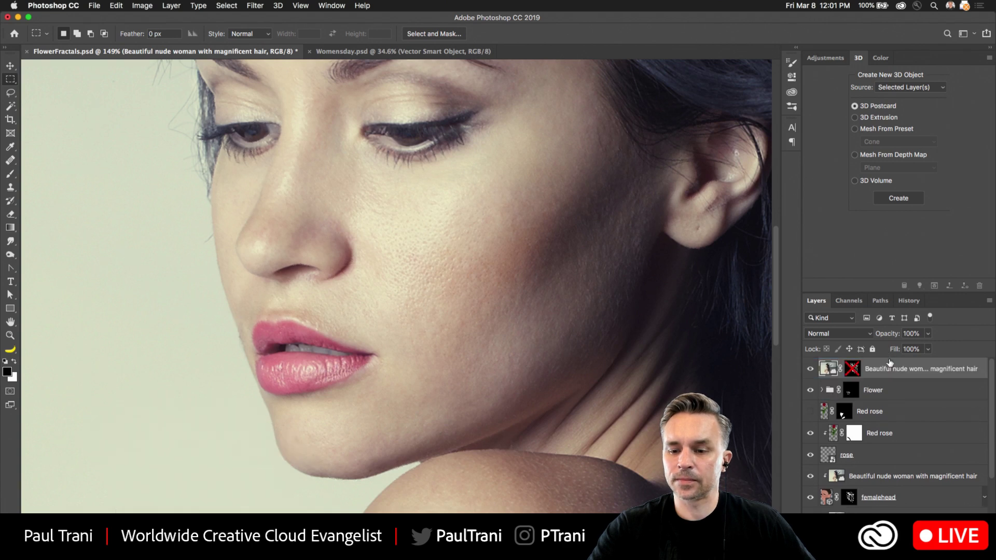
Draw a small triangular lasso selection on the woman's cheek beside the nose
scroll(381, 234, "down", 5)
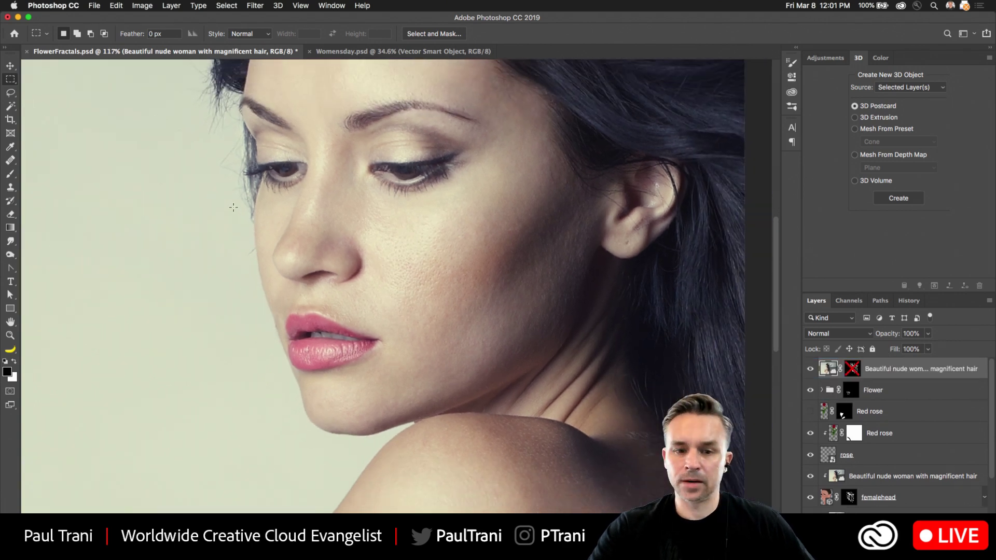
scroll(394, 286, "up", 6)
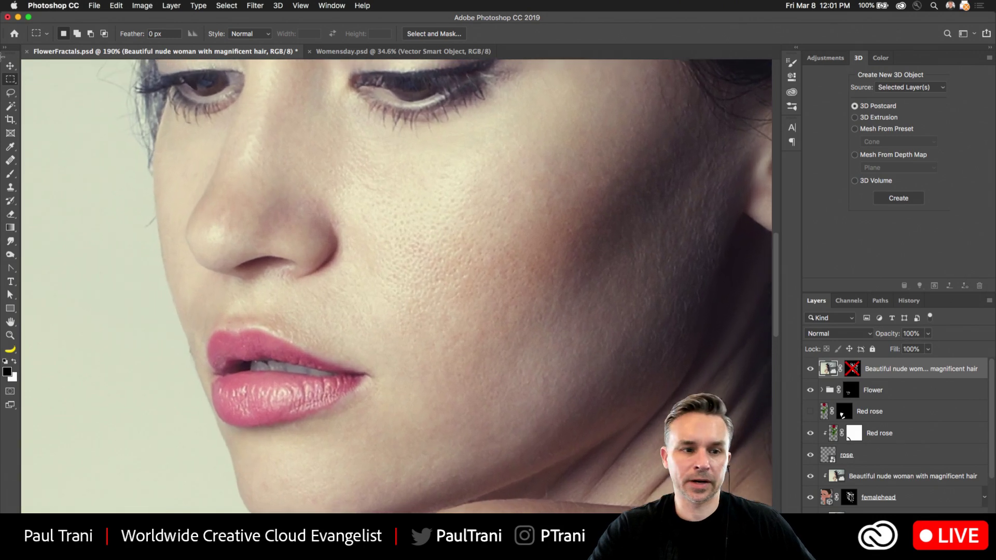
left_click(9, 91)
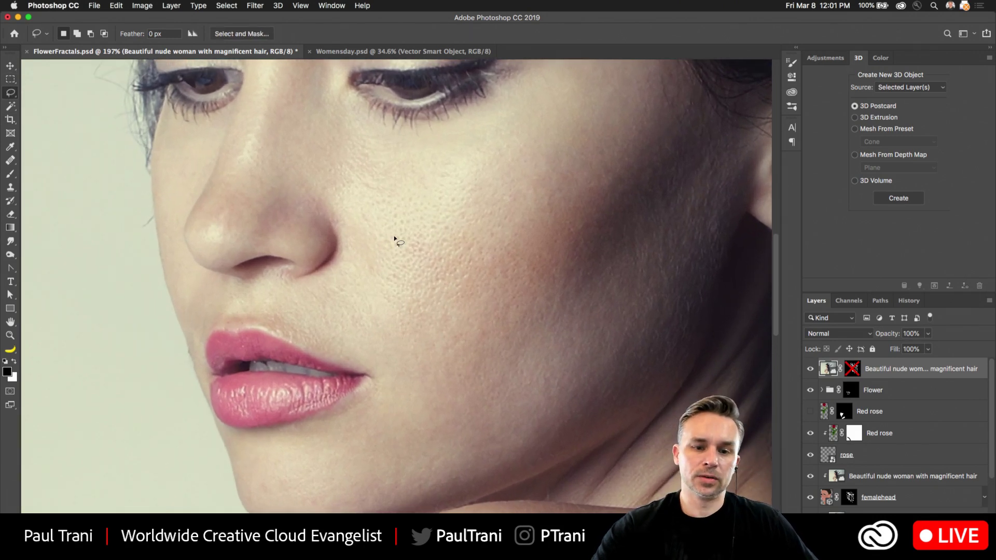
left_click_drag(415, 246, 426, 285)
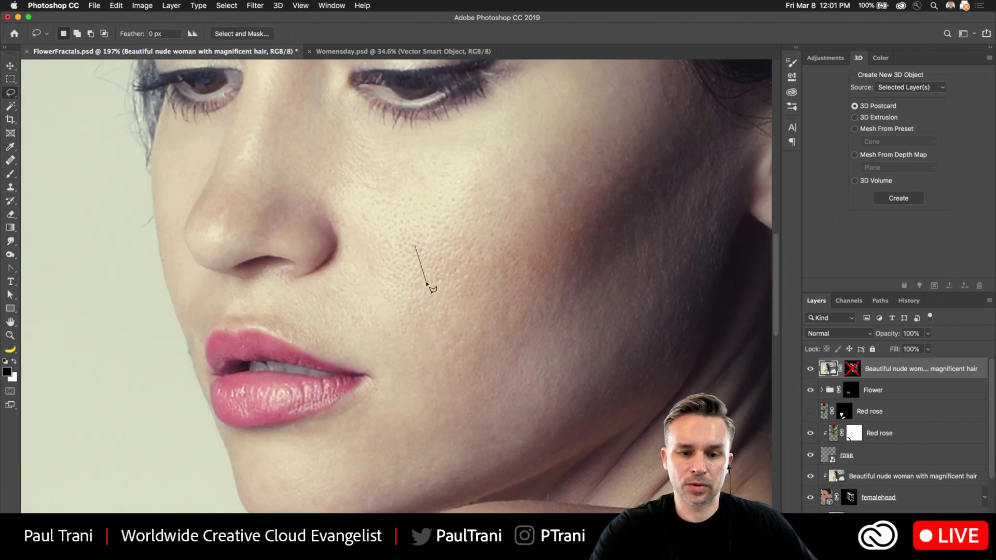
left_click_drag(451, 239, 417, 248)
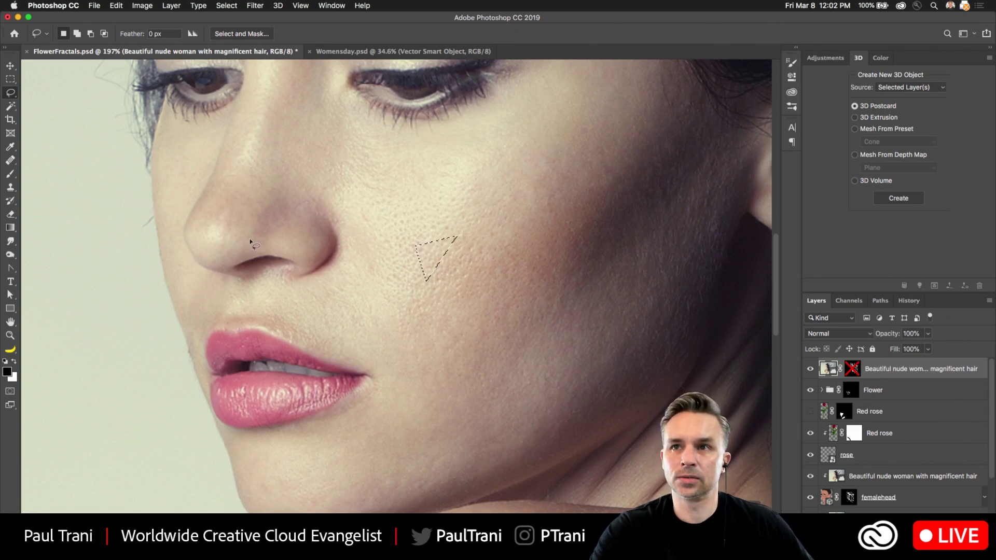
Delete the layer mask from the topmost portrait photo layer
left_click(851, 369, "shift")
right_click(850, 371)
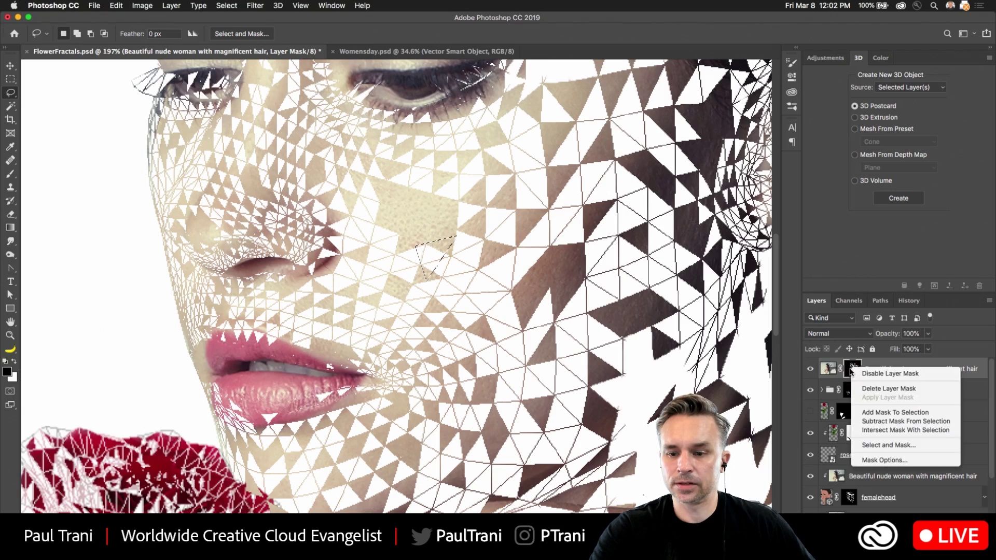
left_click(864, 389)
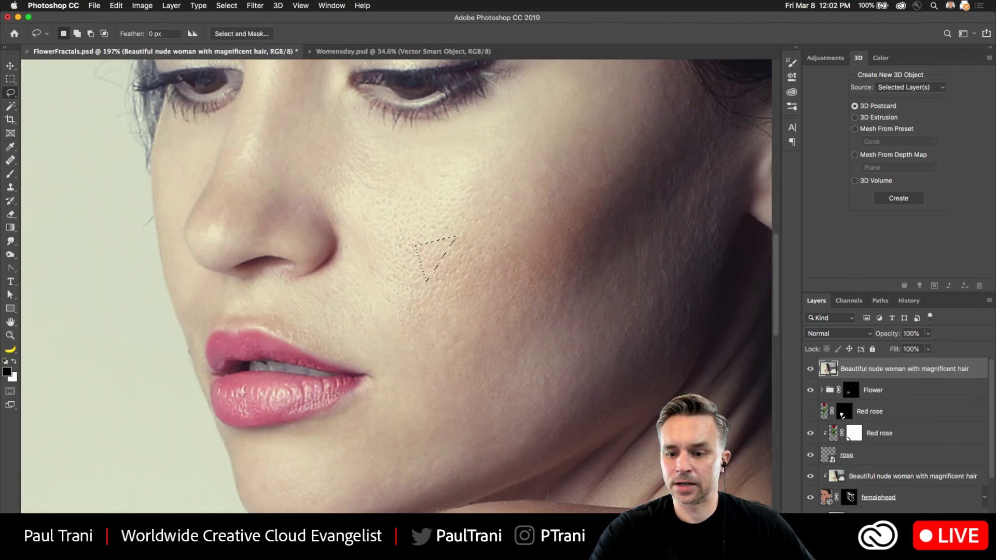
Try masking the topmost portrait photo layer to the triangular cheek selection, and undo the new mask
left_click(919, 520)
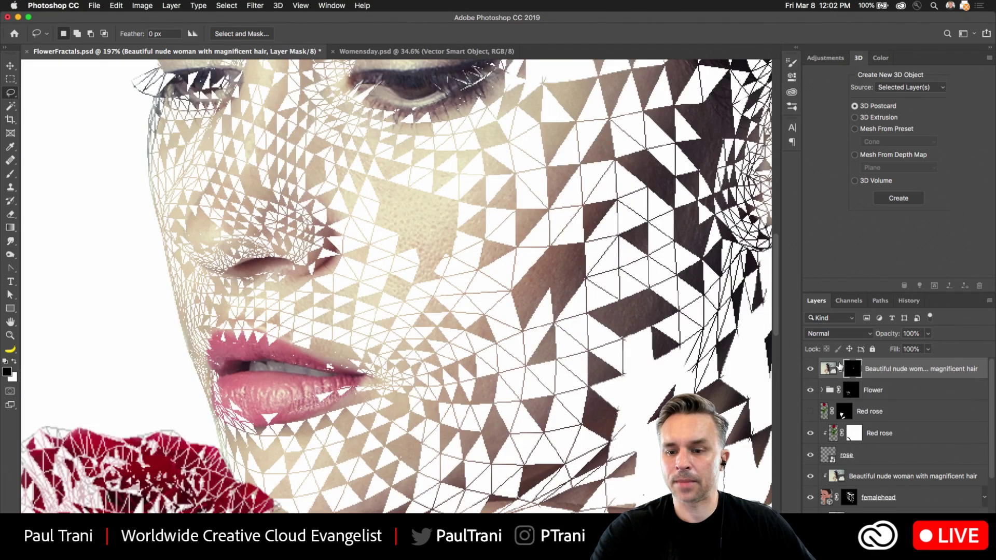
key("super+z")
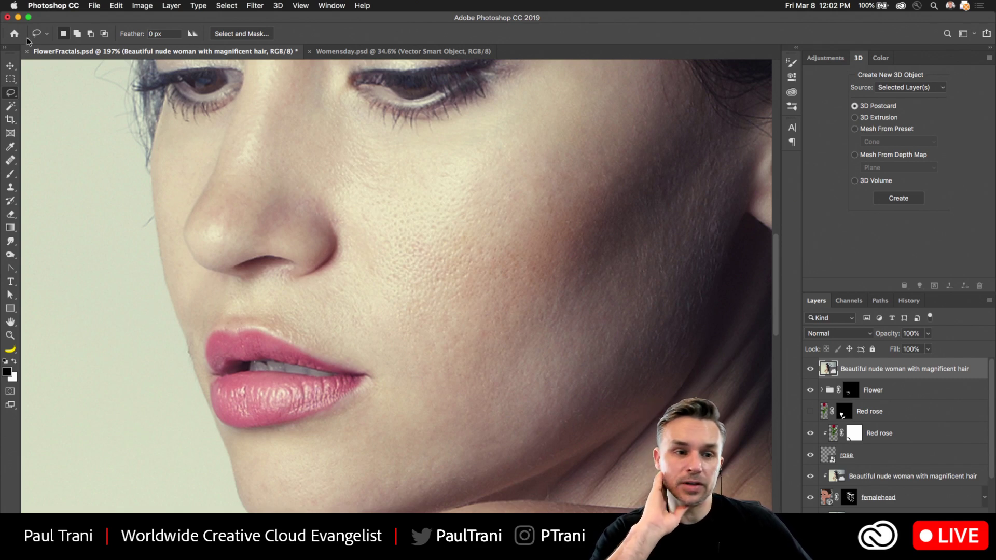
scroll(267, 300, "down", 5)
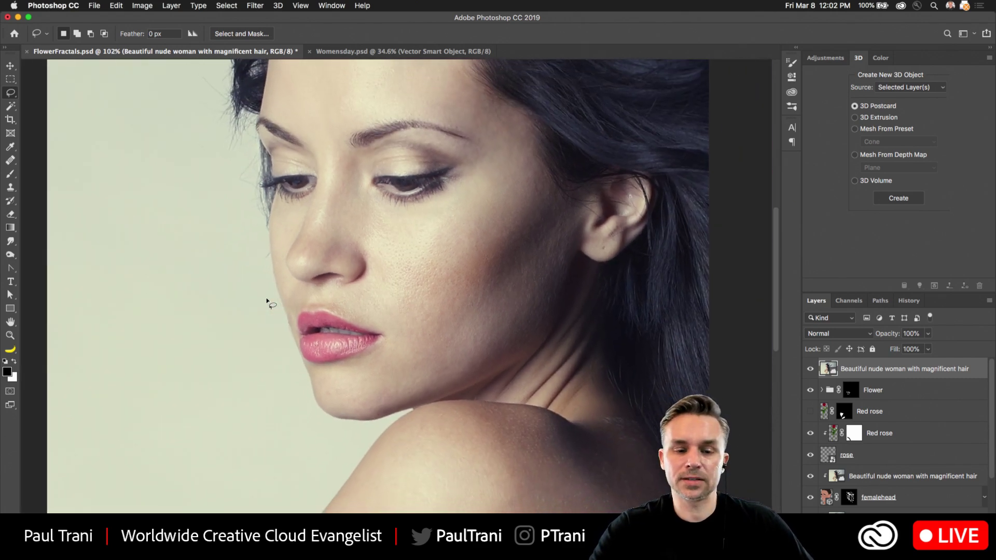
left_click_drag(268, 245, 264, 314)
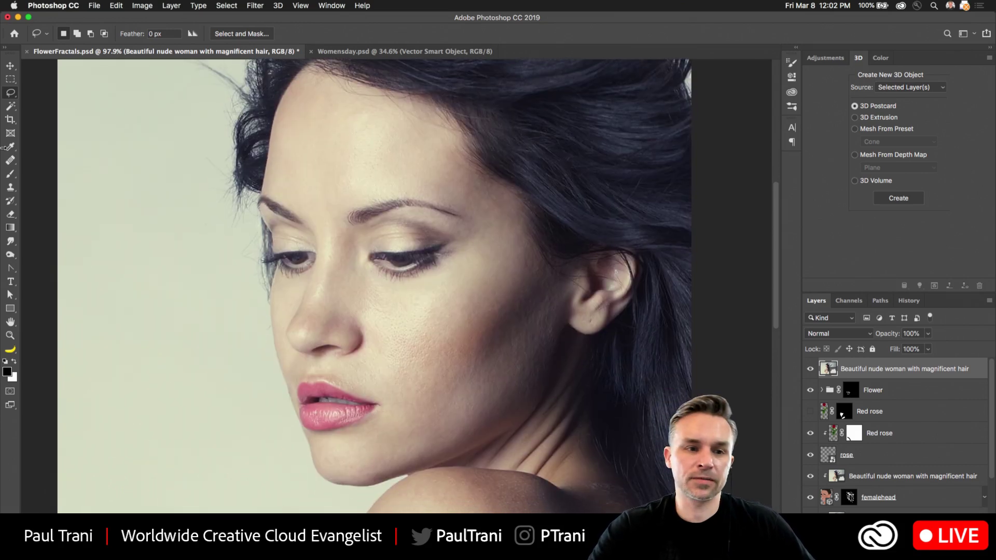
Clear the Photoshop, Illustrator and Finder windows off the desktop and launch Fuse CC (Beta) from the Creative Cloud app
left_click(18, 19)
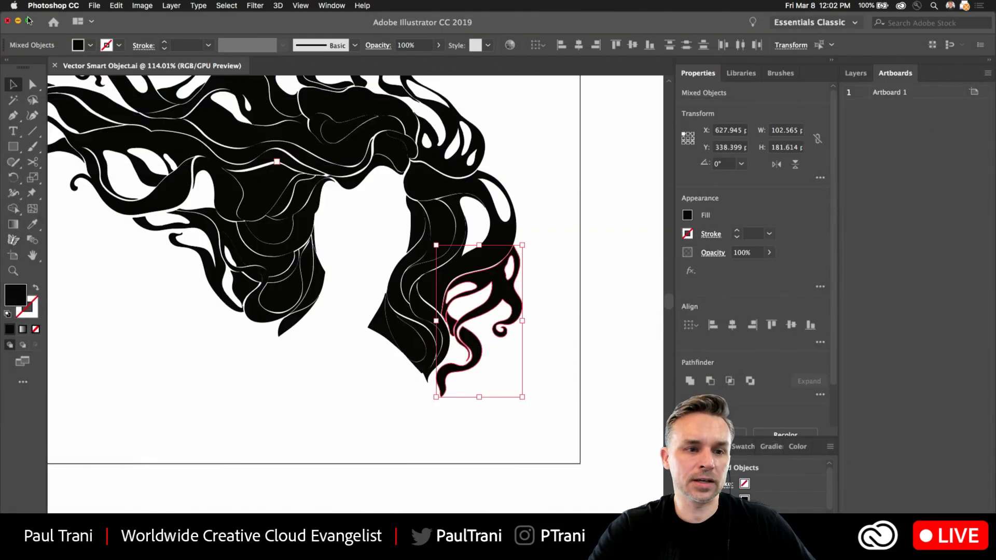
left_click(19, 21)
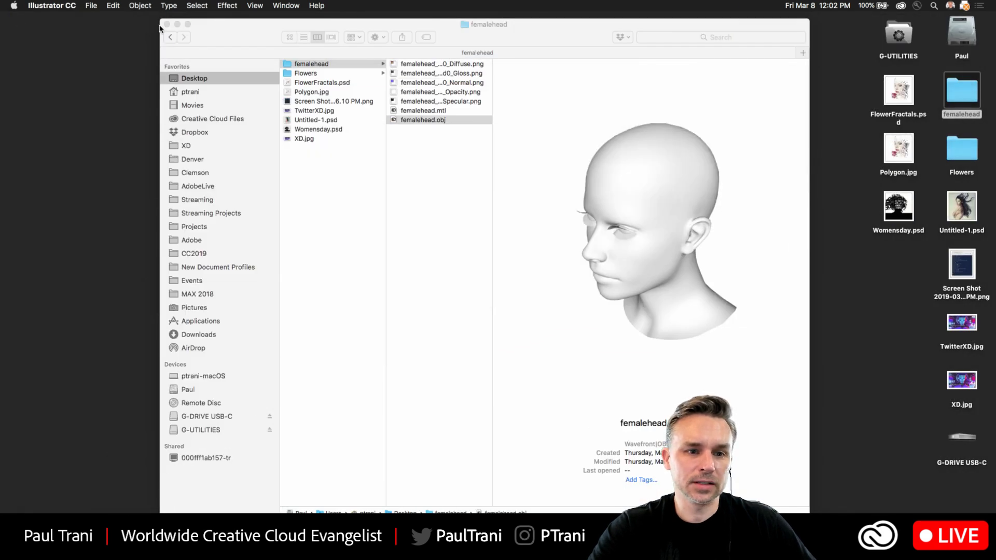
left_click(166, 24)
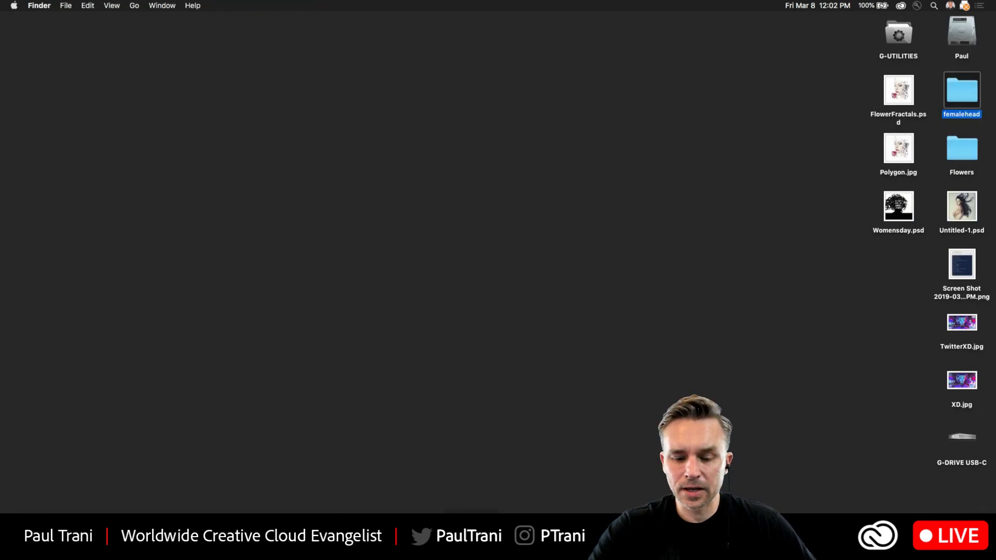
left_click(900, 6)
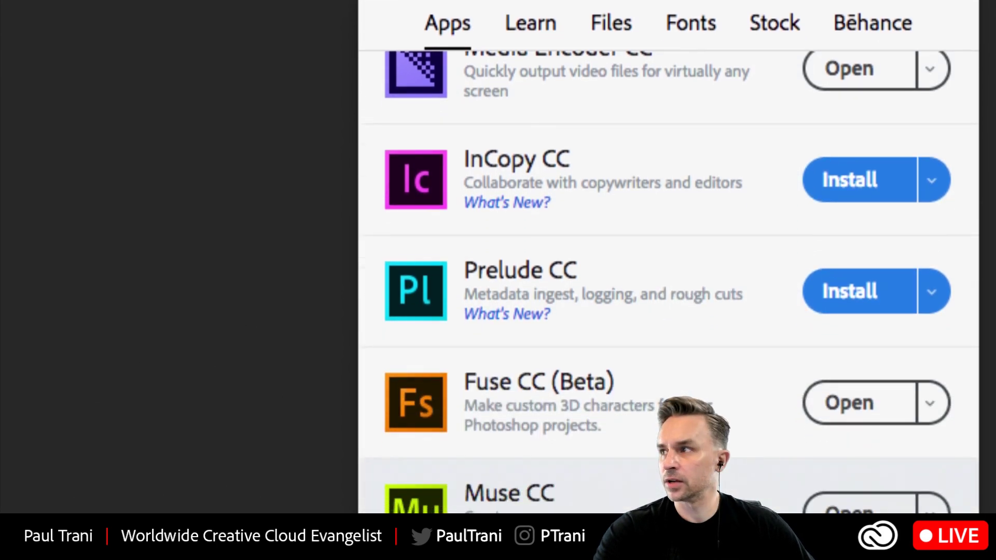
left_click(837, 408)
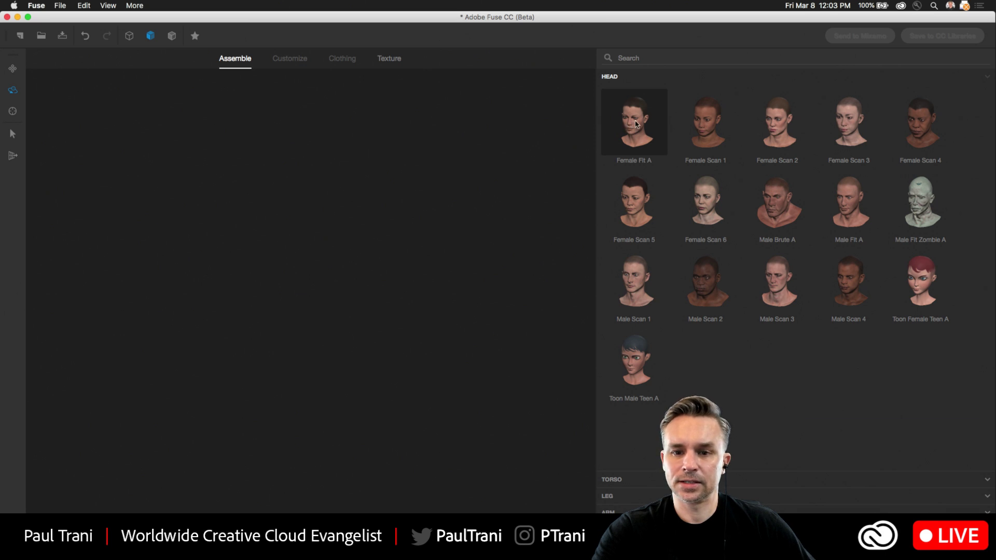
Start a new character with the Female Fit A head
left_click(610, 126)
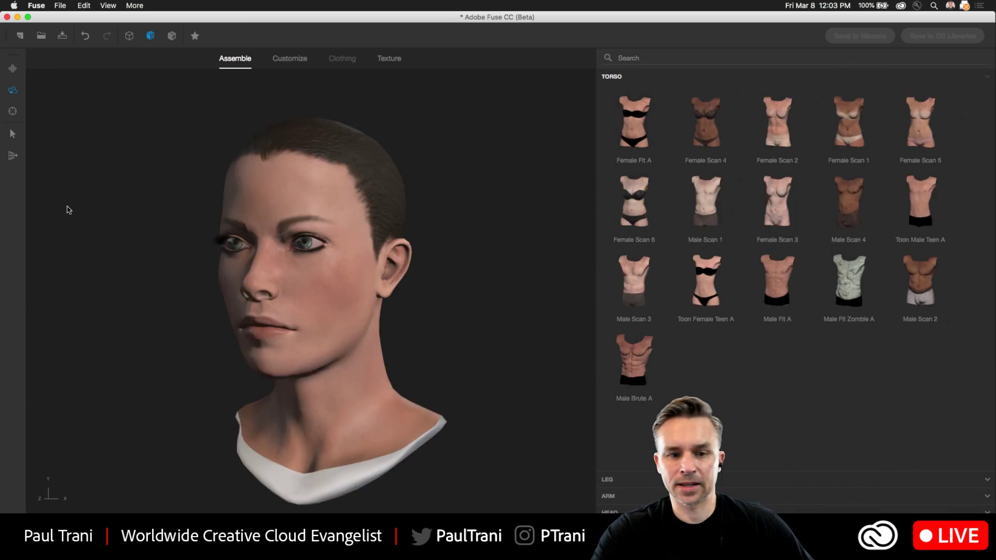
left_click_drag(208, 213, 238, 238)
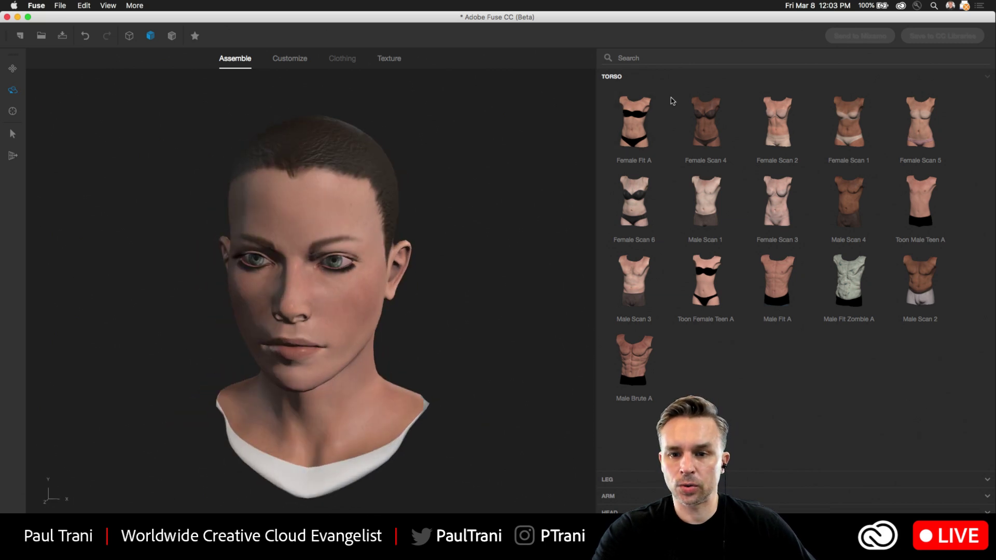
Add the Female Fit A torso and complete the body with the matching Female Fit A parts
left_click(631, 115)
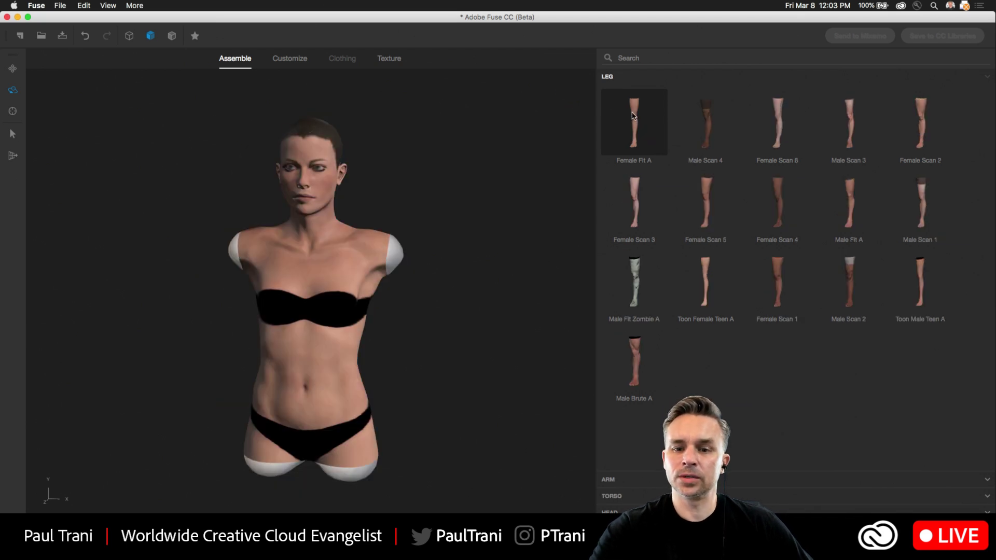
right_click(635, 116)
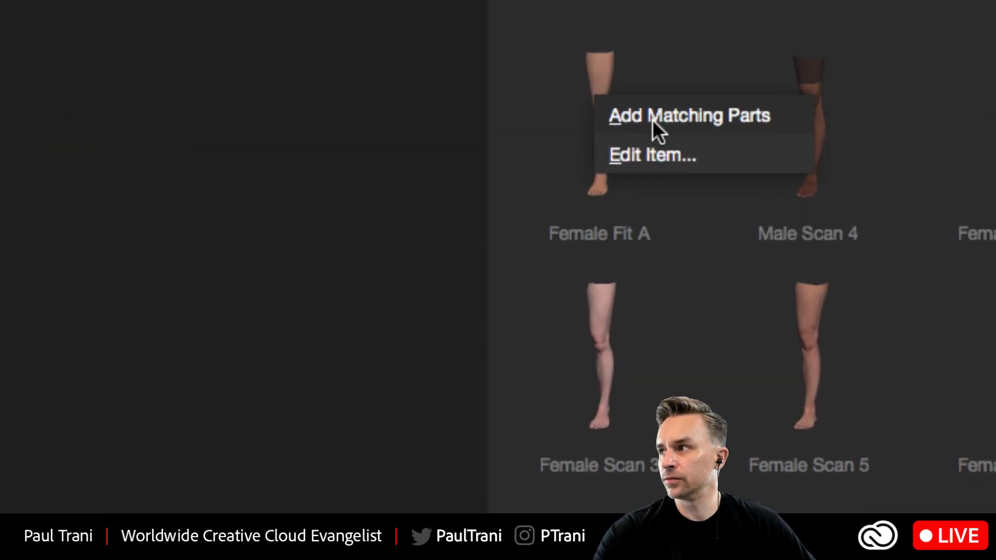
left_click(652, 120)
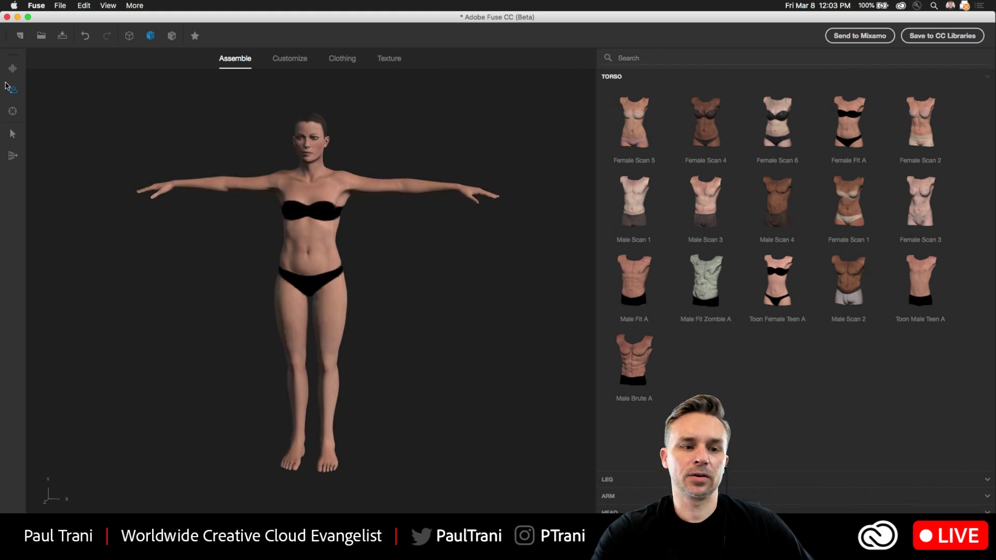
left_click_drag(409, 311, 275, 296)
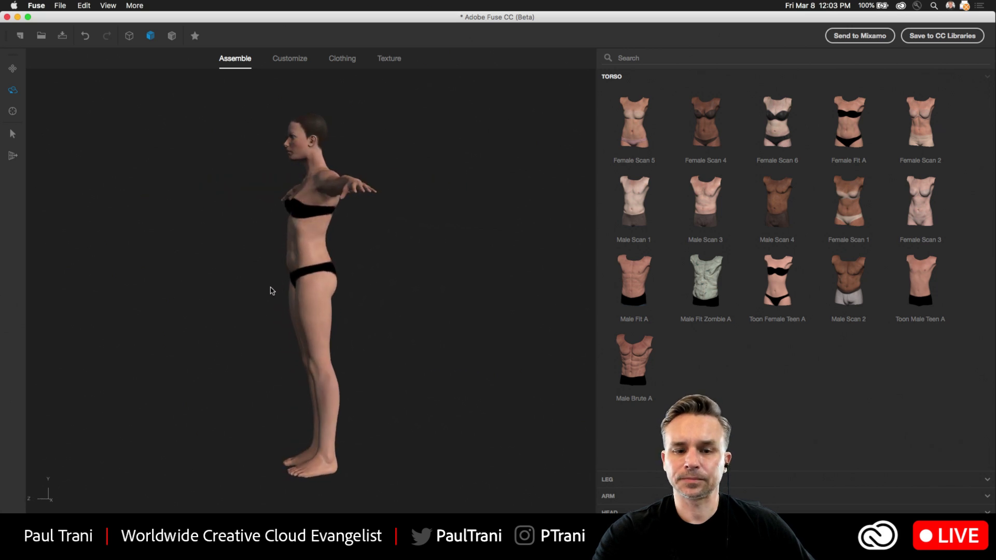
Dress the character in the 3Quarter Sleeve Tee and the Leggings
left_click(346, 60)
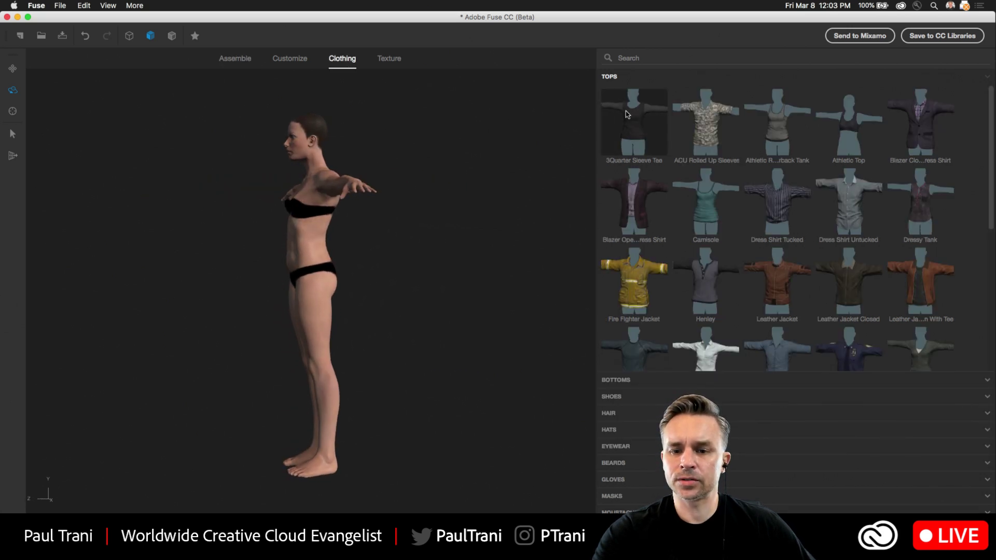
left_click(617, 381)
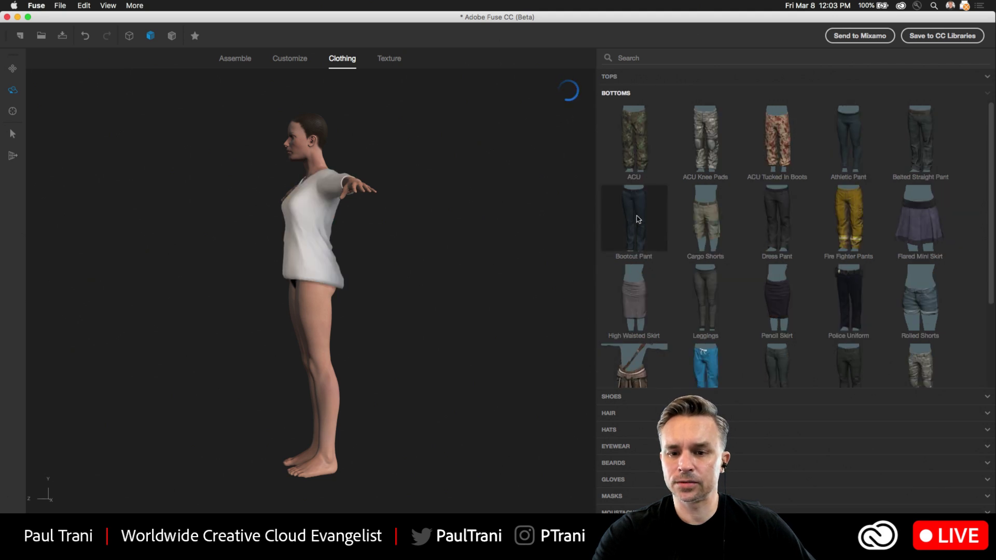
left_click(704, 298)
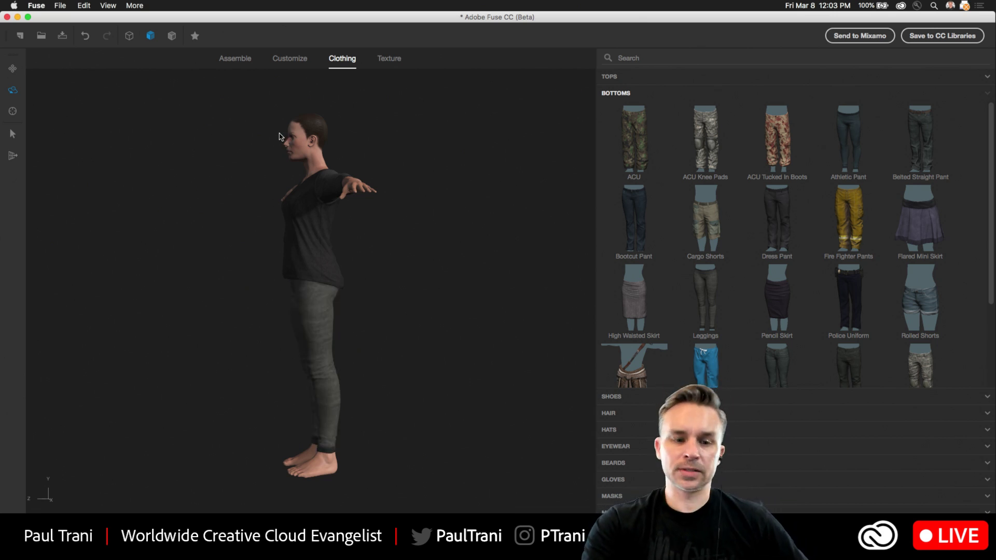
left_click_drag(240, 240, 218, 249)
Undo the clothing, the matching limbs and the torso, going back to the head alone
key("super+z")
key("super+z")
key("super+z")
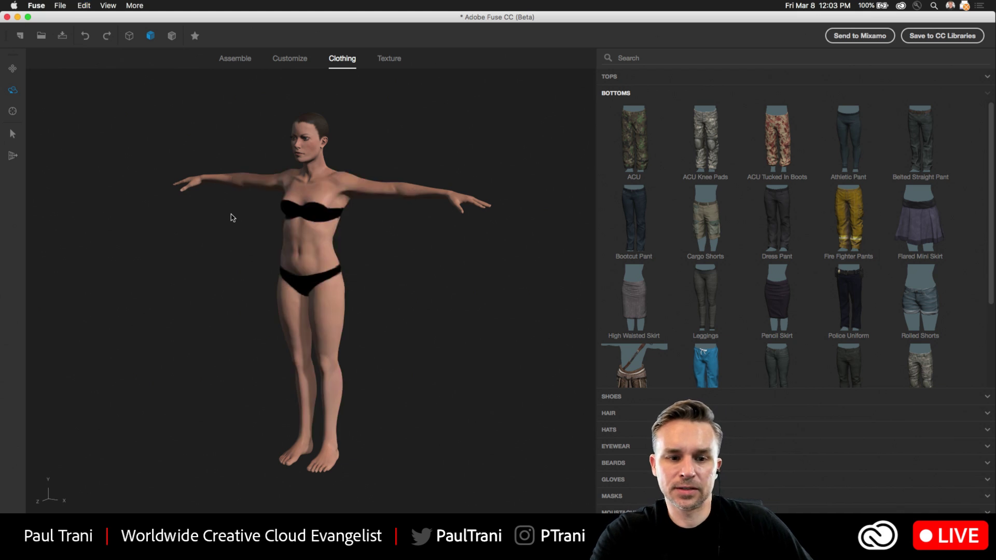
key("super+z")
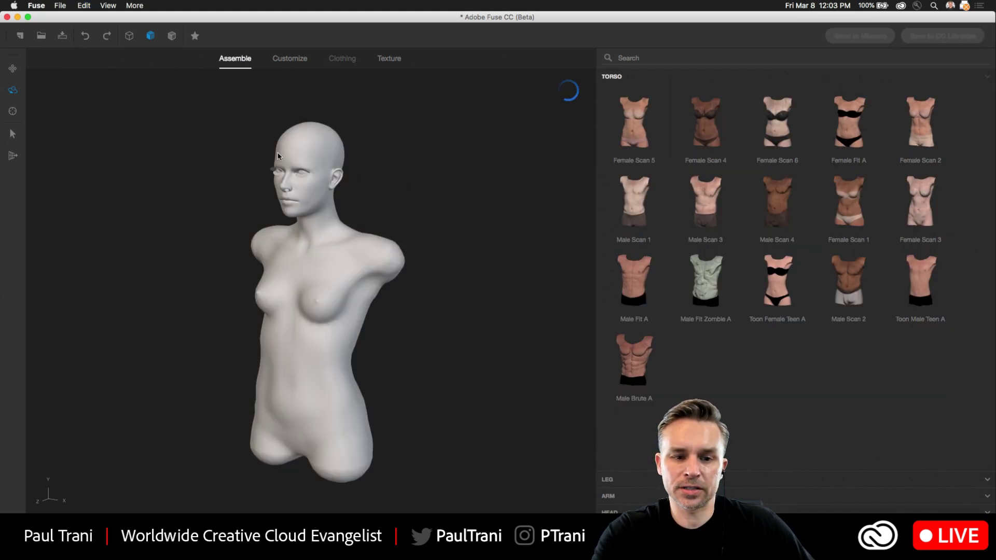
key("super+z")
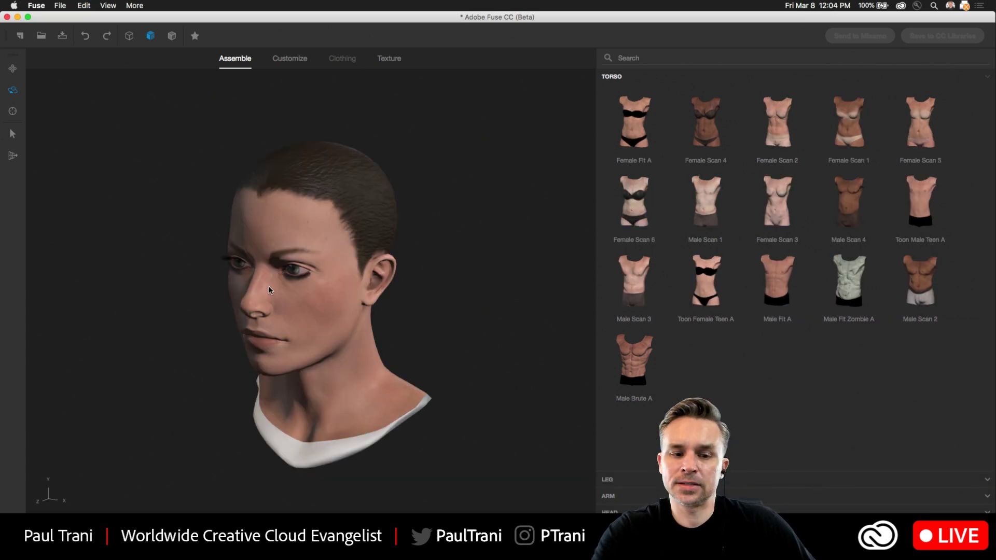
left_click_drag(76, 209, 84, 243)
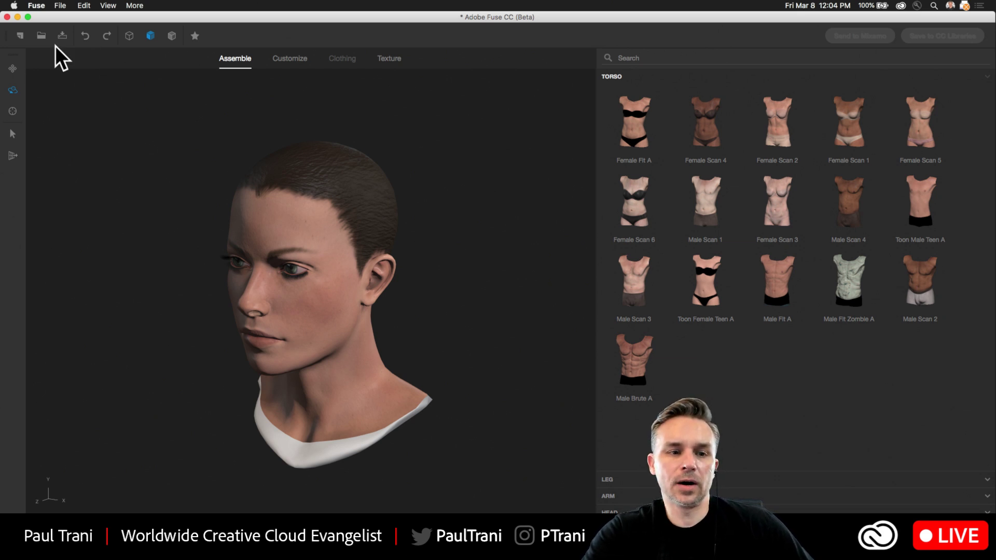
left_click(55, 7)
left_click(334, 185)
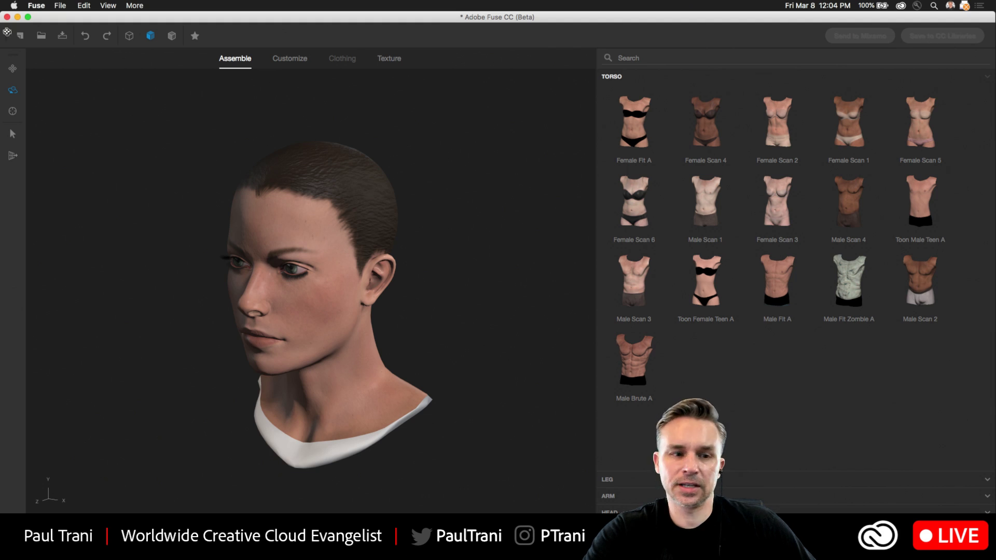
Export the female head as an OBJ model in a new folder, with occluded polygons removed
left_click(61, 6)
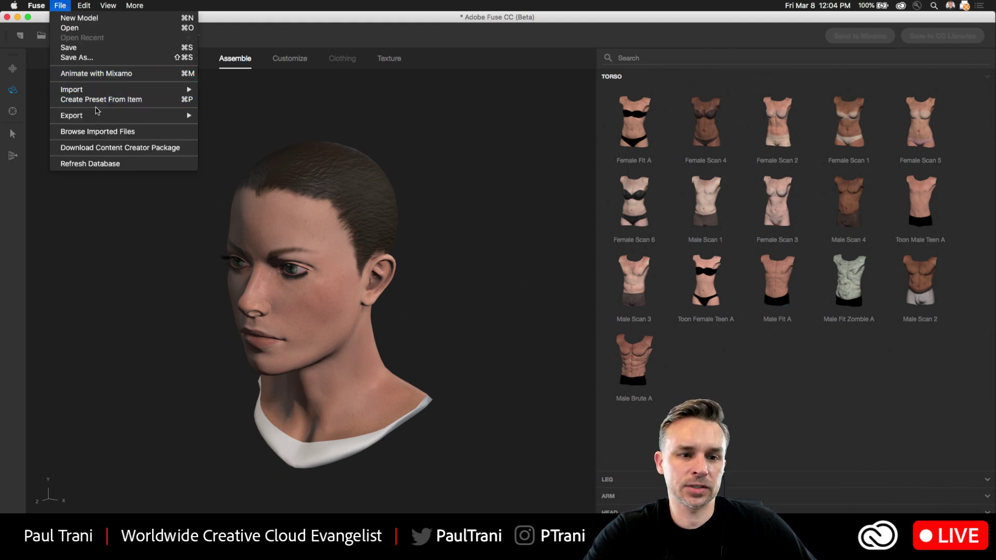
mouse_move(94, 116)
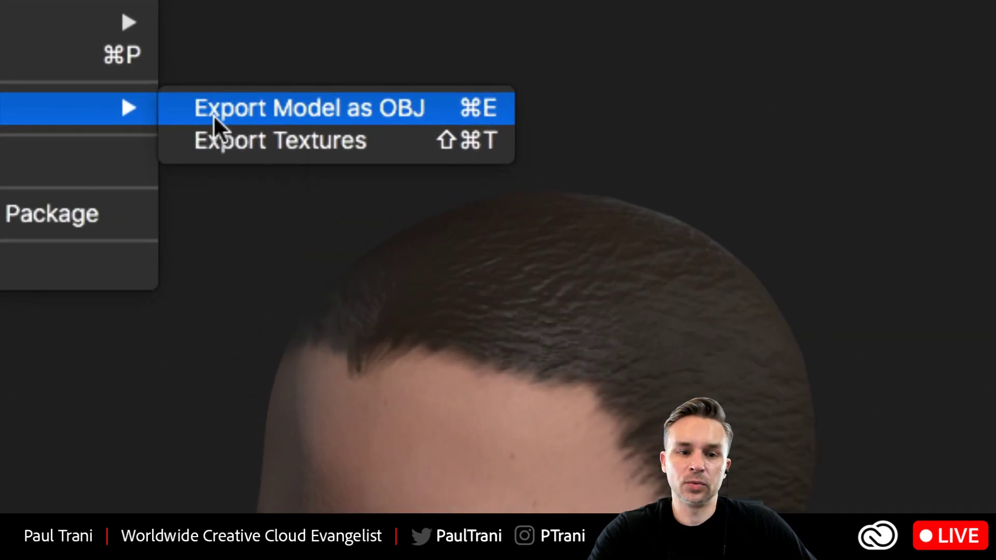
left_click(213, 114)
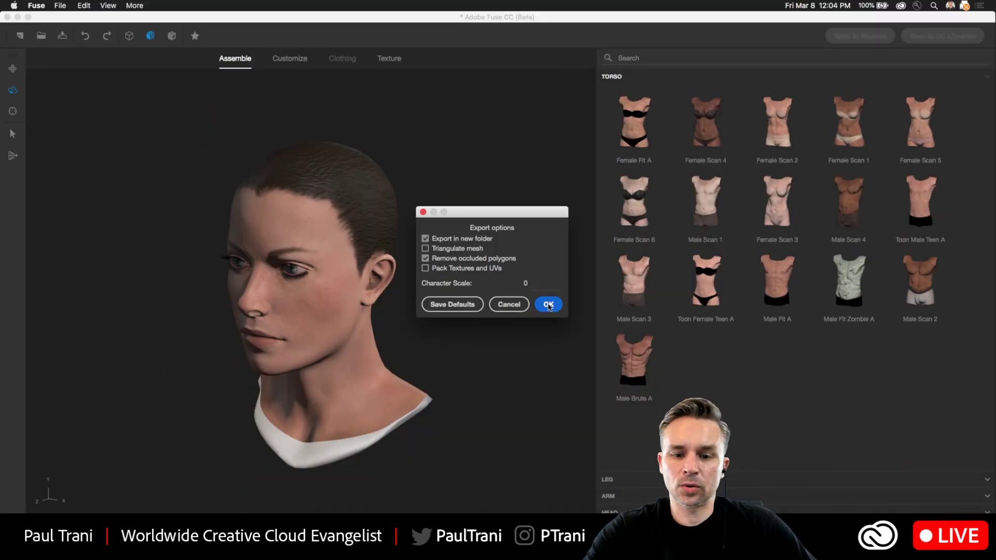
left_click(548, 305)
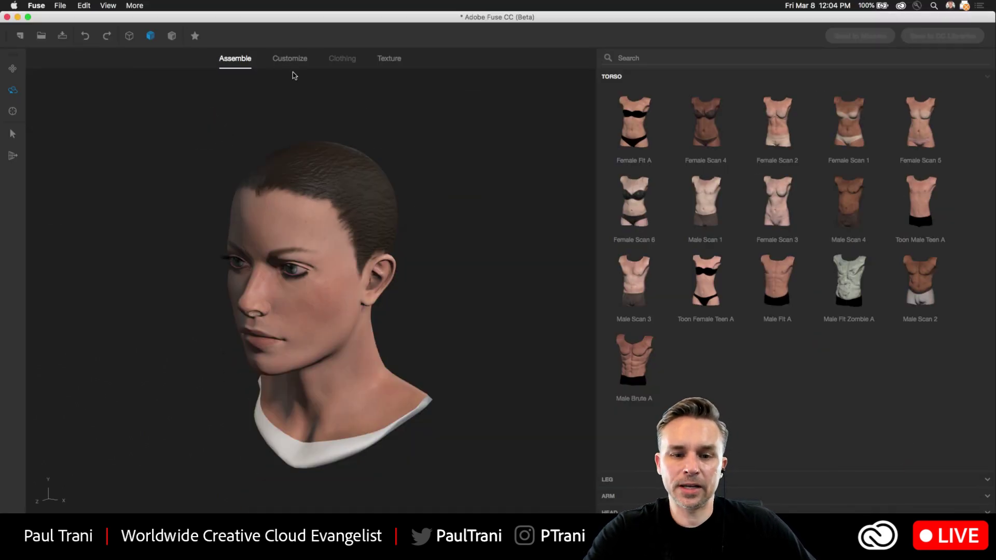
left_click(785, 474)
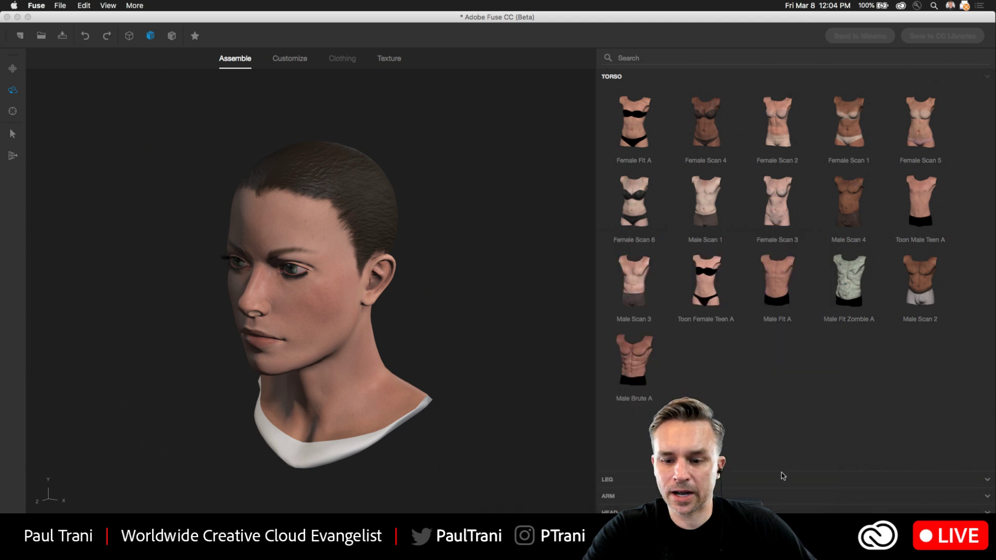
Switch to the Chrome browser and open the Adobe Stock website in the quotes page's tab
left_click(551, 537)
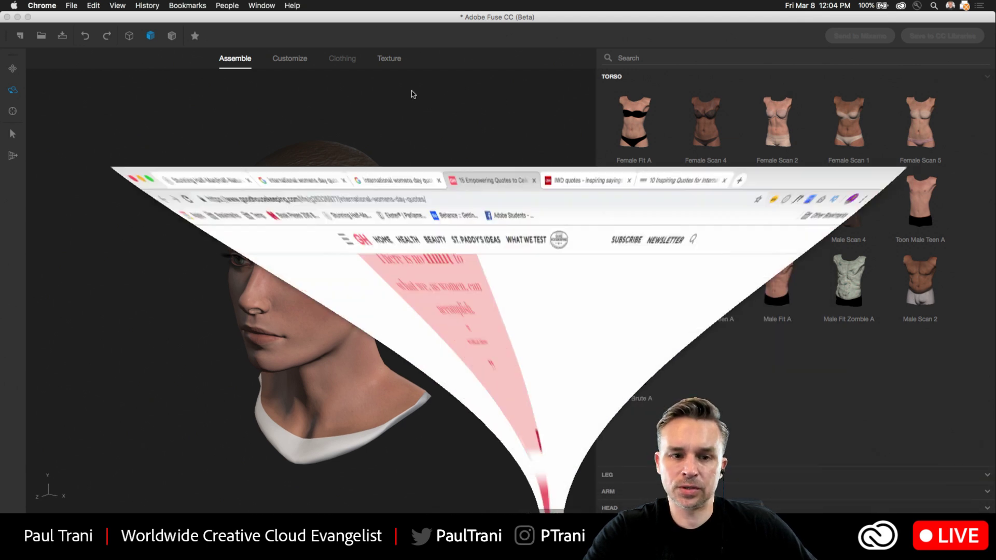
left_click(746, 30)
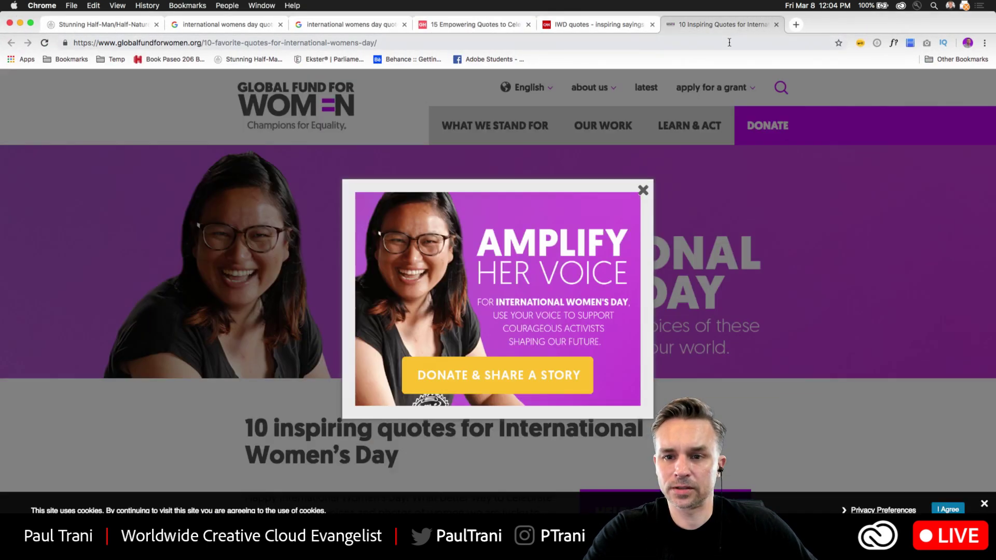
left_click(729, 42)
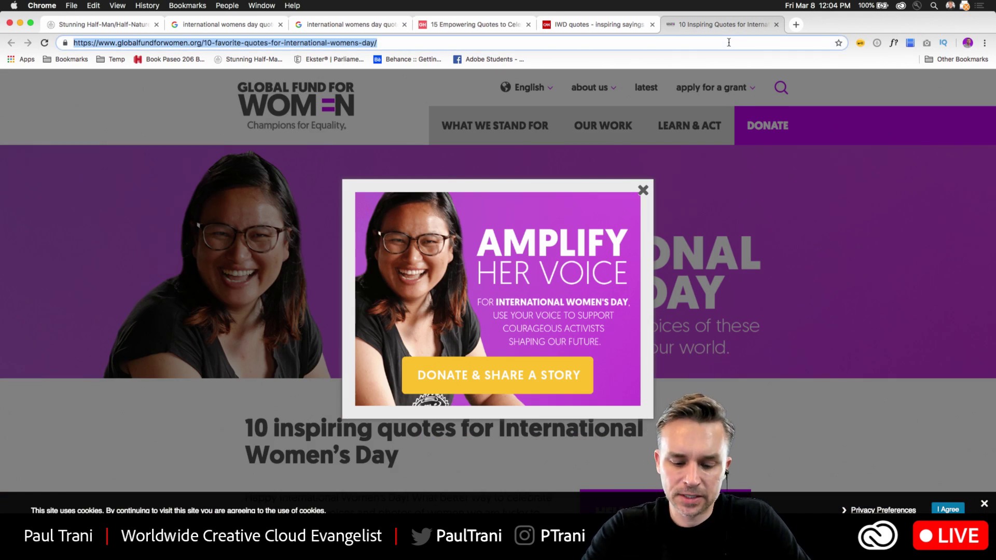
type("st")
key("Return")
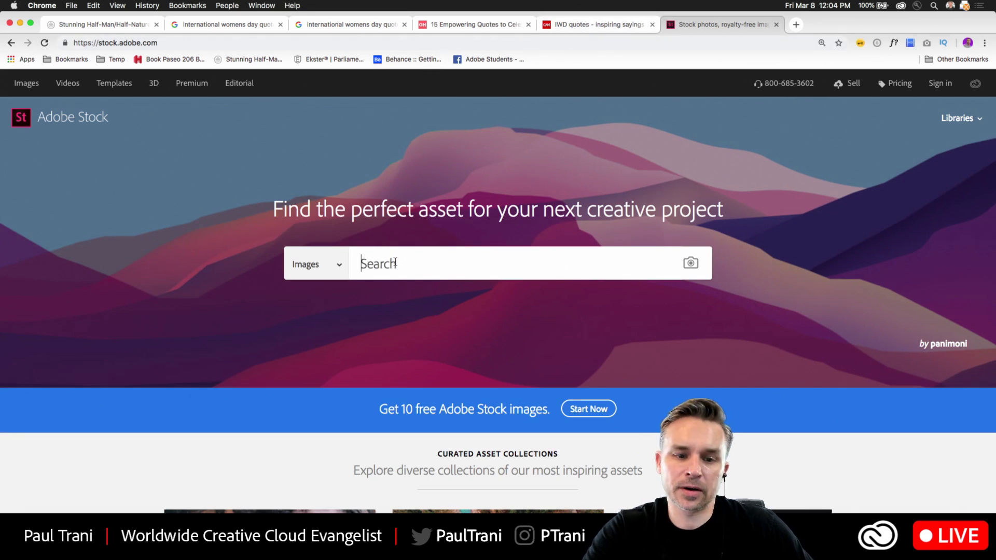
Restrict the Adobe Stock search to 3D assets and list them all with an empty search term
left_click(395, 263)
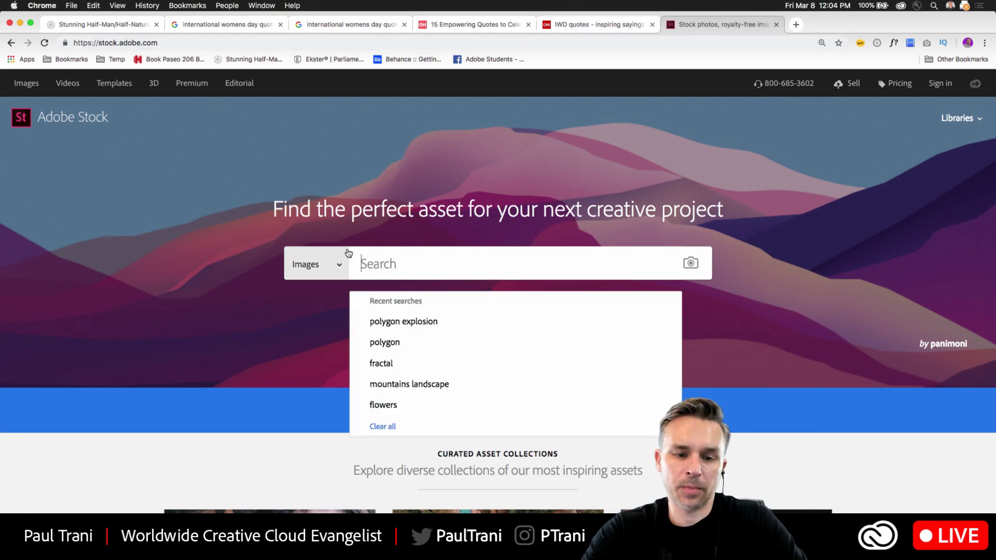
left_click(339, 265)
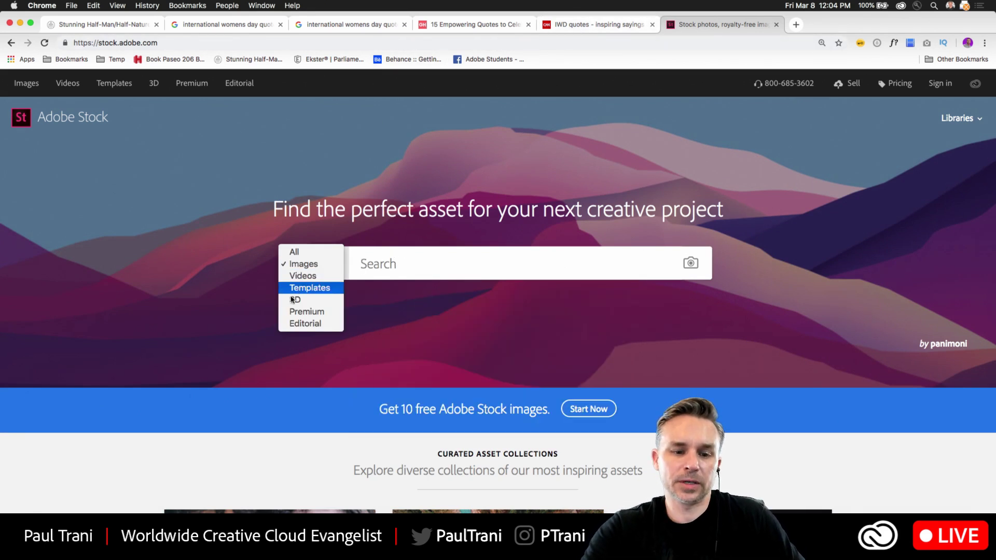
left_click(294, 300)
left_click(413, 266)
key("Return")
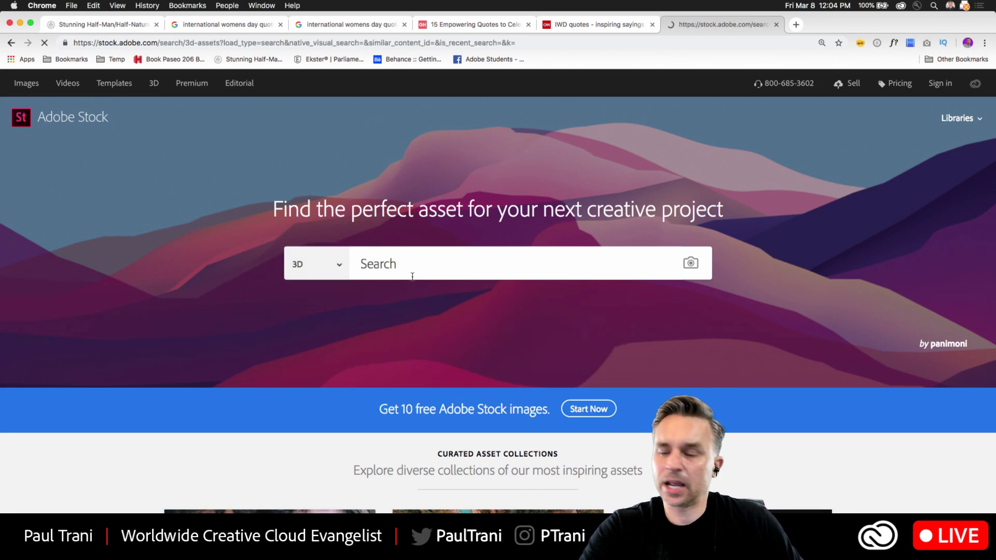
Browse the available 3D models on Adobe Stock, check the 3D asset category and look at the Wall canvas model's details
scroll(166, 223, "down", 3)
scroll(363, 172, "down", 4)
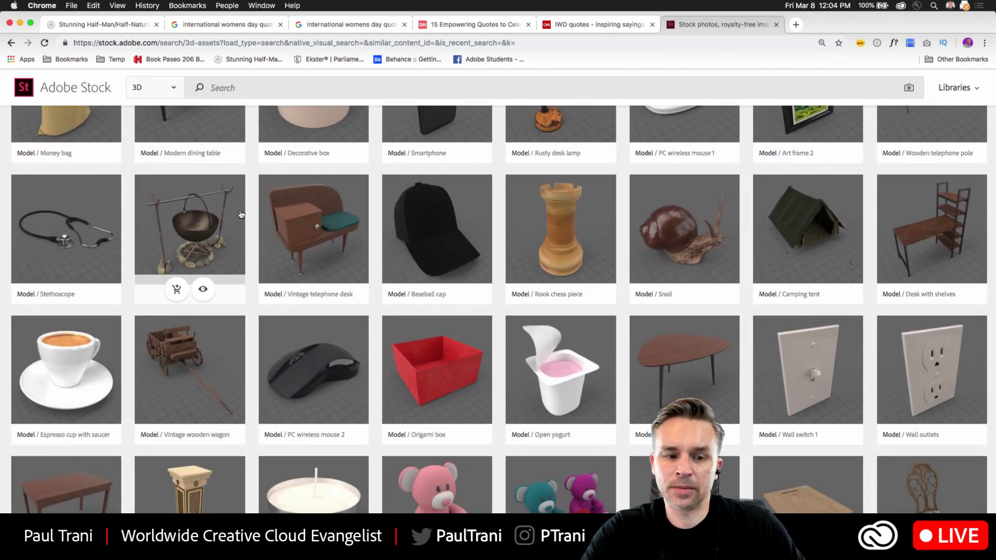
scroll(193, 247, "up", 8)
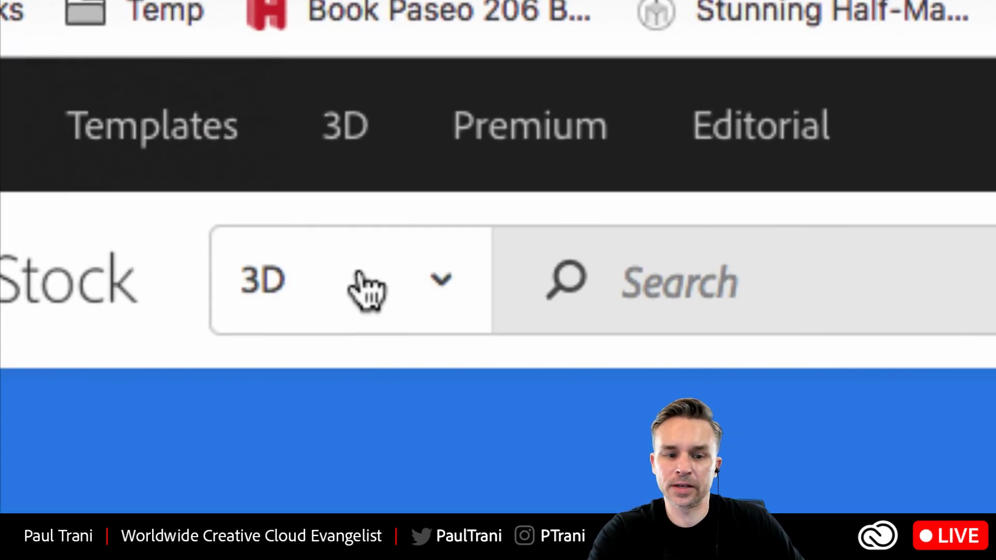
left_click(369, 292)
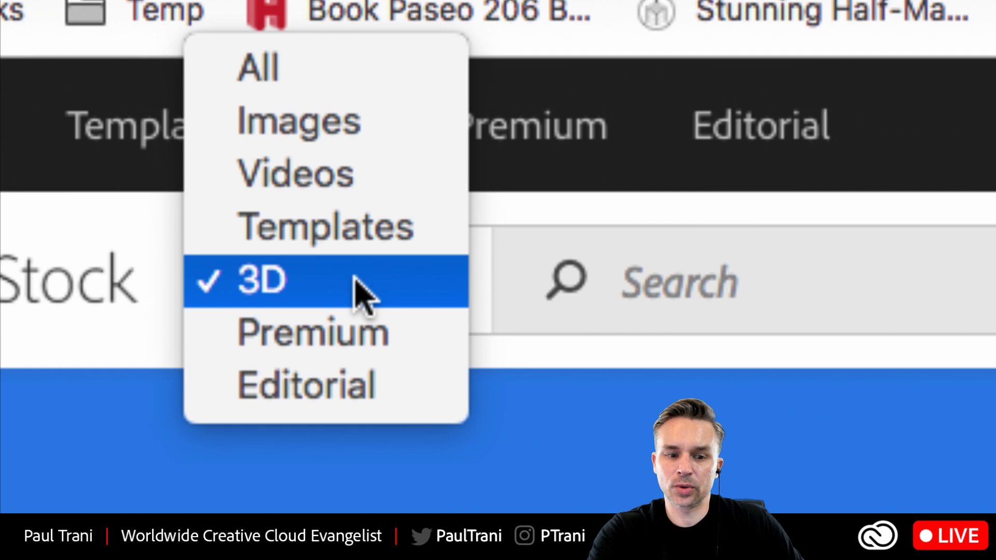
left_click(356, 280)
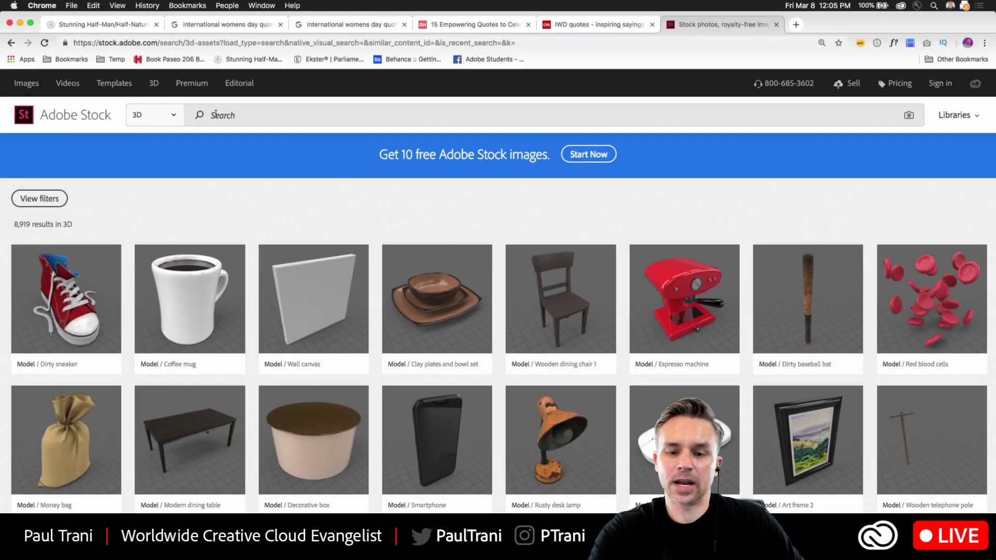
scroll(362, 312, "down", 5)
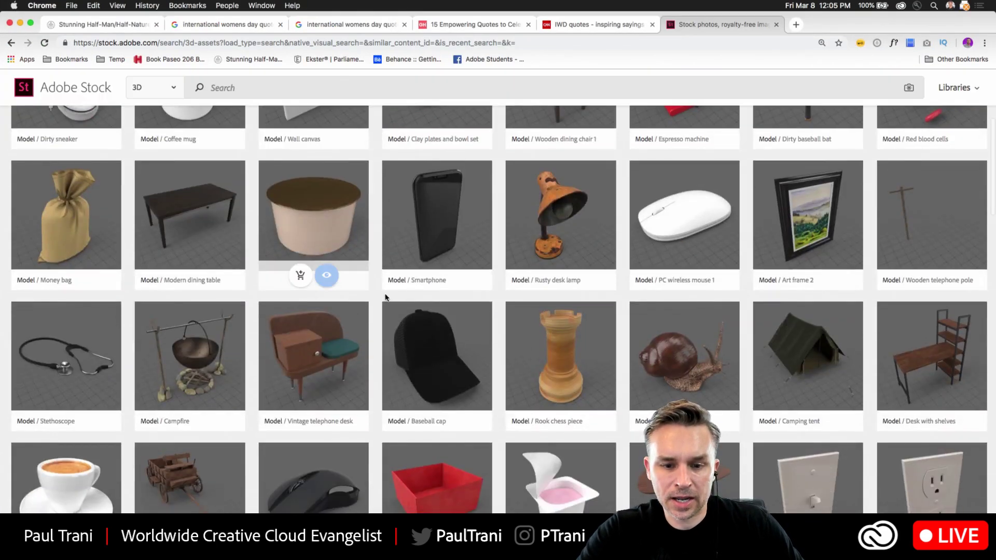
scroll(404, 291, "up", 5)
left_click(310, 292)
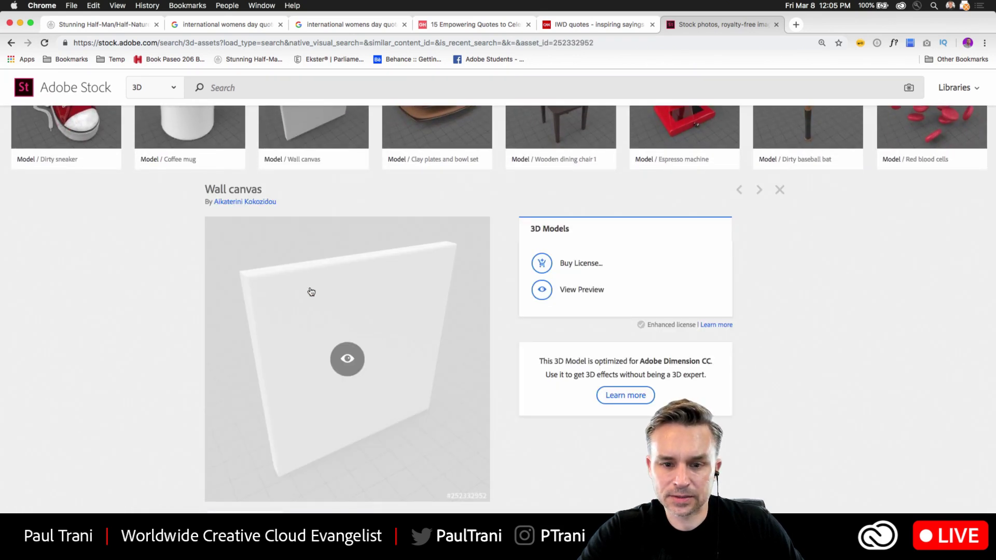
left_click(779, 190)
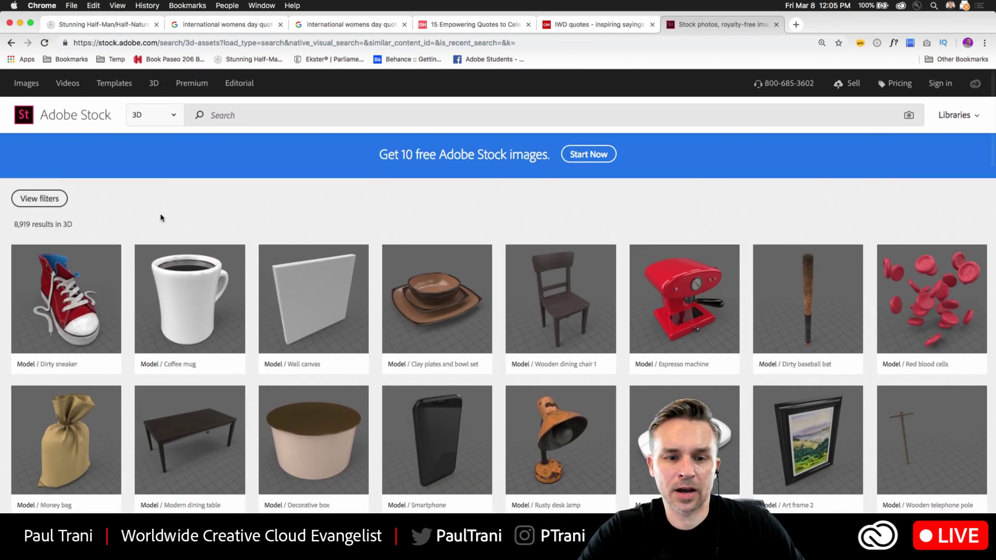
scroll(231, 216, "down", 5)
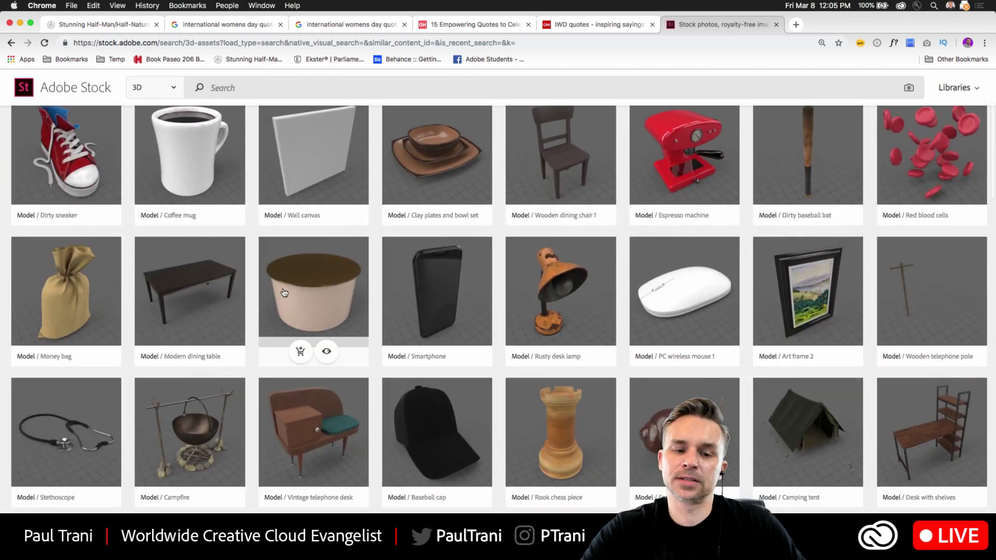
left_click(285, 293)
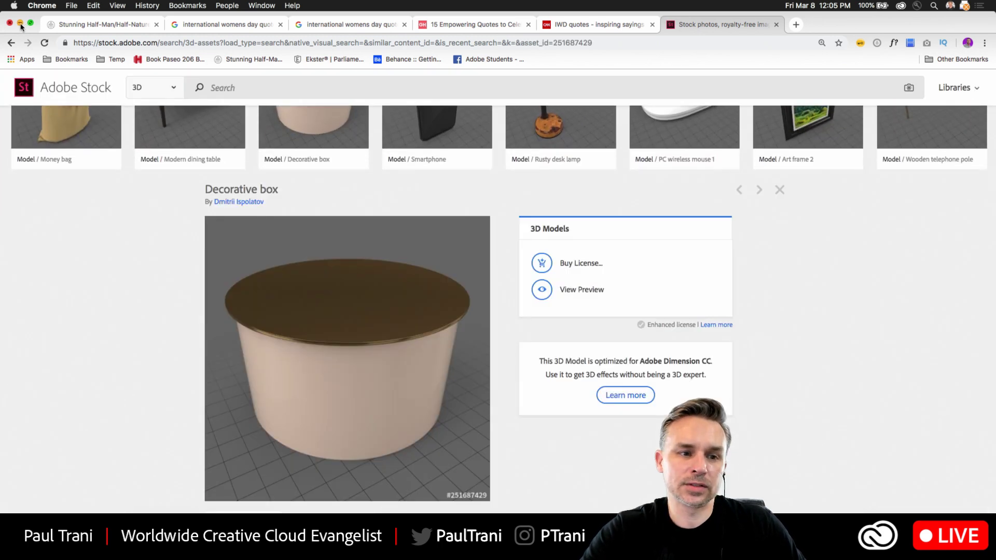
Minimize the browser and Fuse, select Untitled.obj in the desktop's exported Untitled folder, and switch to Photoshop
left_click(20, 23)
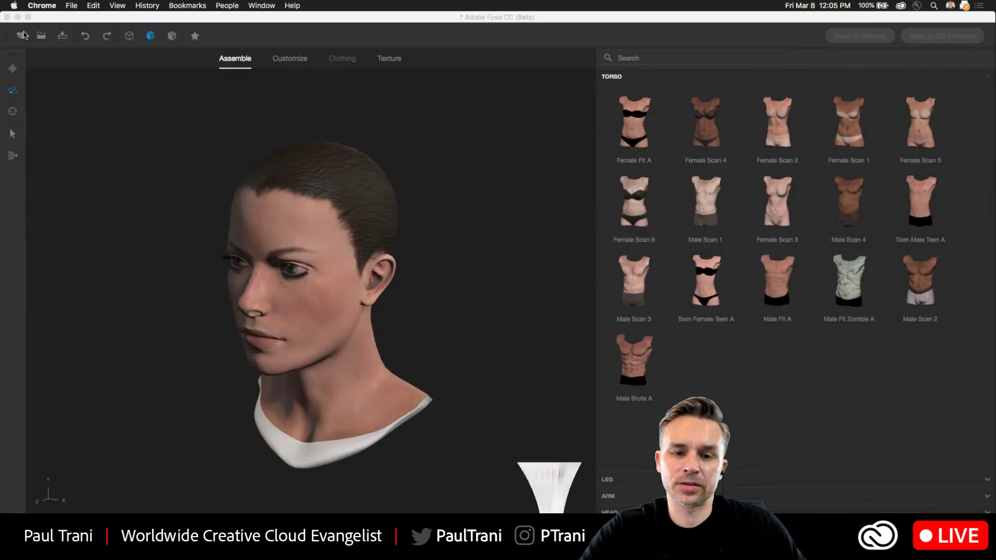
left_click(18, 17)
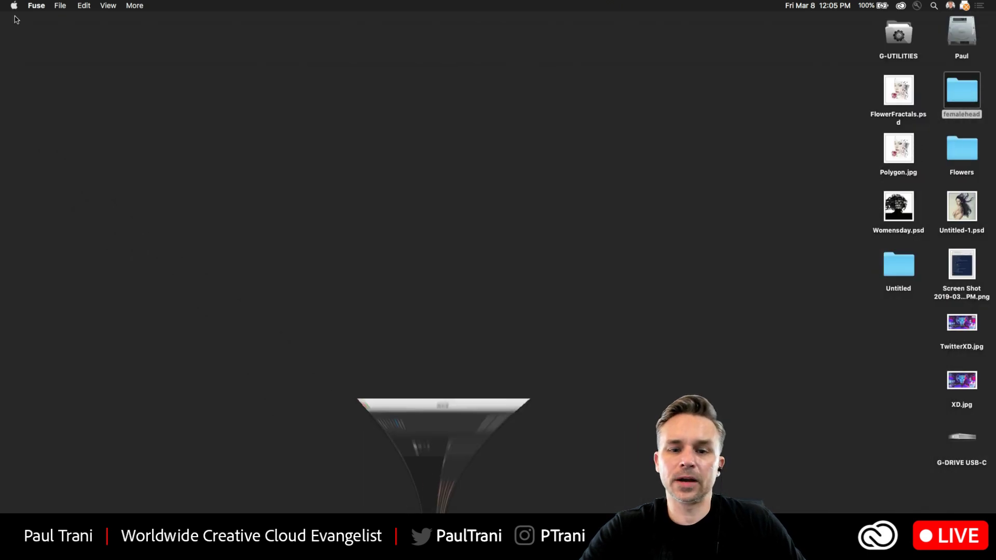
left_click(897, 274)
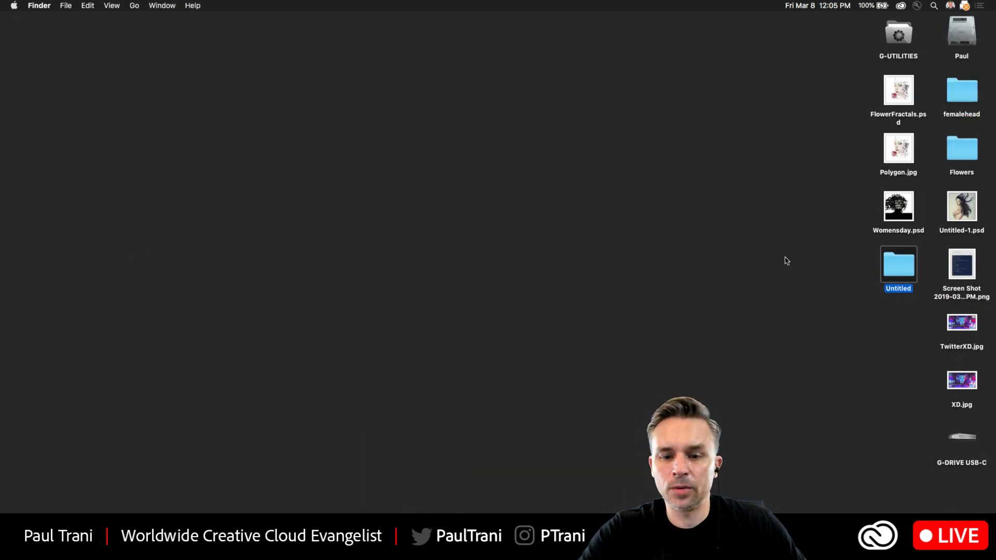
key("super+o")
left_click(561, 206)
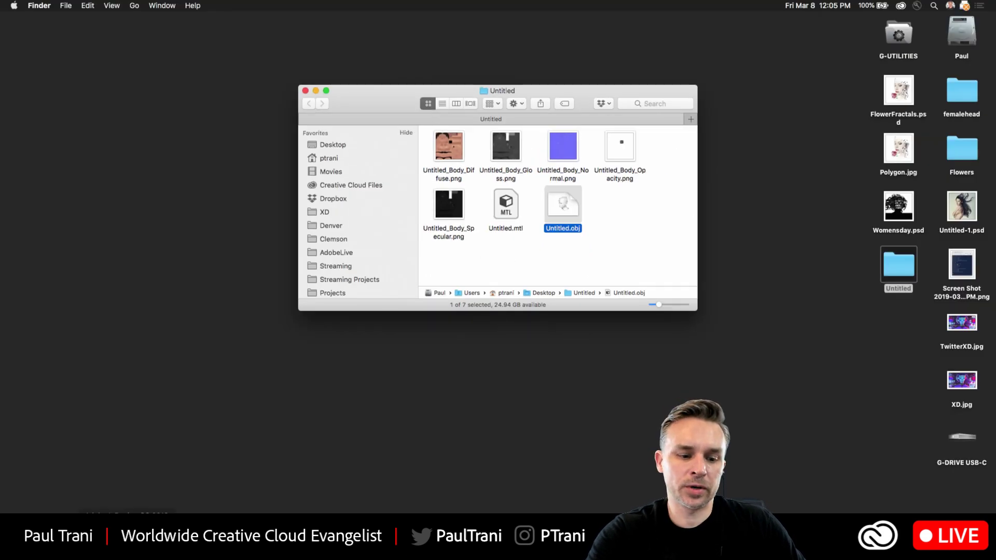
left_click(150, 537)
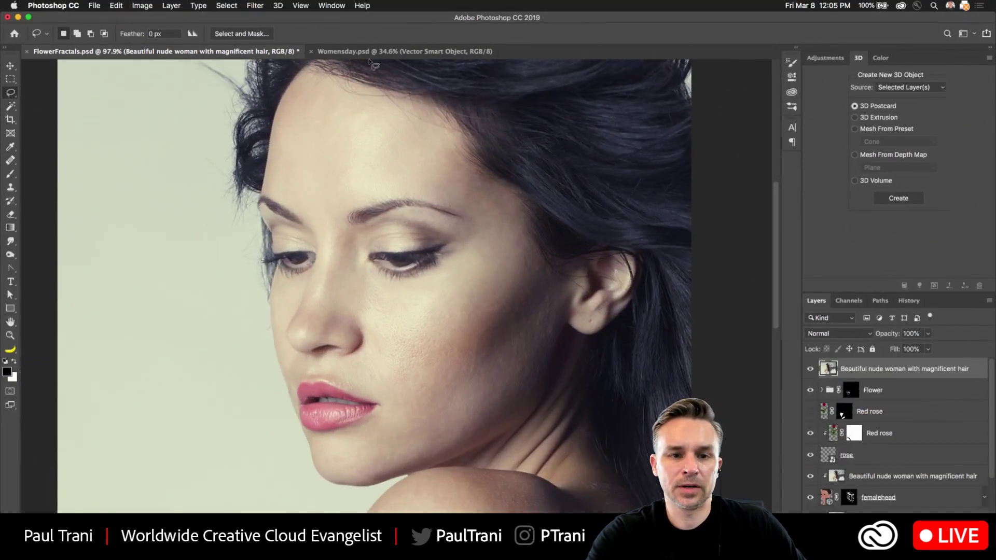
left_click(97, 5)
left_click(102, 21)
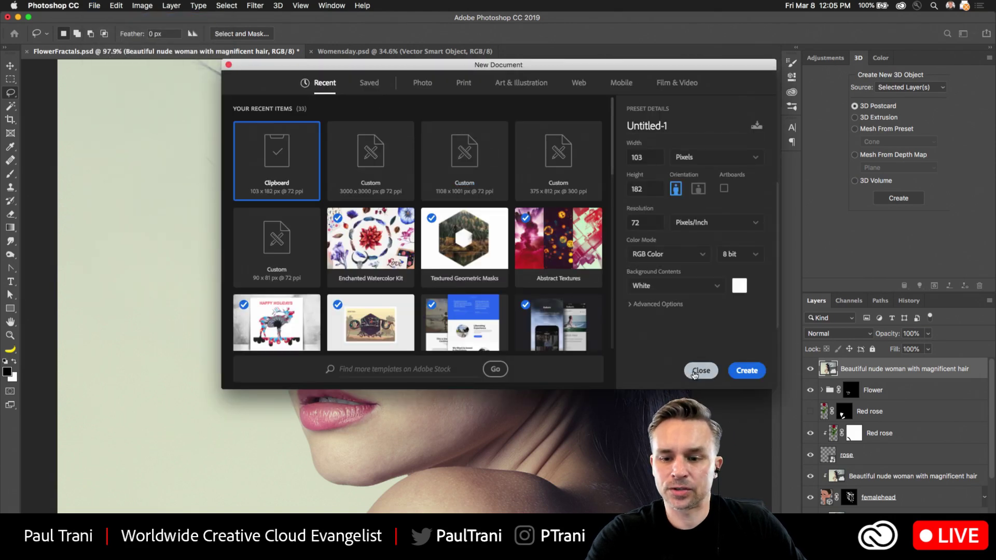
left_click(703, 369)
Copy the entire top portrait layer of FlowerFractals.psd and paste it into a new 1248 x 1248 pixel document at 72 ppi
left_click(905, 390)
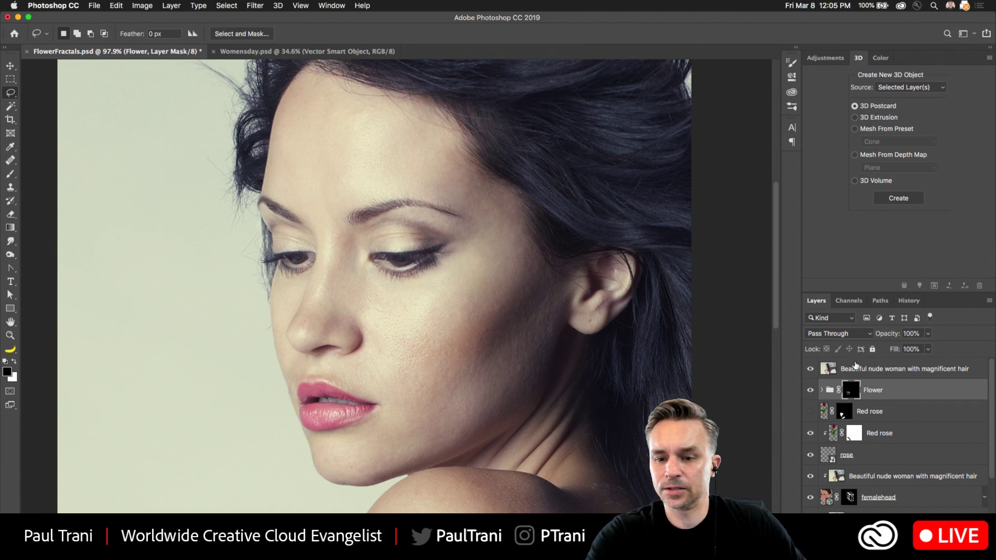
left_click(854, 368)
key("super+a")
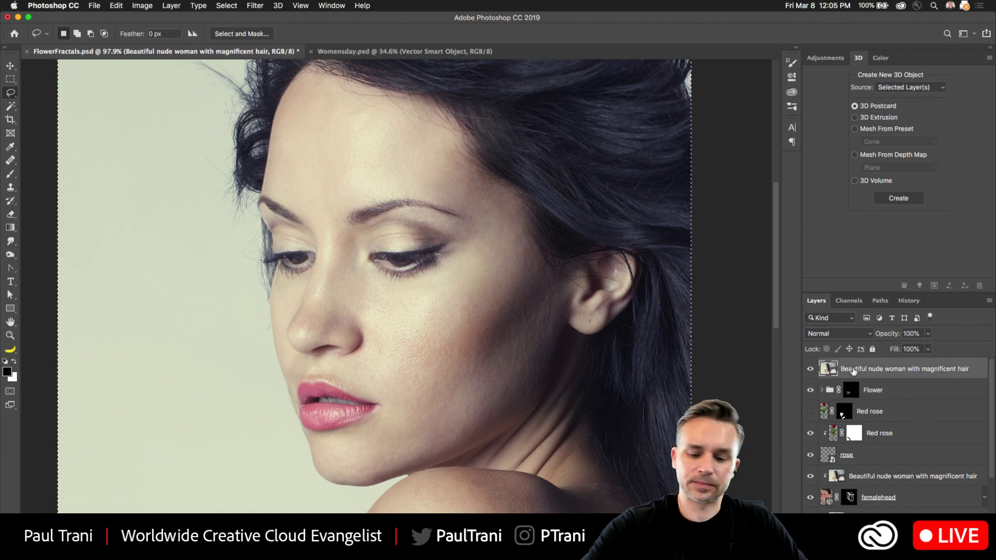
key("super+n")
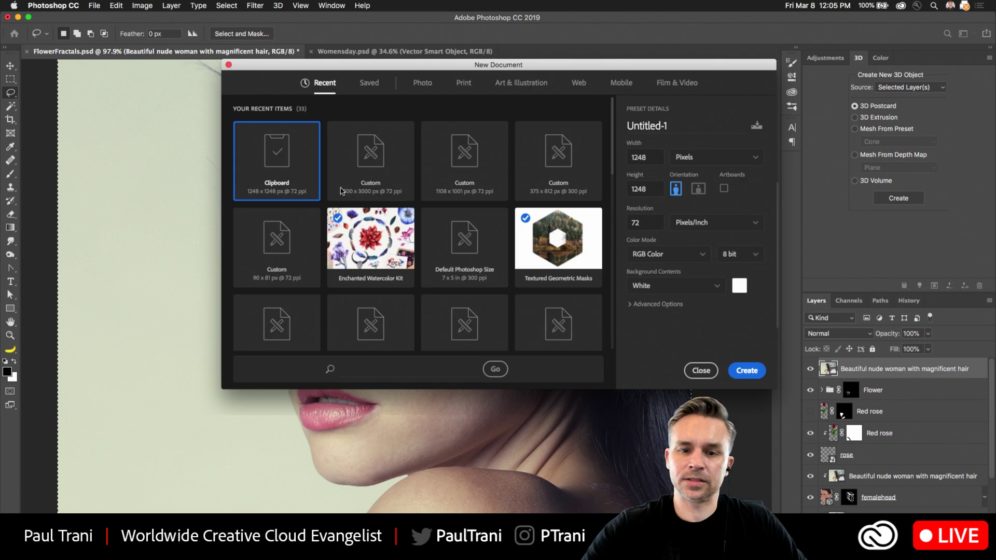
key("Return")
key("super+v")
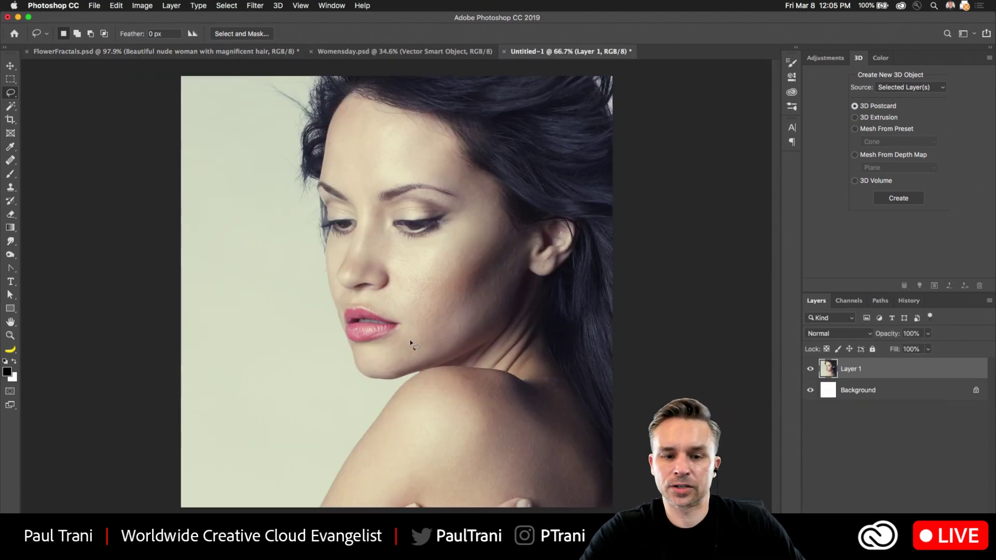
Bring Untitled.obj from its Finder folder into the portrait document as a 3D layer and activate the Move tool
key("super+Tab")
left_click_drag(560, 204, 284, 366)
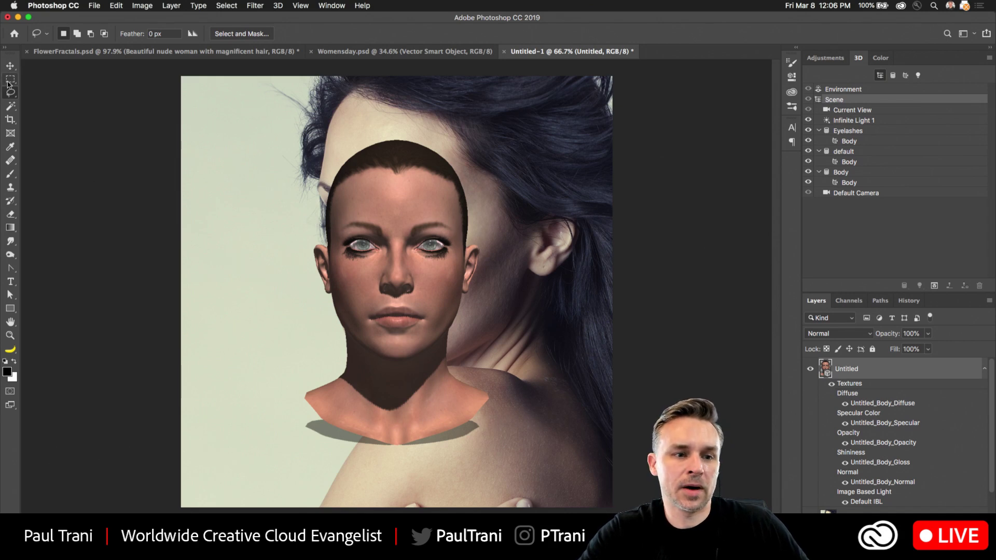
left_click(10, 66)
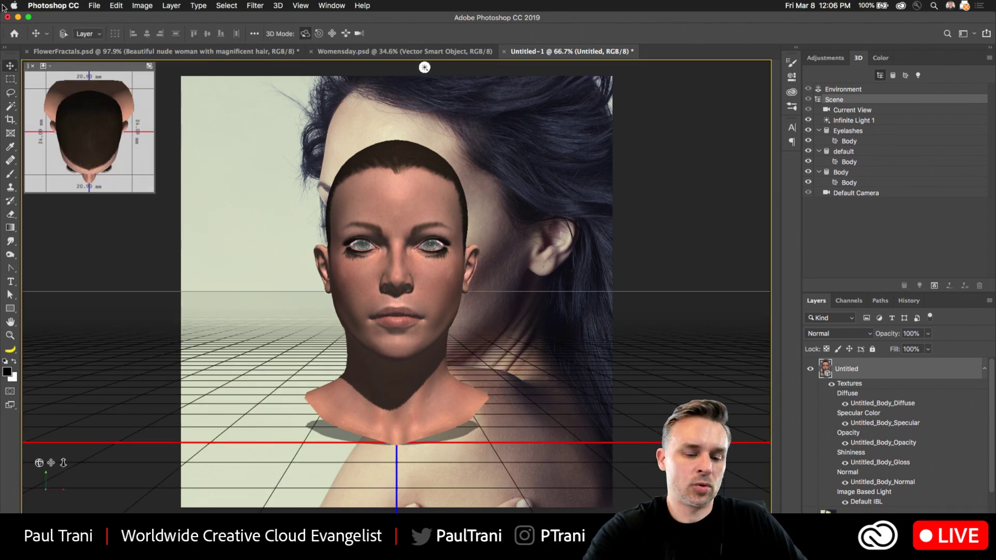
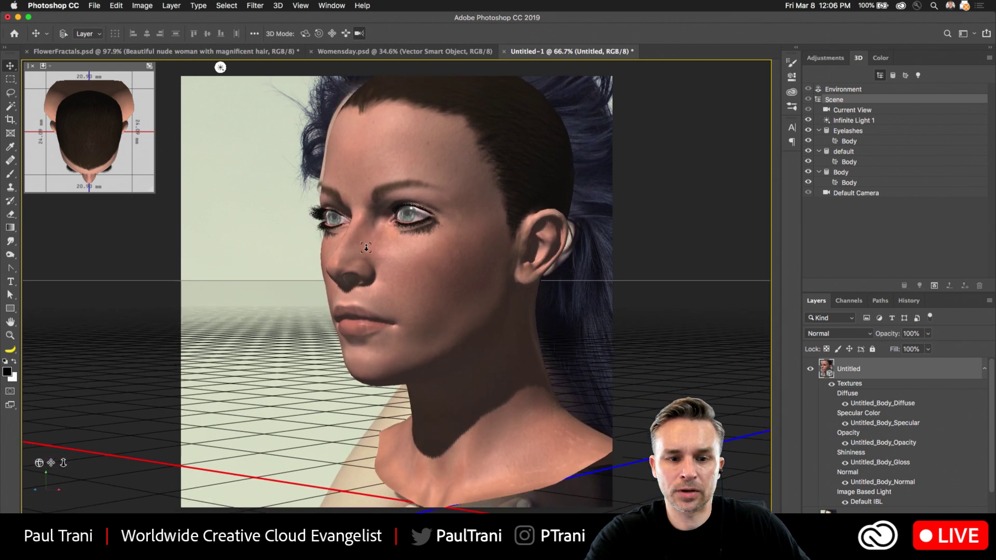
Collapse the 3D layer's texture list and apply the Hidden Wireframe render preset to the whole scene
left_click(984, 370)
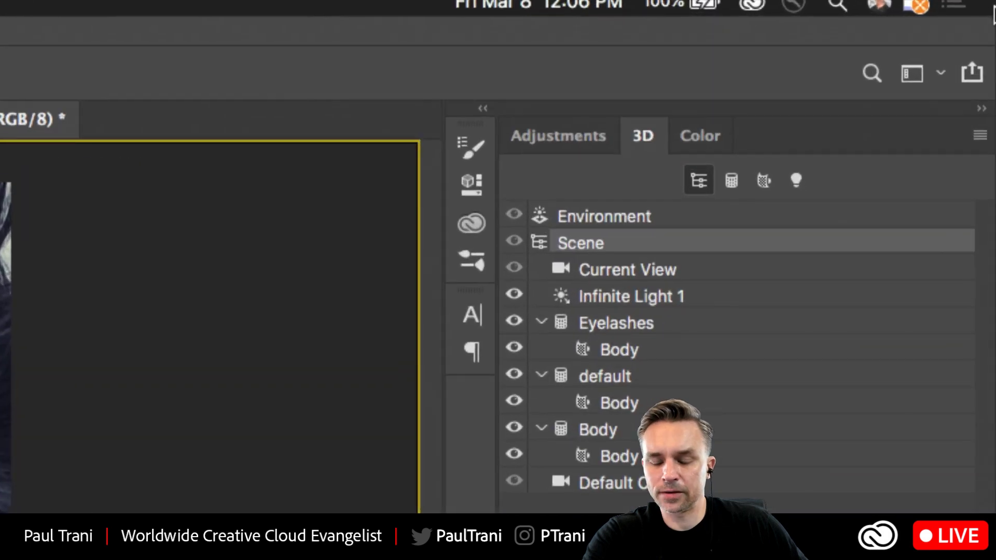
left_click(483, 109)
left_click(263, 137)
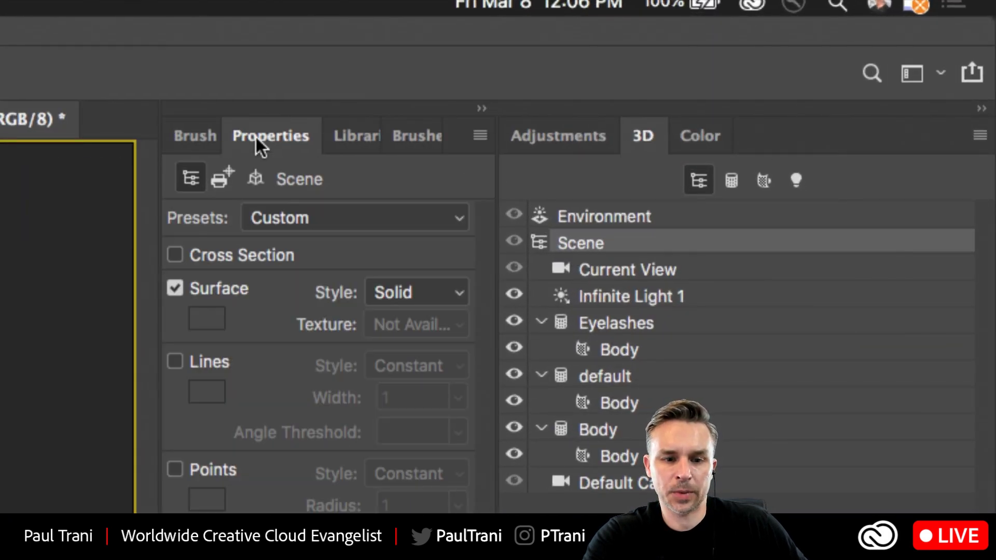
left_click(300, 225)
scroll(300, 220, "up", 3)
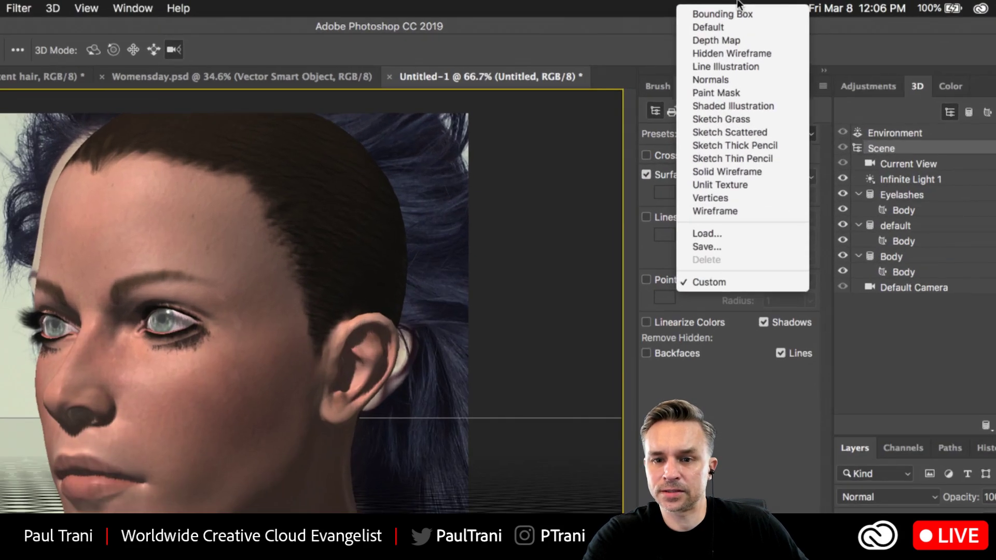
left_click(742, 53)
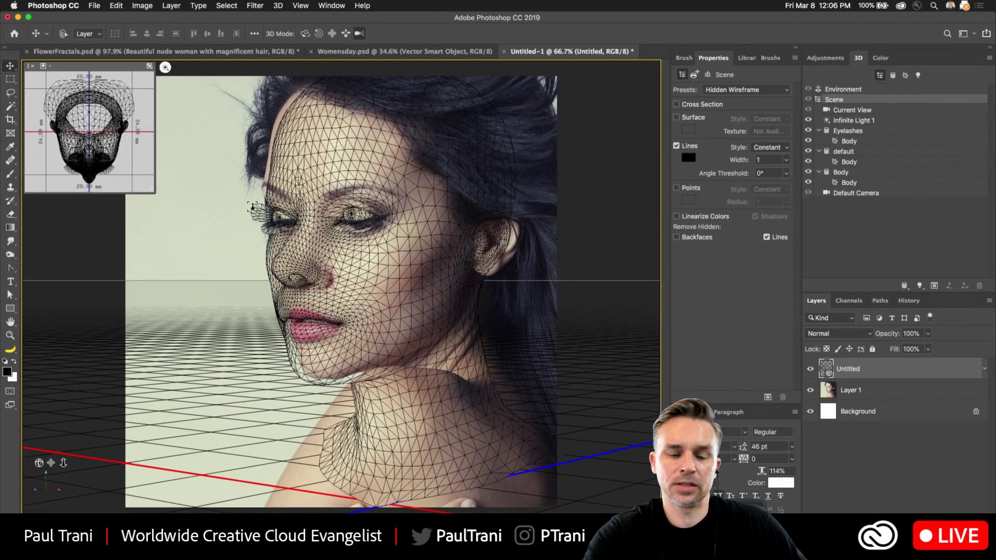
Pan and scale the 3D view so the wireframe head roughly covers the face in the portrait photo
scroll(332, 286, "up", 5)
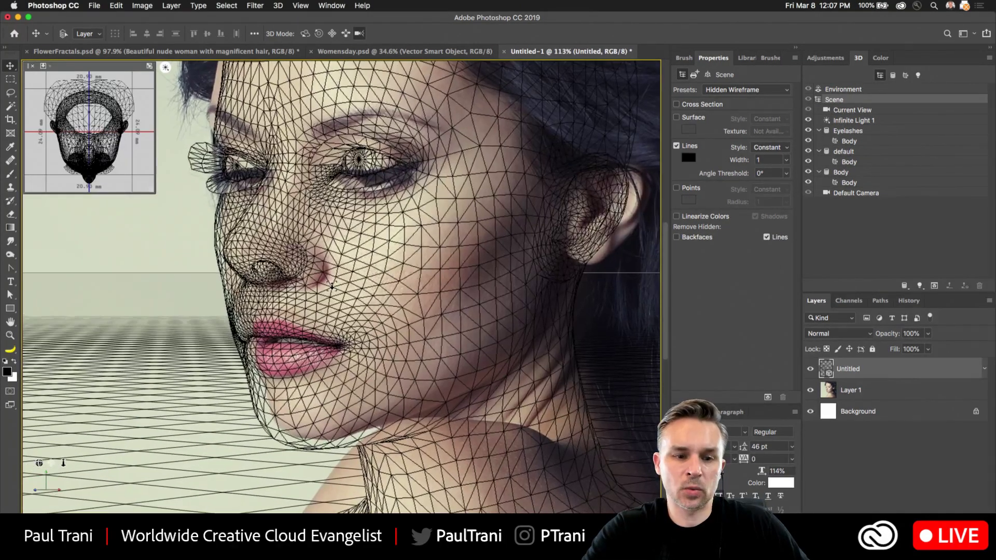
scroll(340, 211, "down", 4)
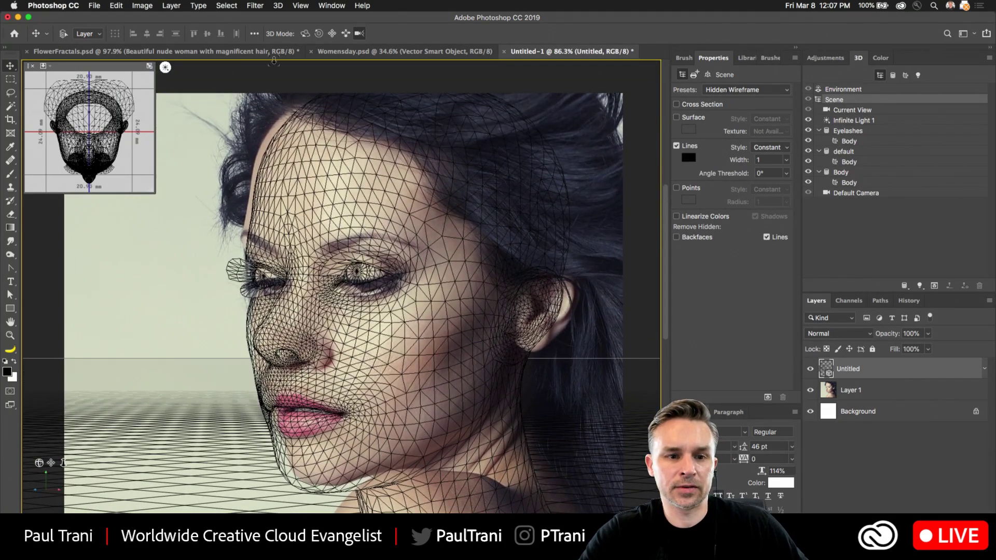
left_click(332, 33)
left_click_drag(362, 206, 367, 197)
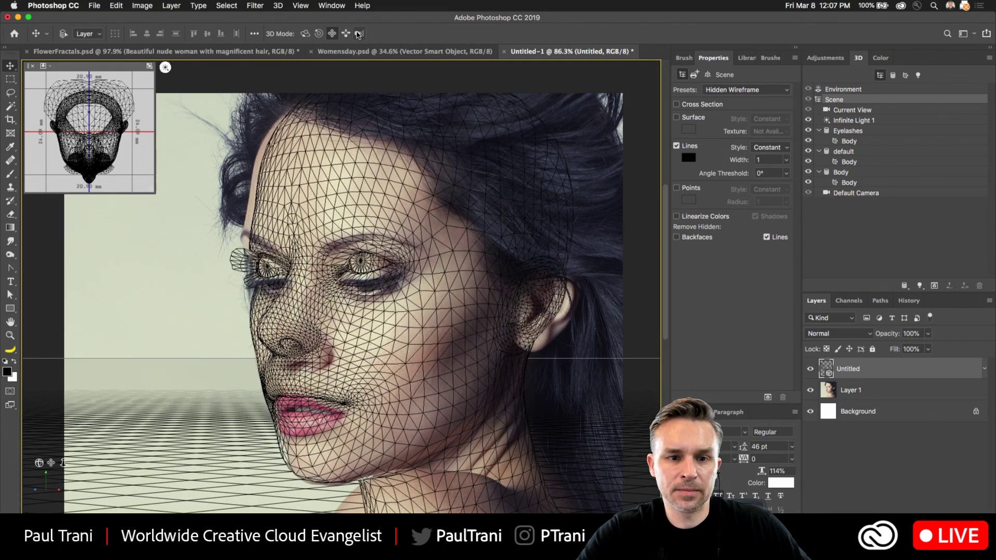
left_click(359, 34)
left_click_drag(406, 254, 376, 213)
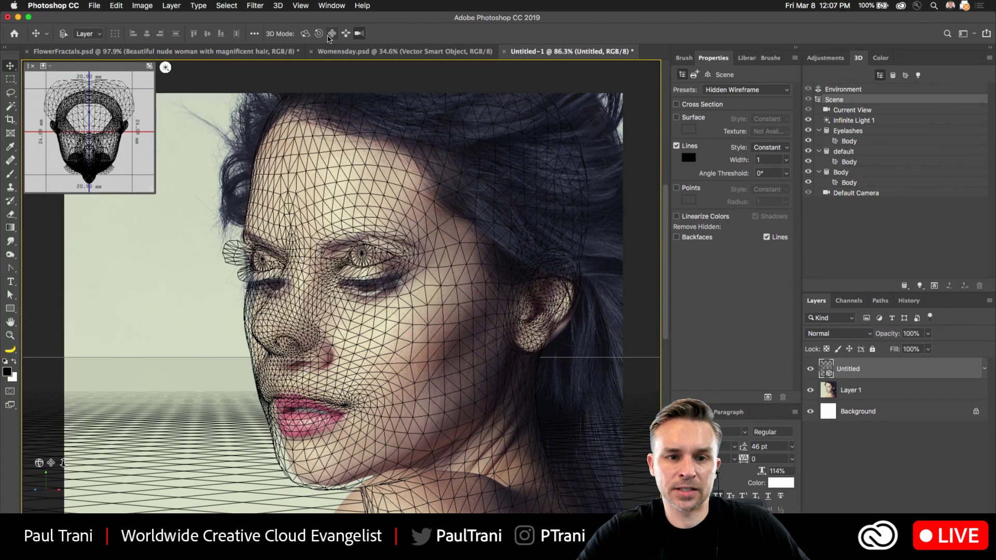
Orbit the 3D view and adjust its scale so the wireframe's eyes, nose and mouth follow the portrait's downward tilt
left_click(305, 34)
mouse_move(313, 236)
left_mouse_down()
mouse_move(330, 219)
mouse_move(314, 241)
left_mouse_up()
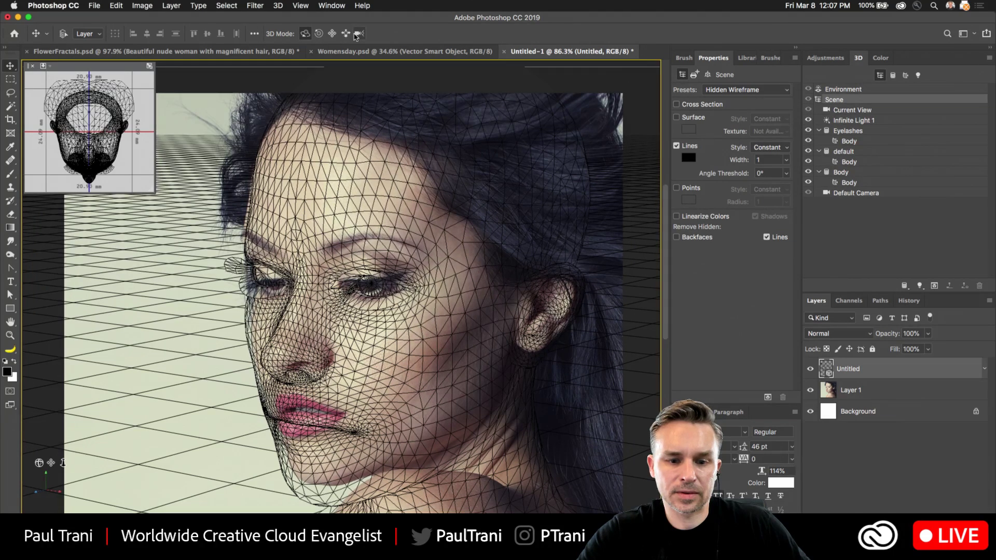
left_click_drag(375, 281, 355, 306)
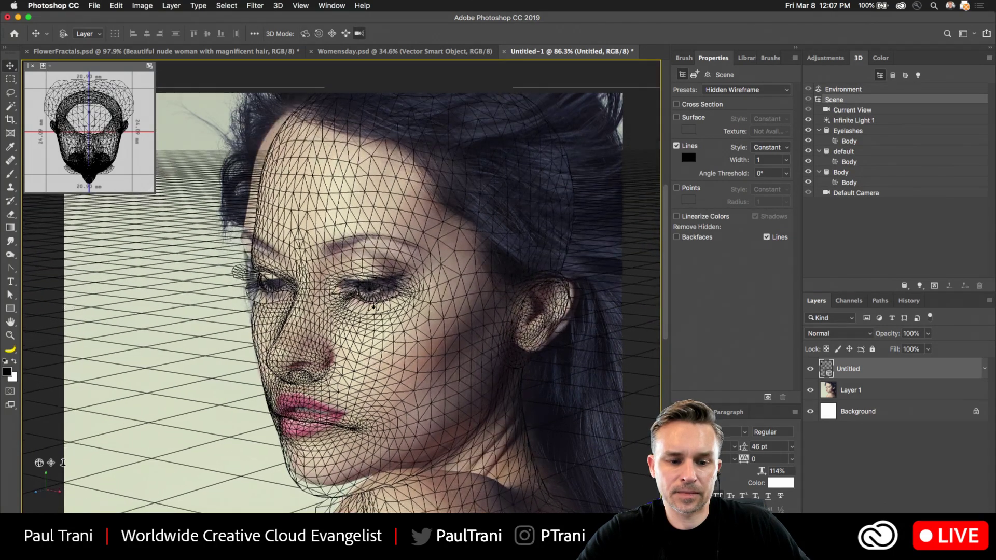
left_click(306, 34)
left_click_drag(333, 375, 331, 373)
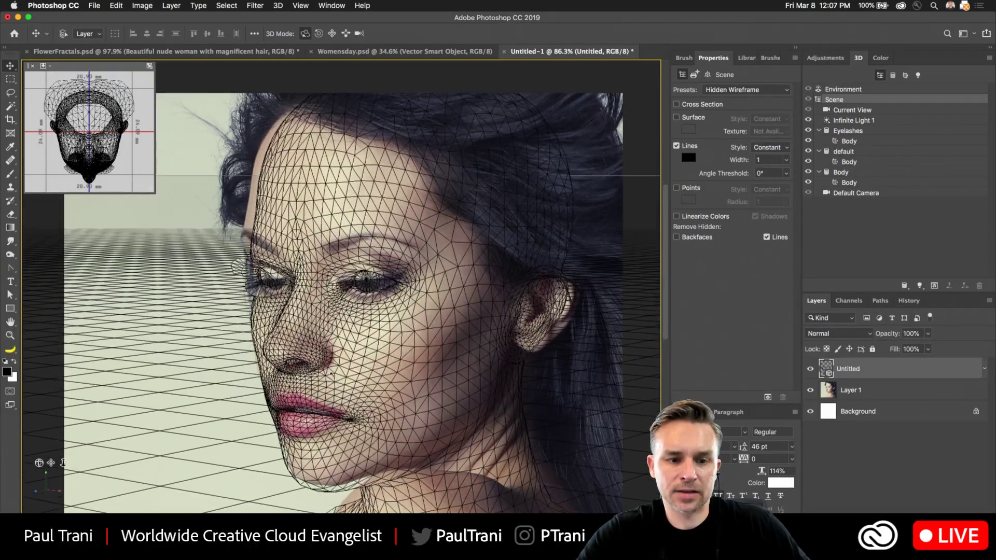
Roll, orbit and pan the 3D view slightly to fine-tune the wireframe's alignment with the portrait's profile and ear
left_click(318, 33)
left_click_drag(291, 202, 306, 188)
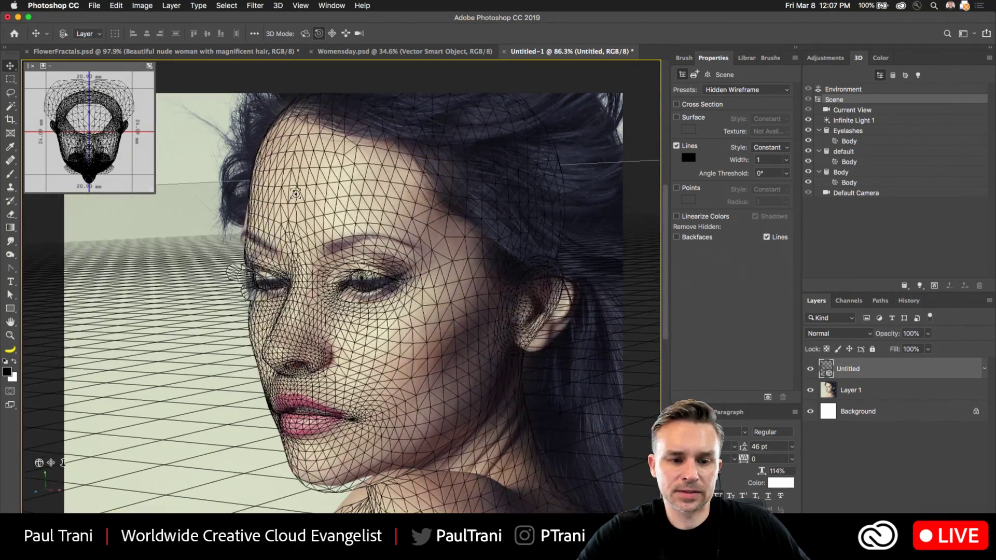
left_click(307, 34)
left_click_drag(349, 241, 347, 241)
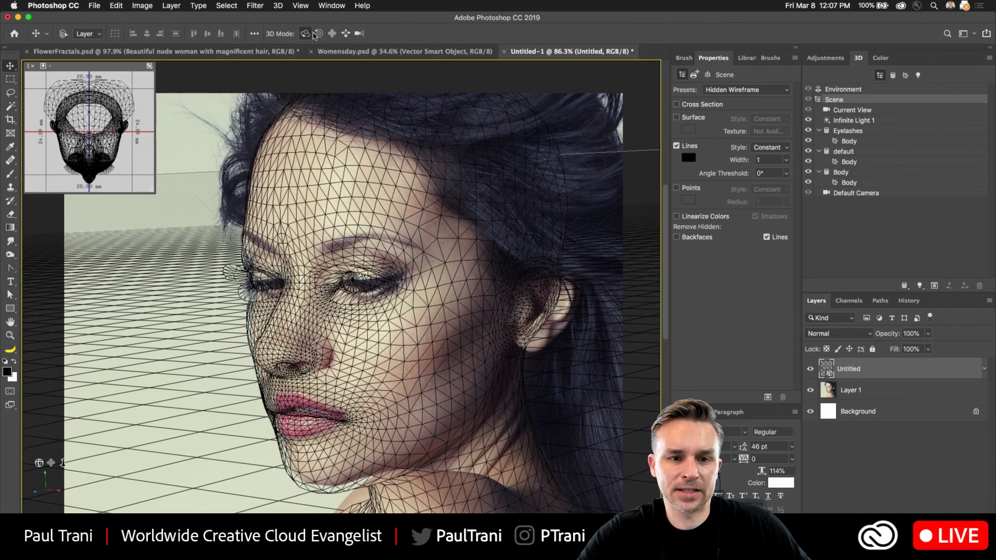
left_click(332, 34)
left_click_drag(353, 301, 364, 304)
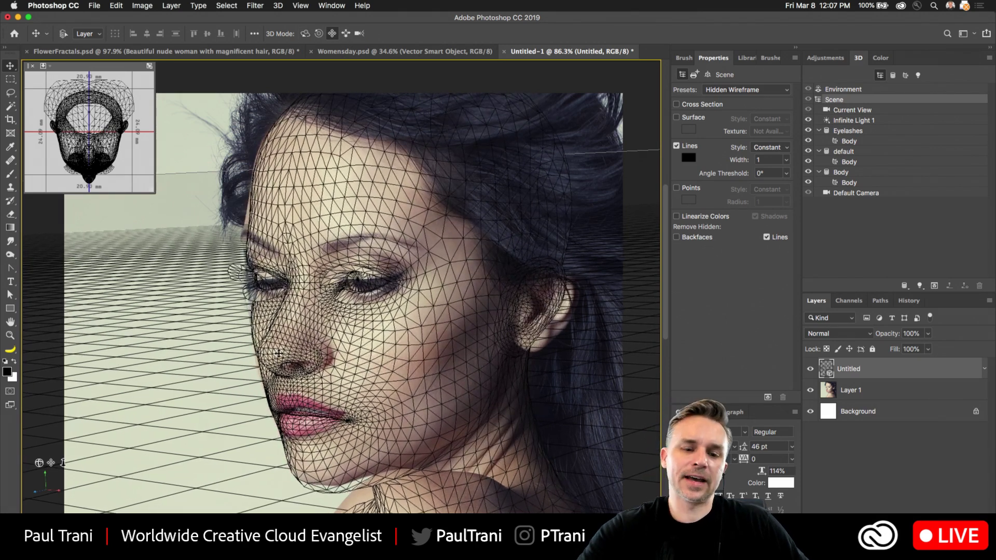
Hide the portrait photo layer and lower the wireframe layer's opacity to 20%
key("super+plus")
left_click_drag(236, 356, 270, 291)
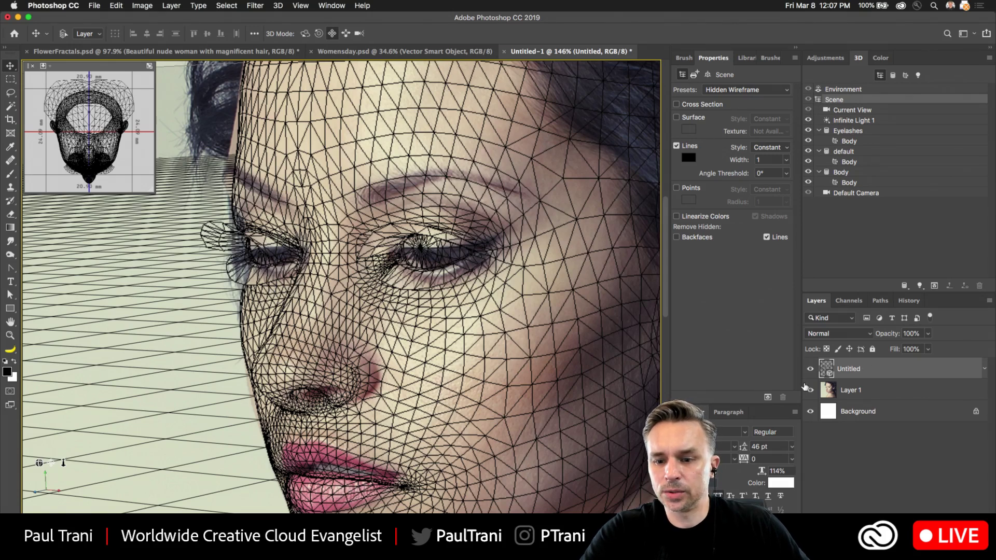
left_click(812, 393)
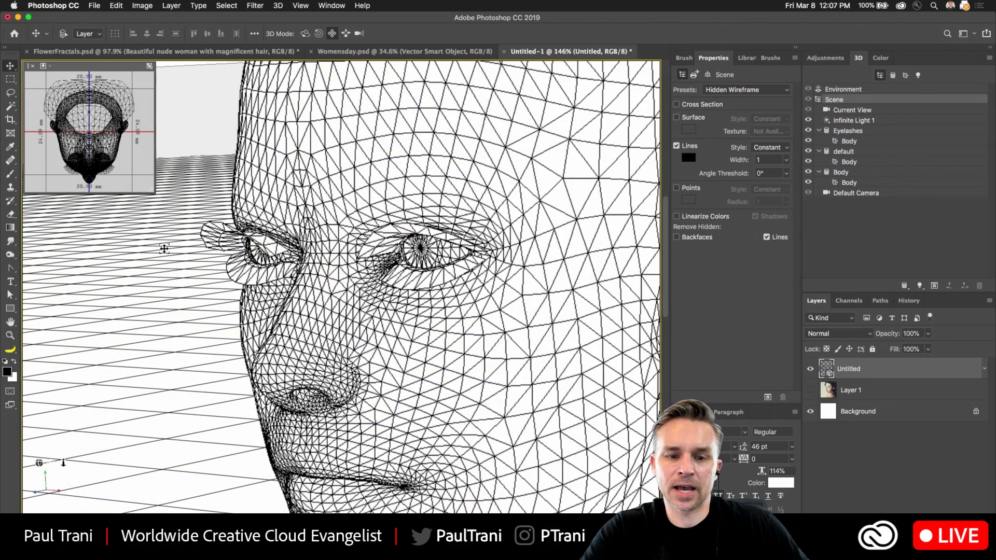
scroll(337, 301, "up", 5)
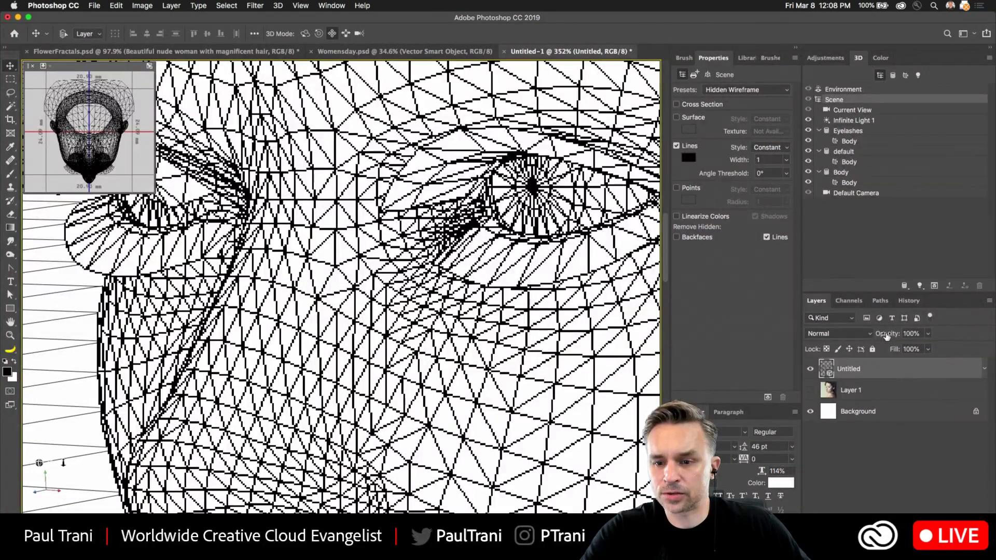
left_click_drag(886, 336, 841, 337)
Select several wireframe triangles along the bridge of the nose with the Magic Wand at tolerance 11
left_click(10, 107)
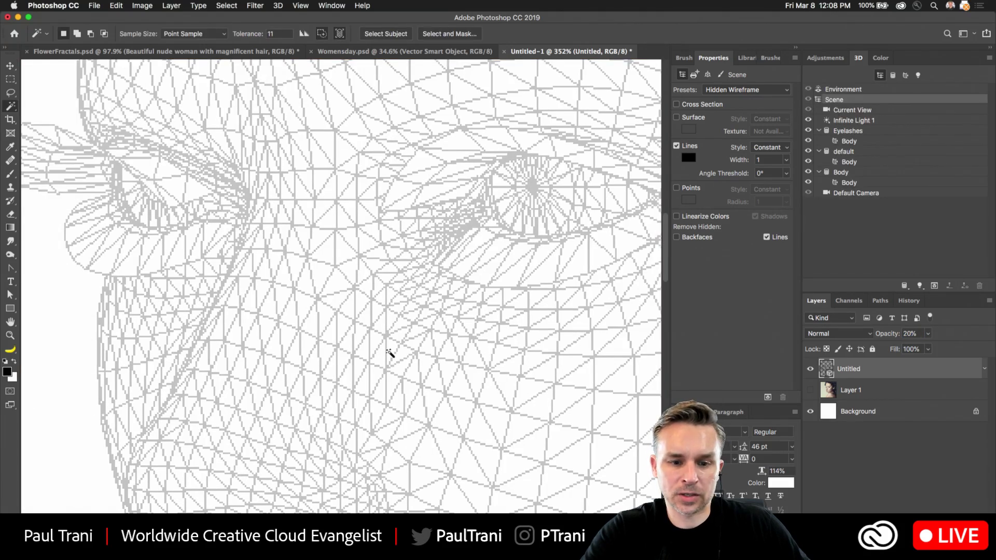
left_click(306, 283)
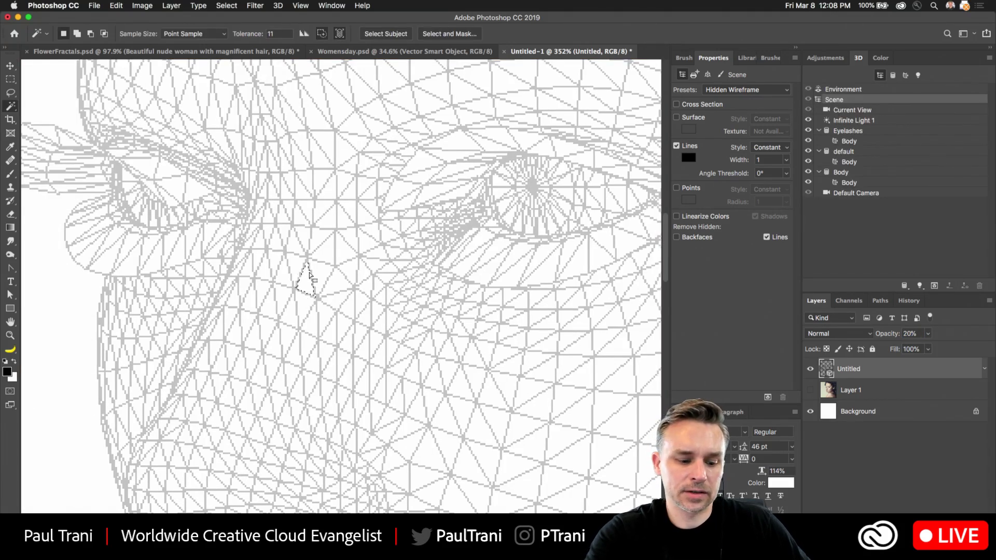
key("shift")
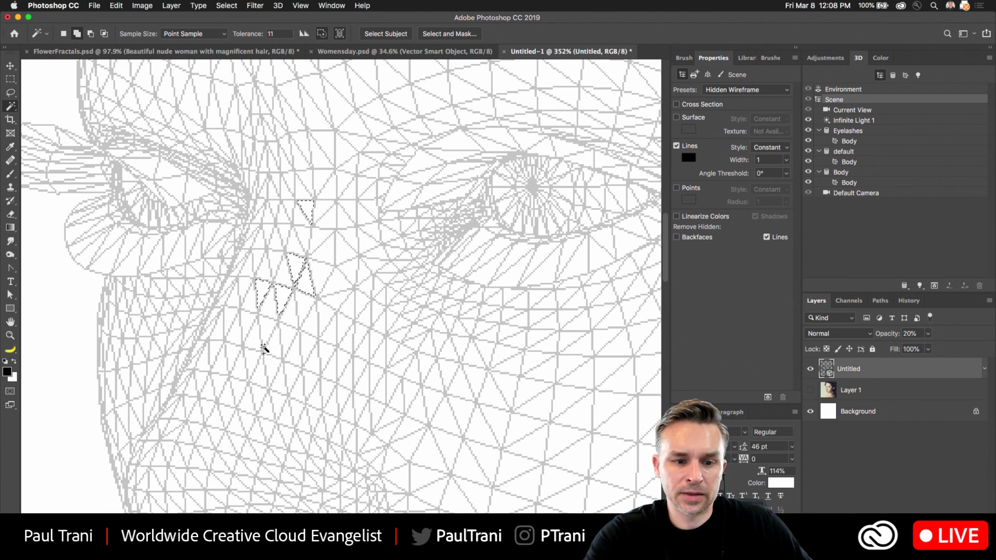
left_click(239, 369, "shift")
Lower the wireframe layer's opacity to 8% and add triangles on the inner cheek beside the nose to the selection
left_click_drag(884, 336, 875, 336)
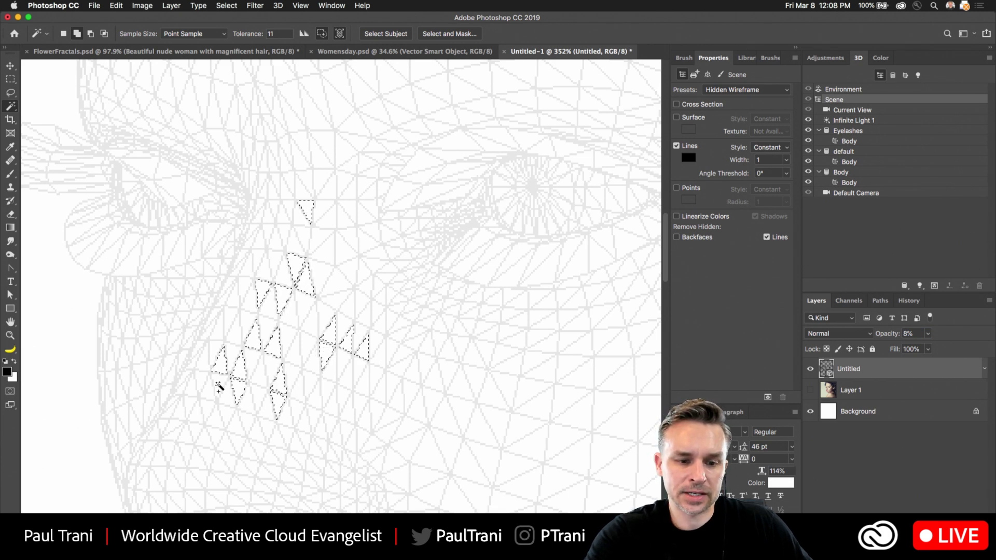
left_click(430, 372)
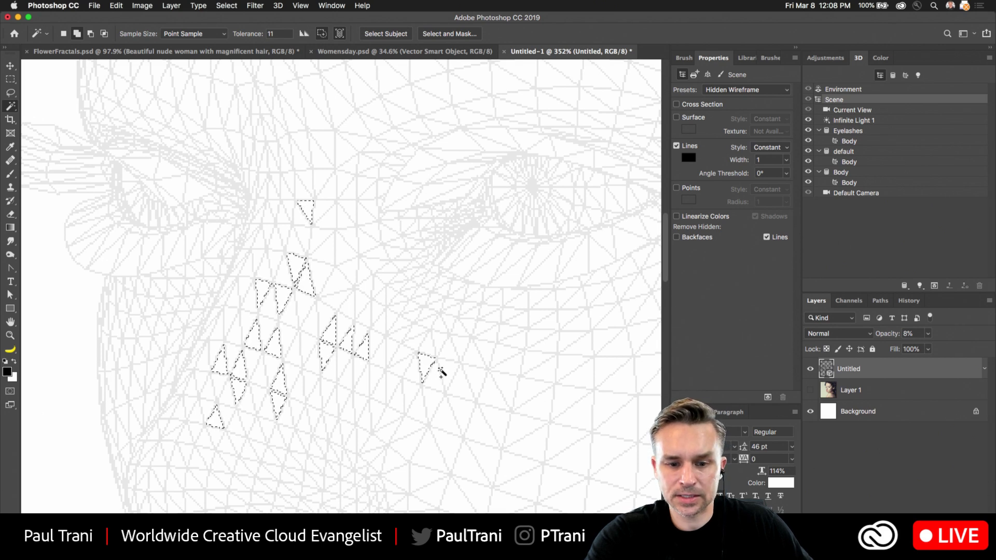
left_click(440, 370)
left_click(431, 398)
left_click(415, 413)
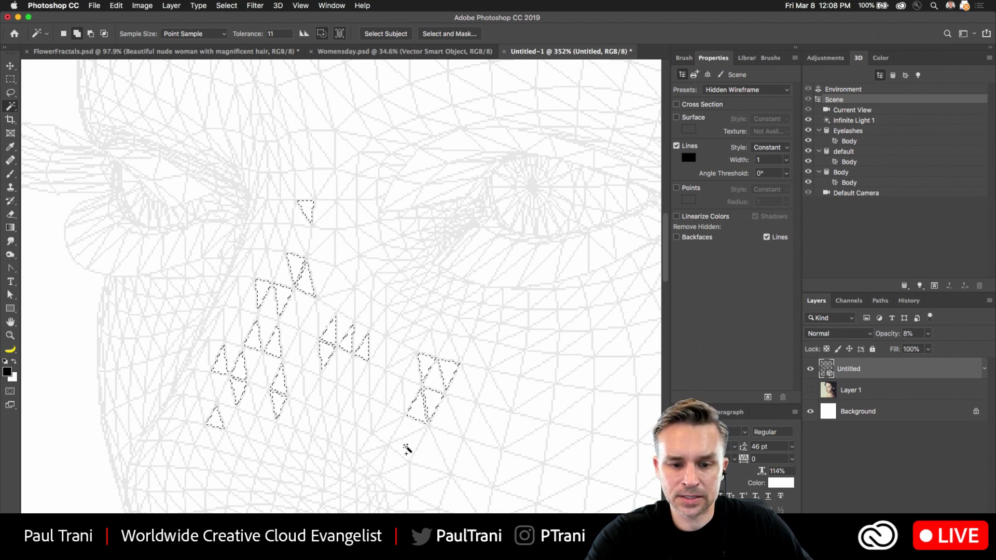
left_click(406, 447)
left_click(463, 419)
left_click(454, 440)
left_click(483, 428)
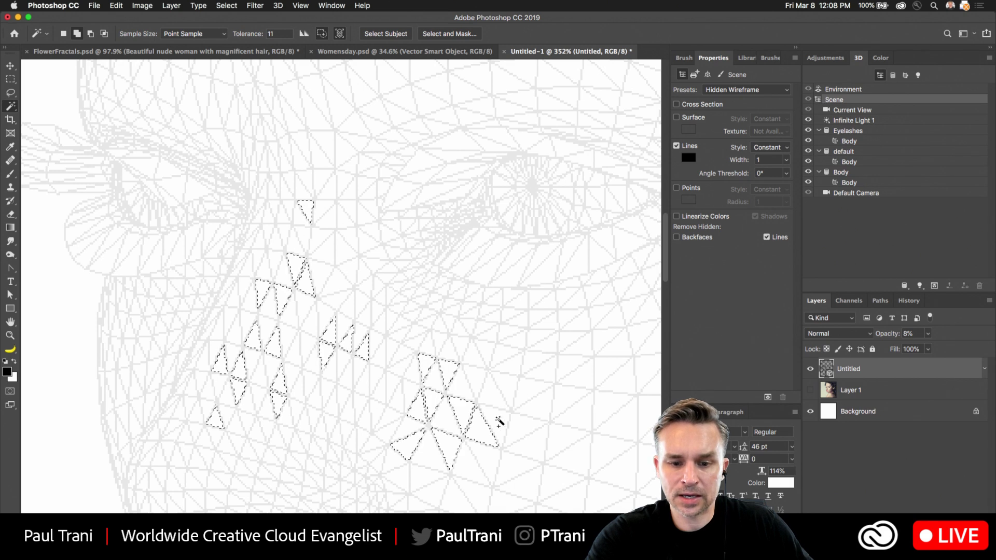
Extend the selection with more scattered wireframe triangles further out across the cheek
left_click(499, 422)
left_click(527, 435)
left_click(529, 480)
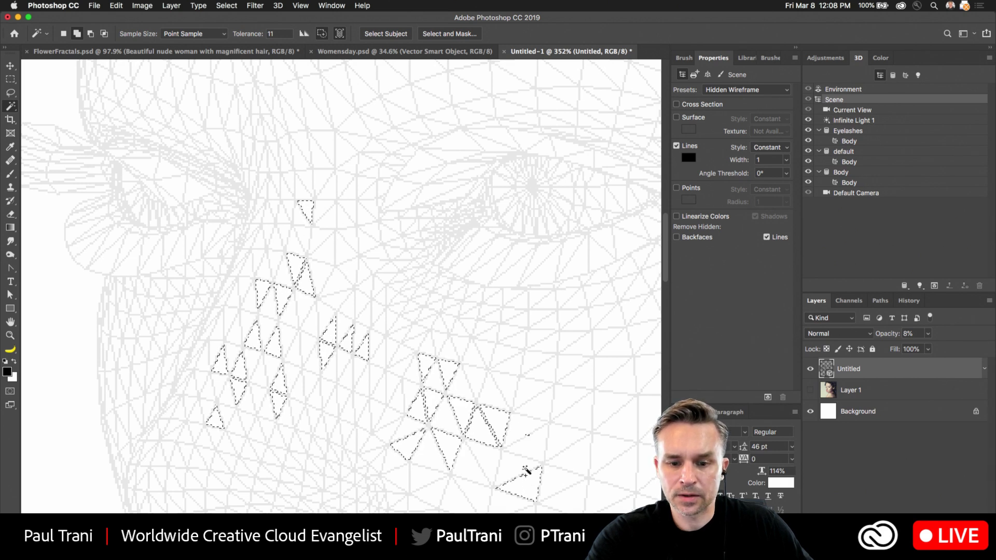
left_click(523, 425)
left_click(529, 445)
left_click(566, 403)
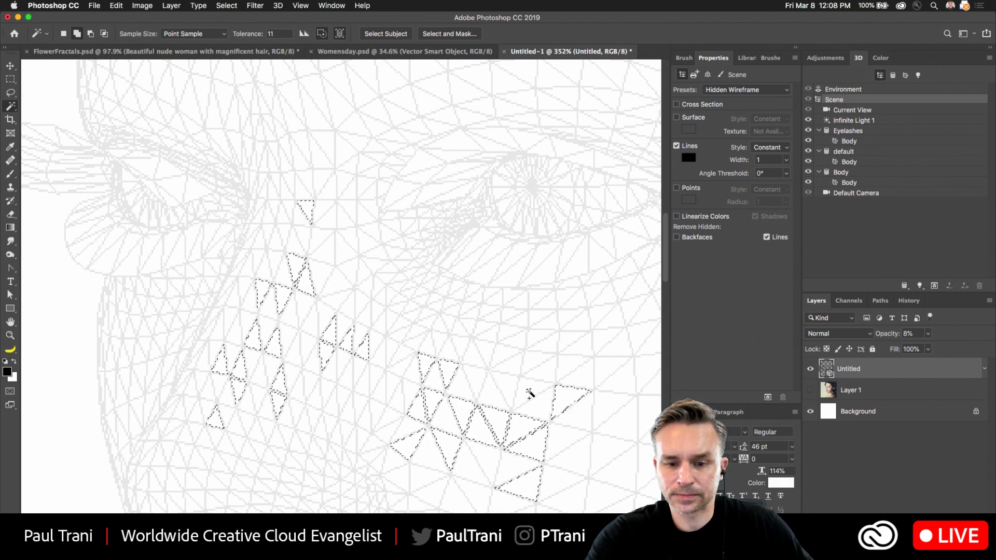
left_click(529, 393)
left_click(544, 373)
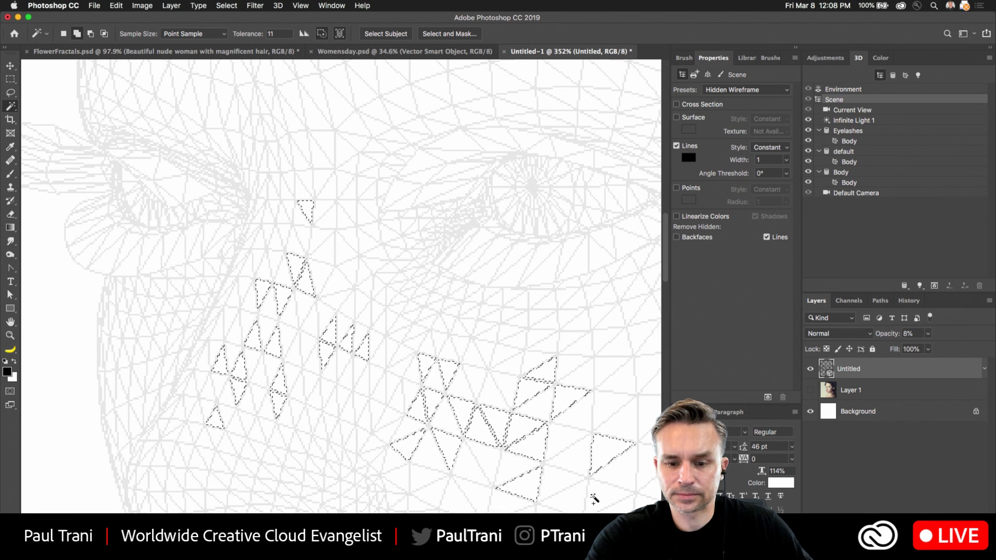
Show the portrait photo layer again, make it the active layer and hide the wireframe layer
mouse_move(301, 334)
left_mouse_down()
mouse_move(228, 172)
mouse_move(243, 161)
left_mouse_up()
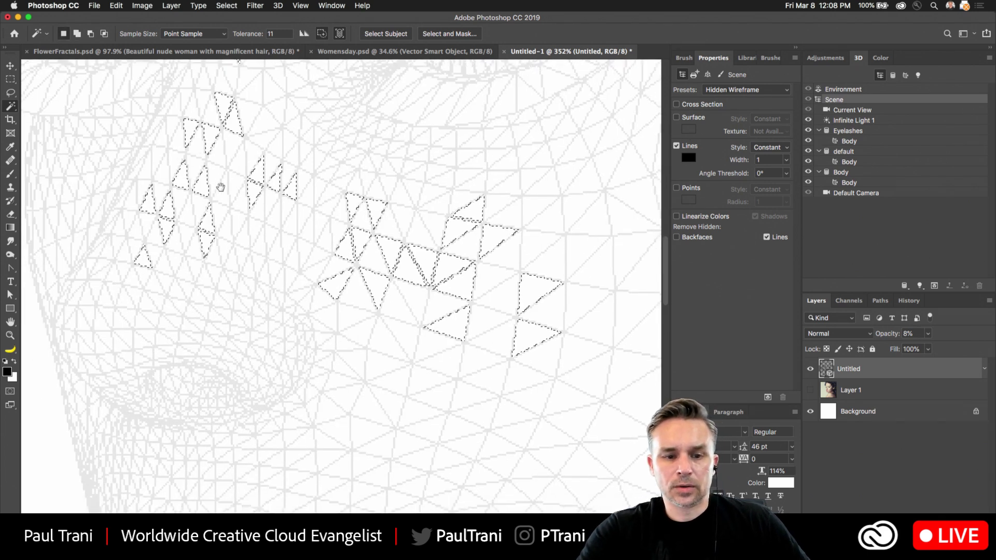
left_click(810, 390)
left_click(811, 391)
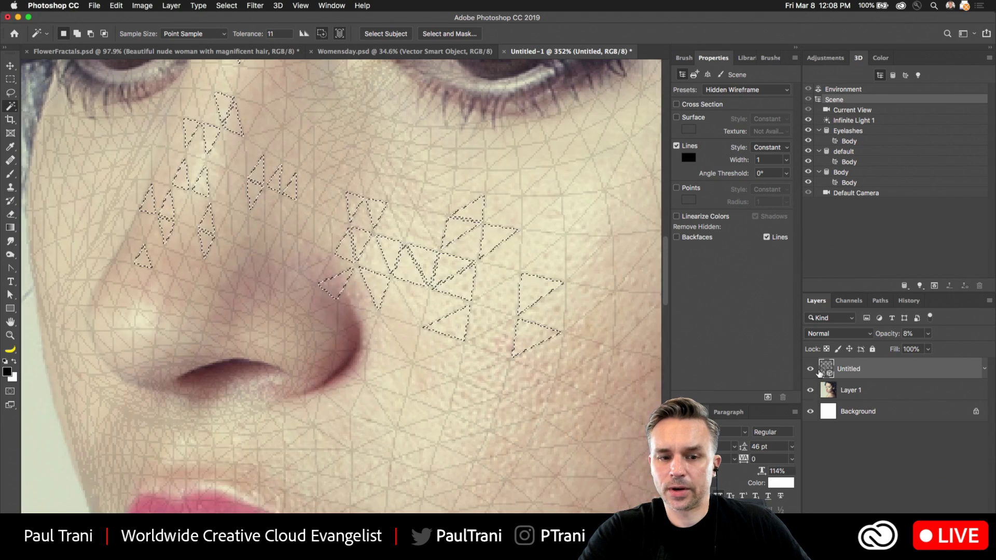
left_click(816, 391)
left_click(811, 369)
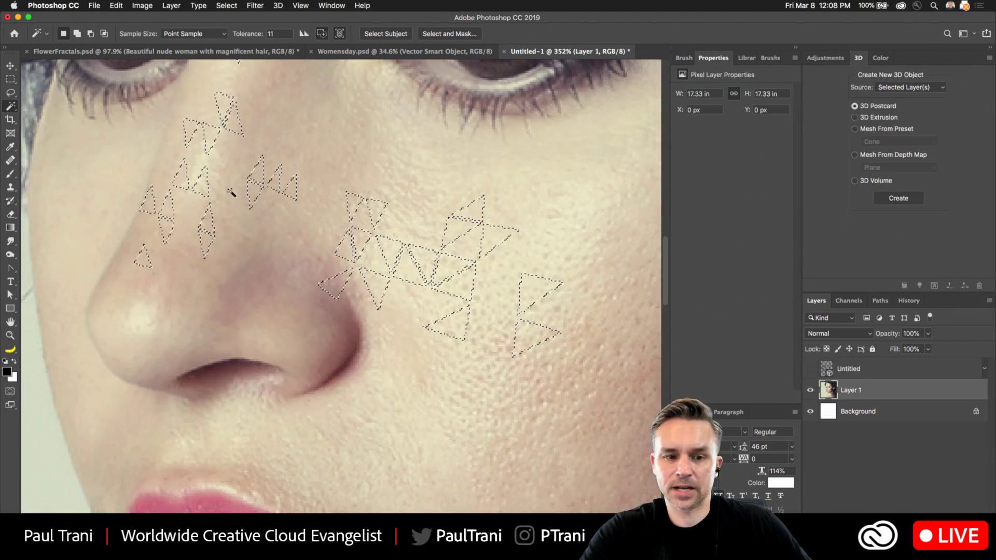
key("cmd+d")
left_click(244, 124)
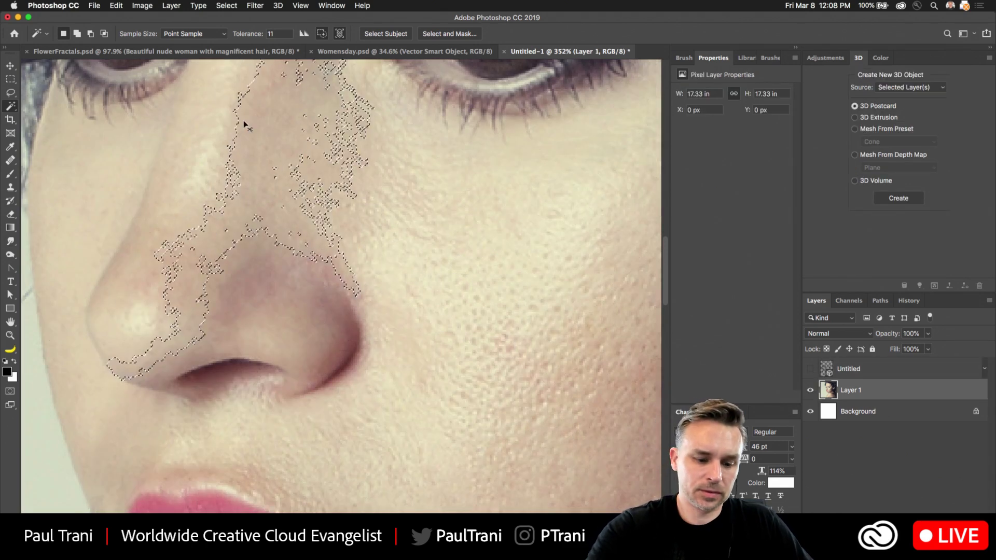
key("super+z")
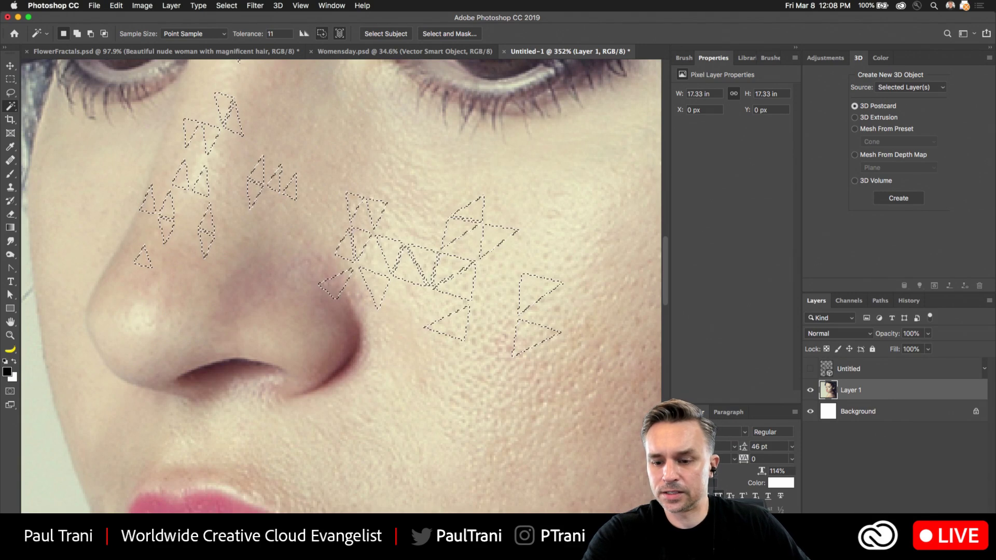
Shorten the application window to reveal its lower edge and add a layer mask to Layer 1 from the triangle selection
left_click_drag(992, 516, 993, 501)
key("cmd+d")
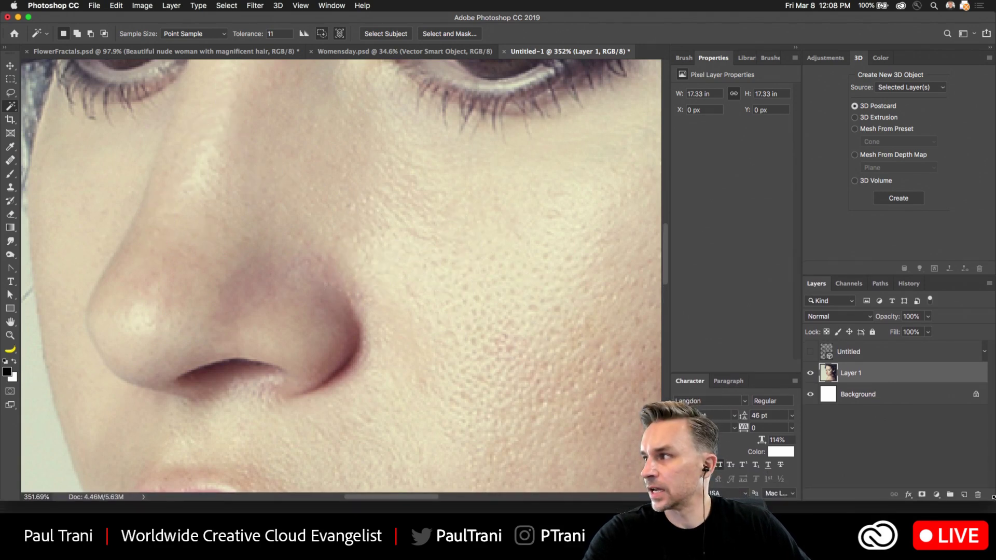
key("super+z")
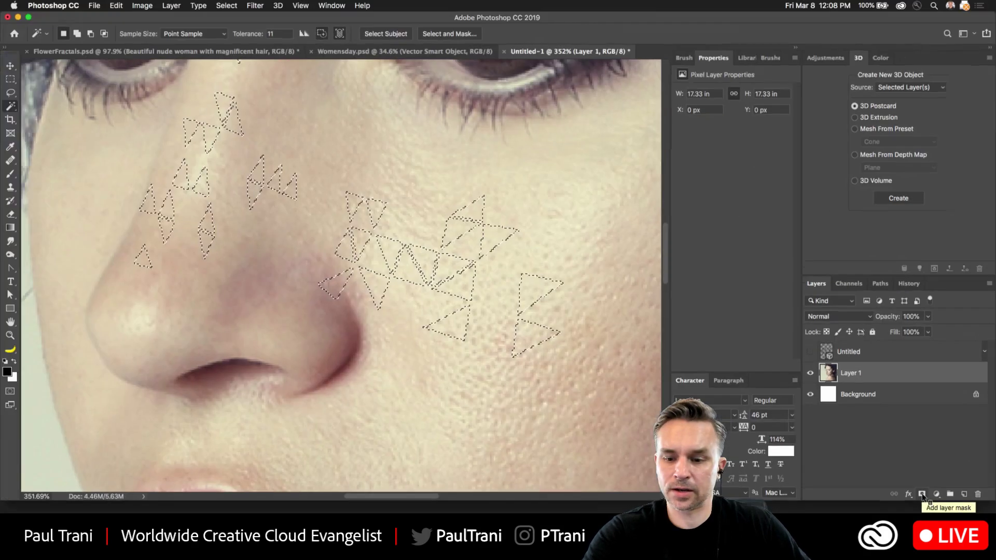
left_click(632, 469)
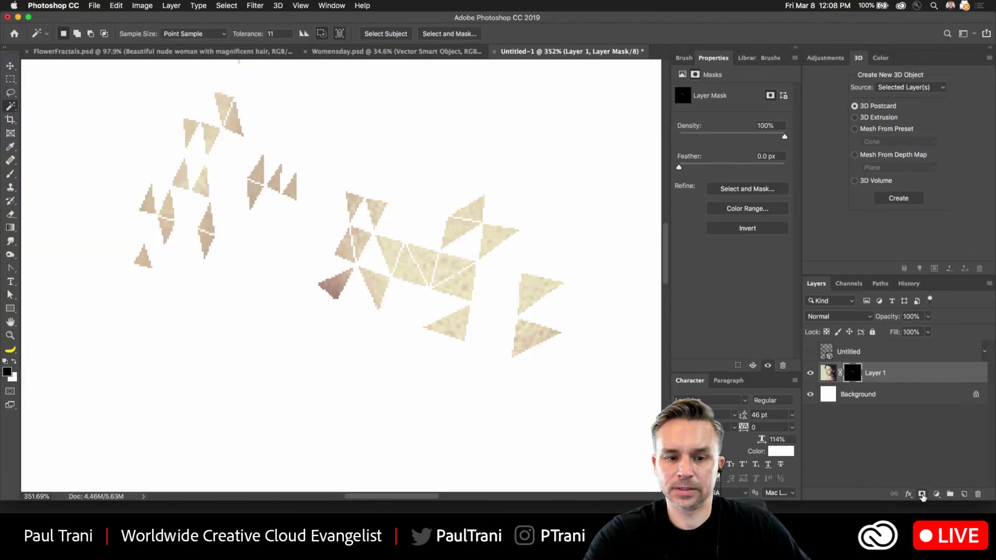
Examine the photo triangles revealed by the layer mask from a wider view and up close
key("super+minus")
key("super+minus")
key("super+minus")
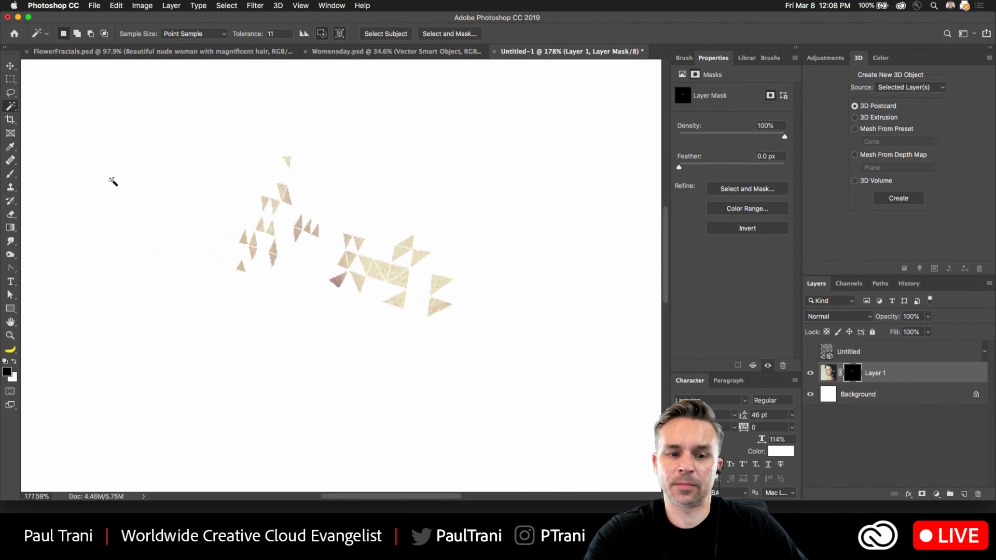
left_click_drag(170, 199, 192, 227)
scroll(205, 231, "up", 4)
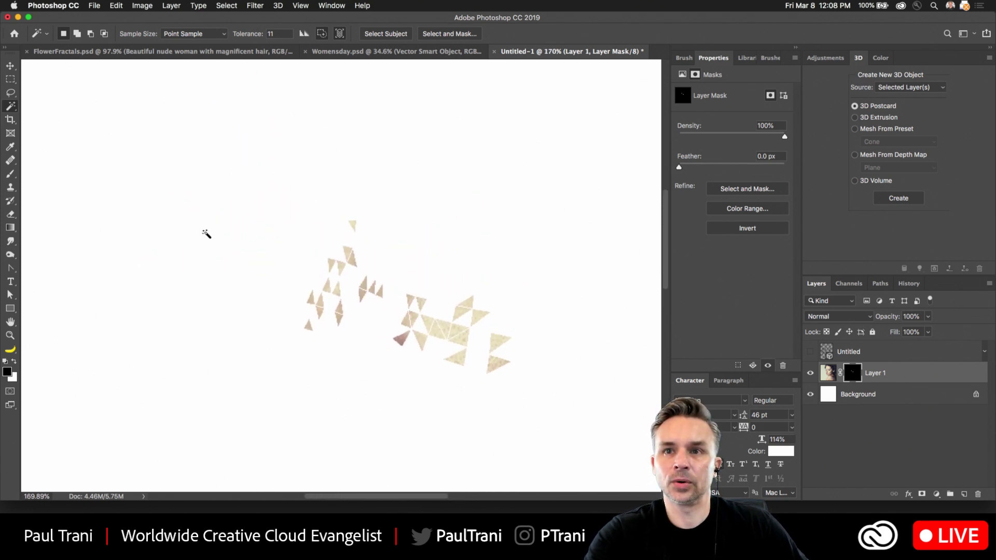
scroll(206, 234, "up", 1)
left_click_drag(236, 267, 174, 238)
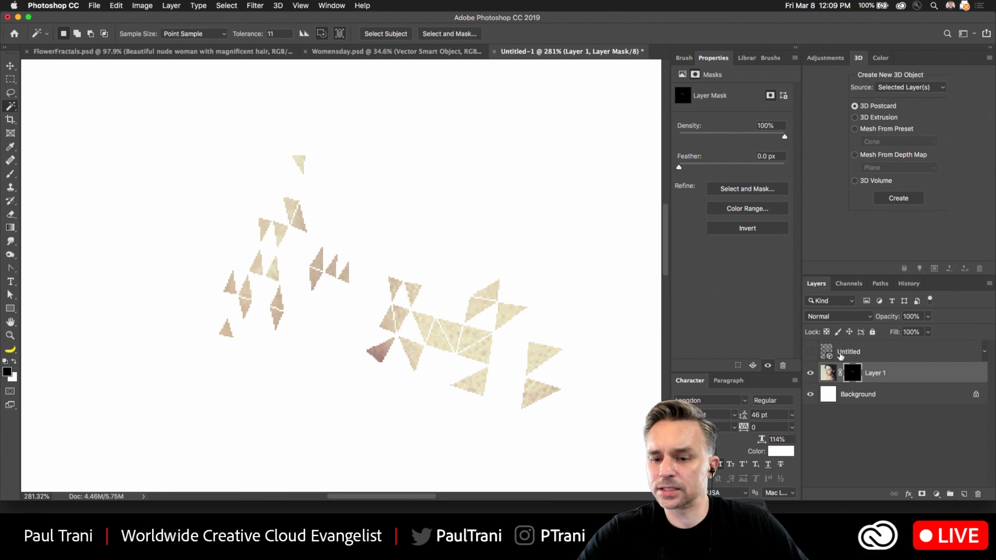
Show the wireframe layer again at 100% opacity and hide Layer 1
left_click(868, 352)
left_click(810, 352)
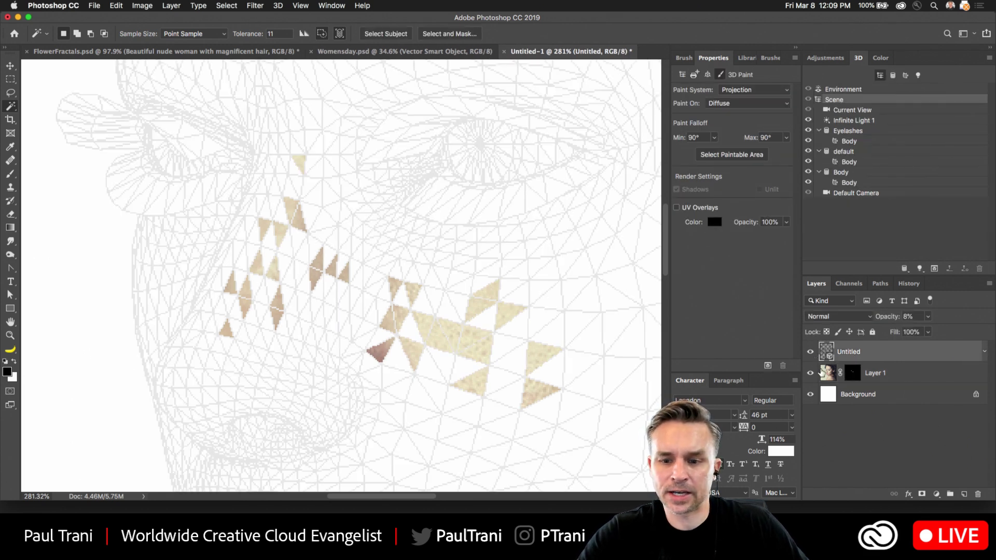
left_click(810, 373)
key("0")
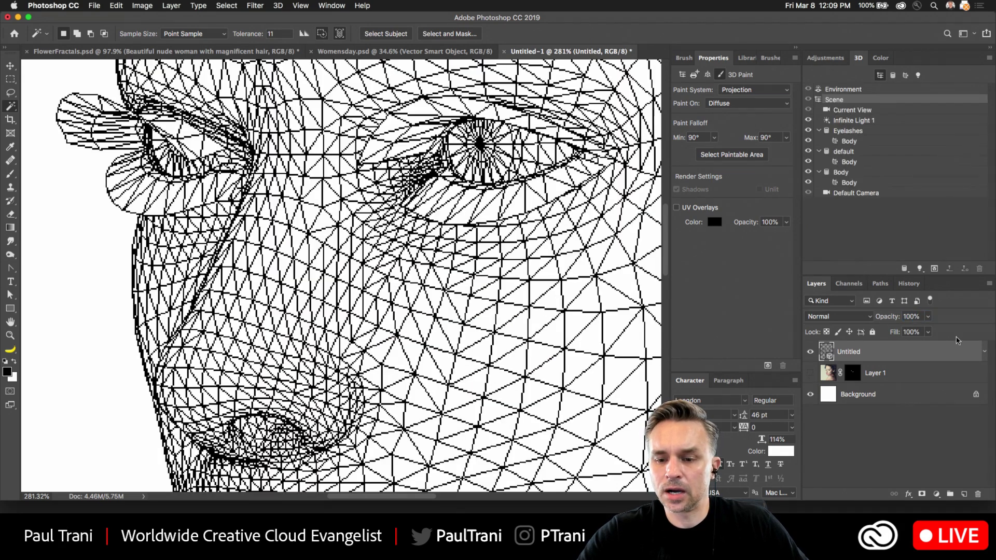
left_click(851, 352)
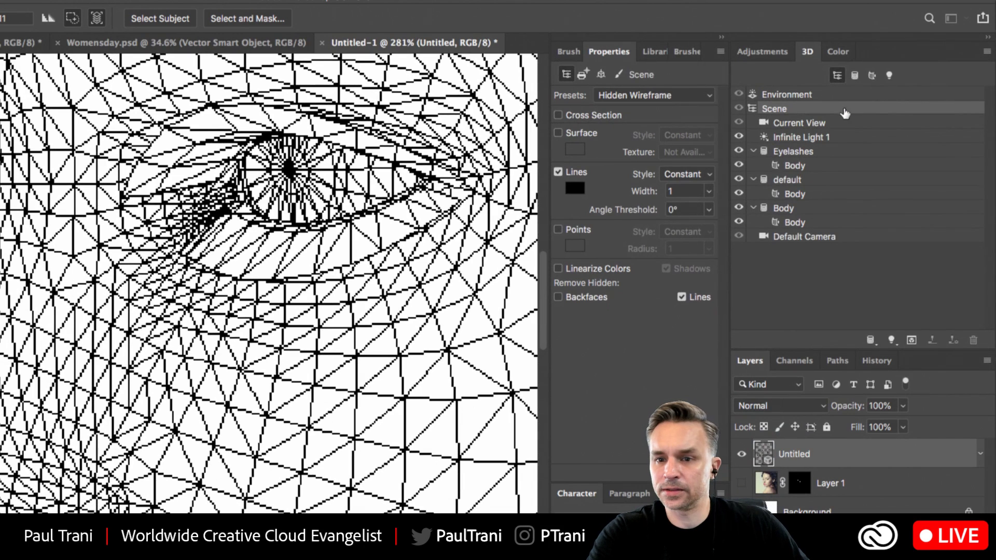
Group the 3D panel with the Layers panel and collapse the Color panel above it
left_click_drag(802, 55, 809, 358)
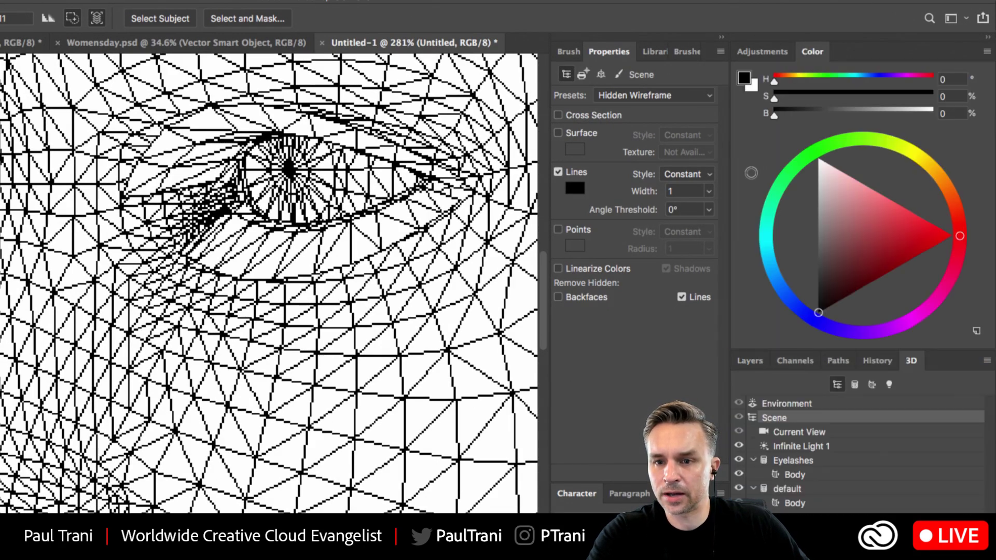
double_click(863, 55)
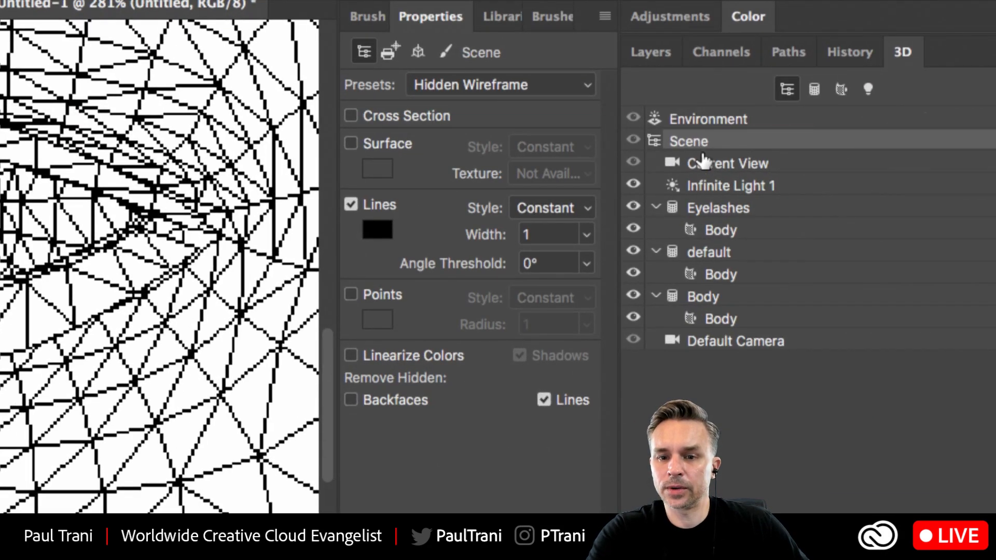
Review the 3D scene's render presets and the Current View camera settings
left_click(444, 84)
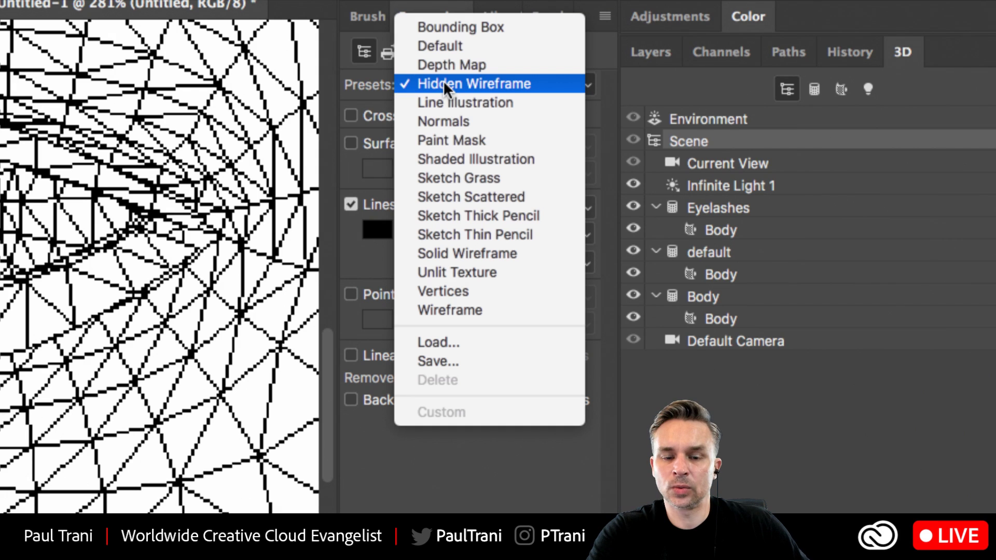
left_click(682, 97)
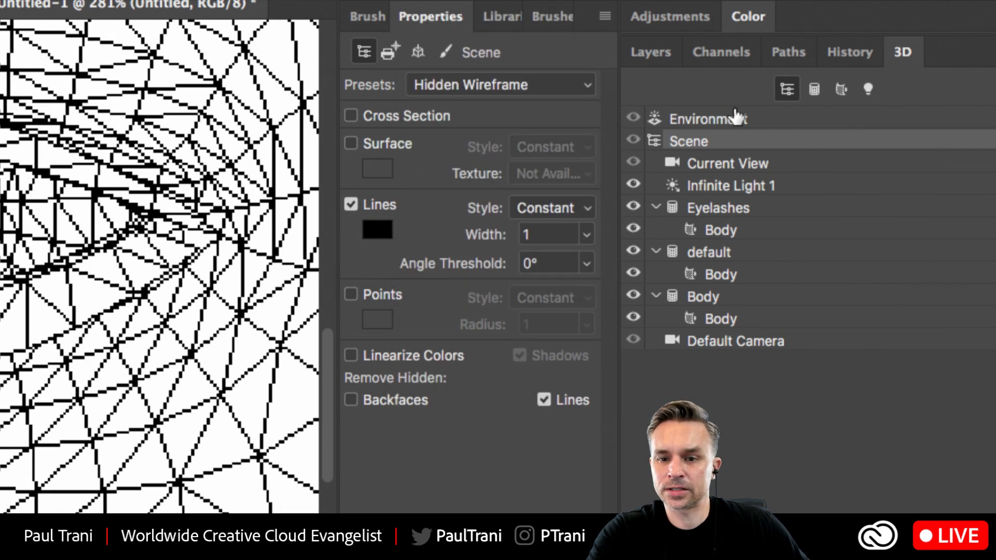
left_click(724, 167)
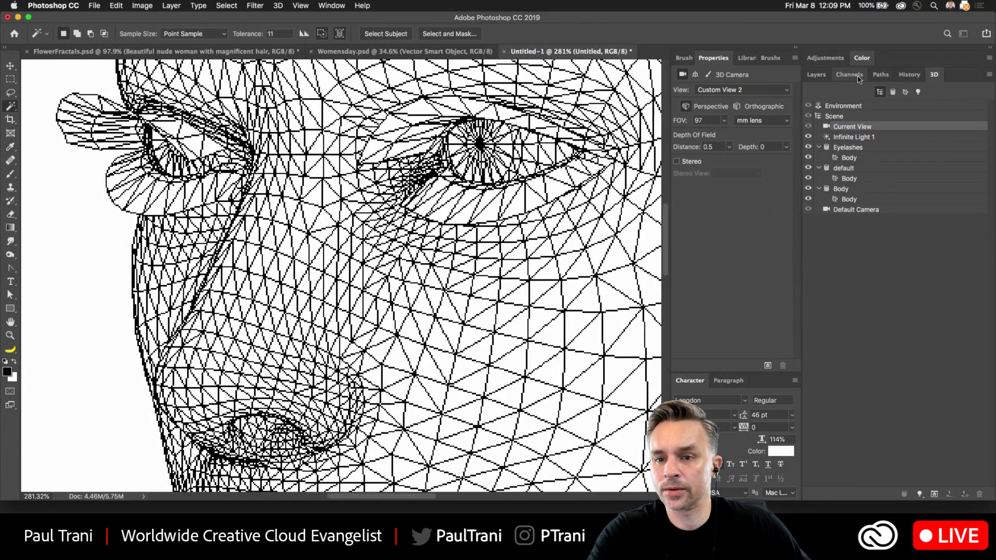
Lower the wireframe layer's opacity to 25% and select several scattered triangles on the lower cheek
left_click(816, 74)
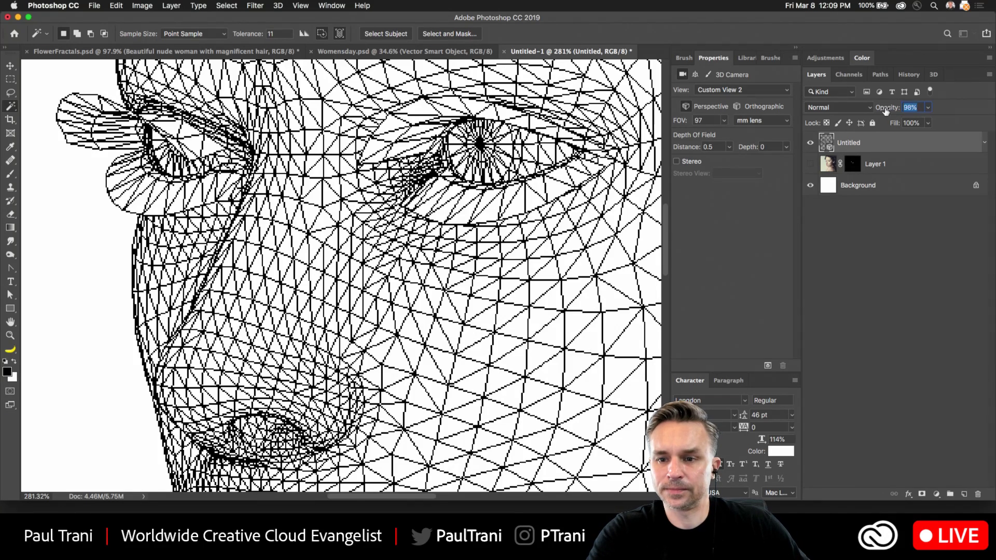
left_click_drag(871, 110, 845, 110)
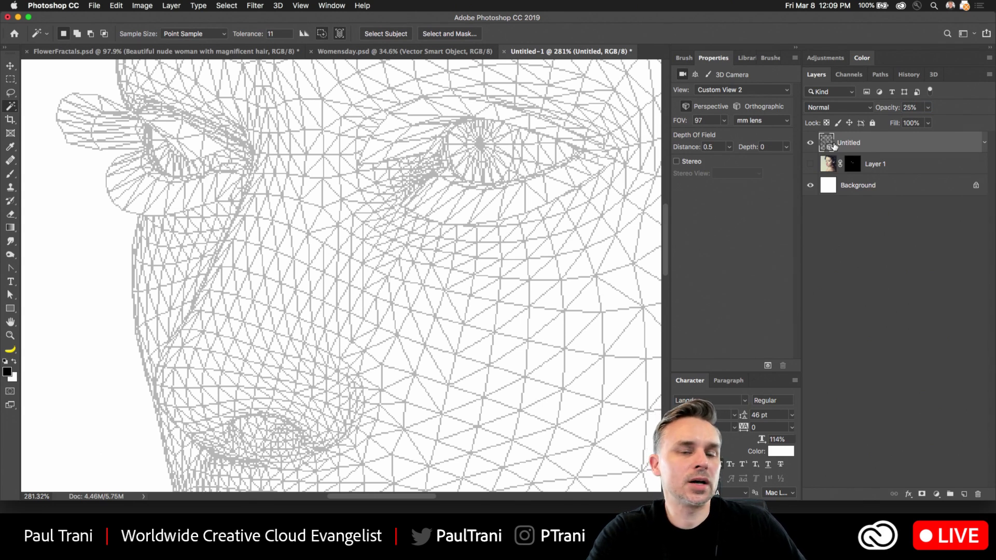
left_click_drag(511, 322, 334, 169)
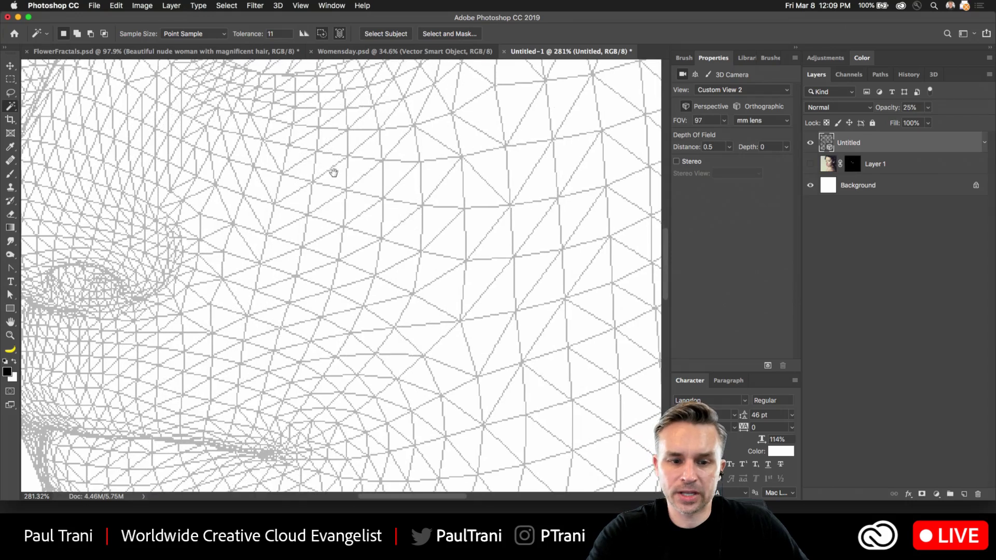
scroll(346, 242, "up", 5)
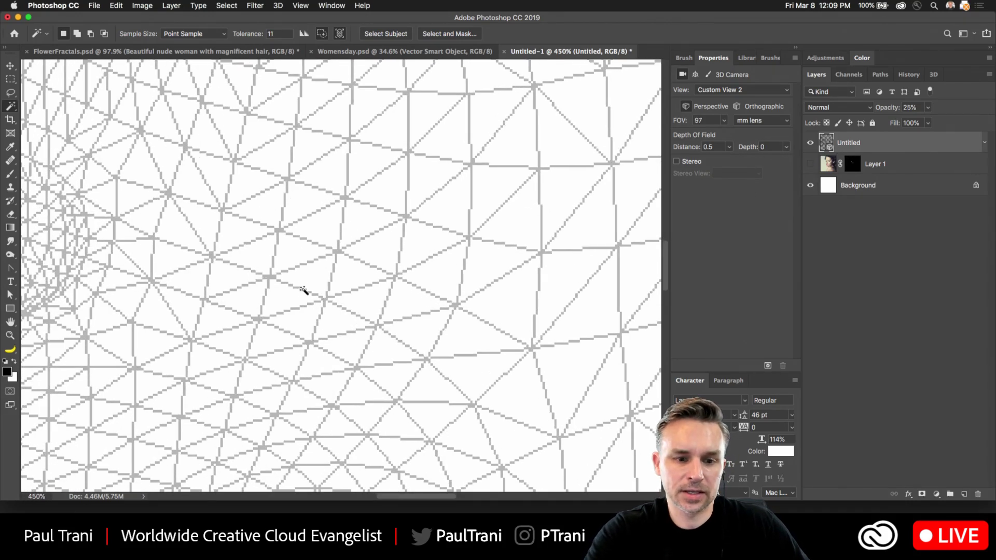
left_click(314, 277)
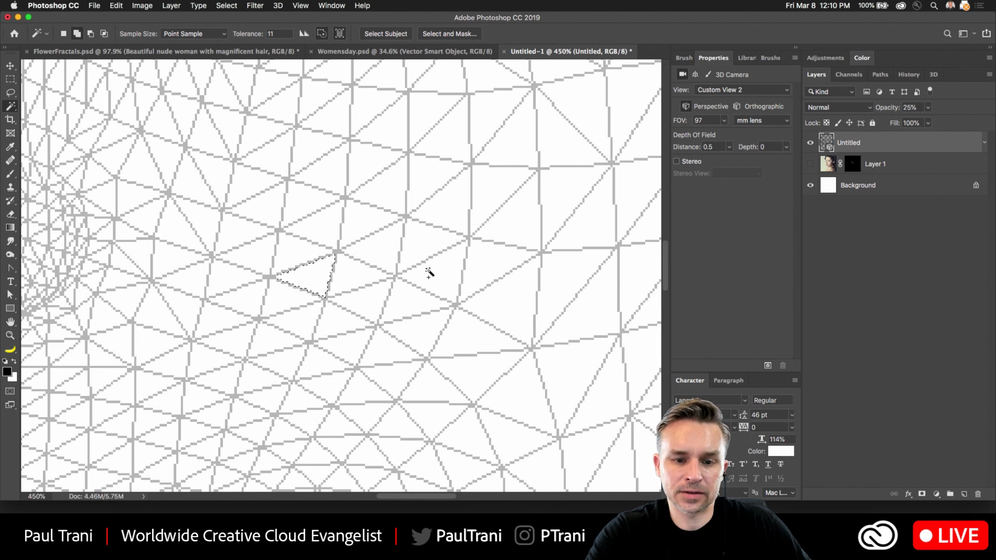
left_click(429, 271, "shift")
left_click(421, 337, "shift")
left_click(522, 300, "shift")
left_click(460, 216, "shift")
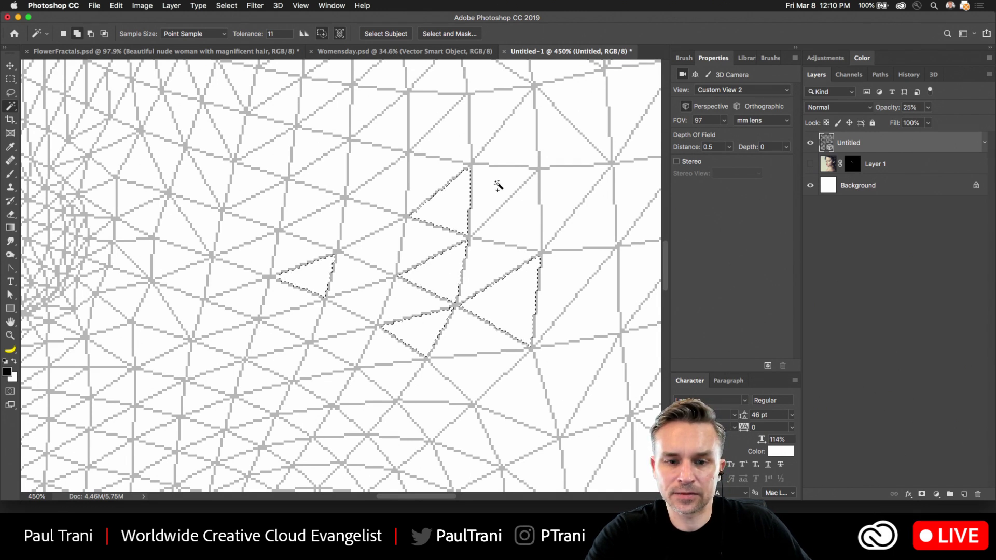
Add more wireframe triangles higher up on the outer cheek to the selection
left_click(498, 186, "shift")
left_click(515, 140, "shift")
left_click(565, 196, "shift")
left_click(593, 107, "shift")
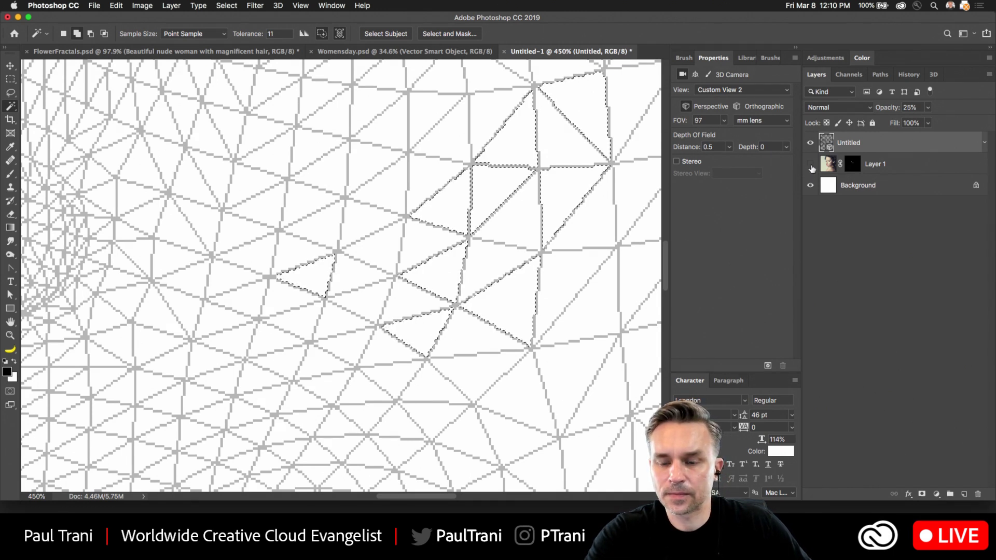
Show Layer 1 under the wireframe and add empty triangles near the already revealed cheek pieces to the selection
left_click(810, 164)
left_click(447, 138, "shift")
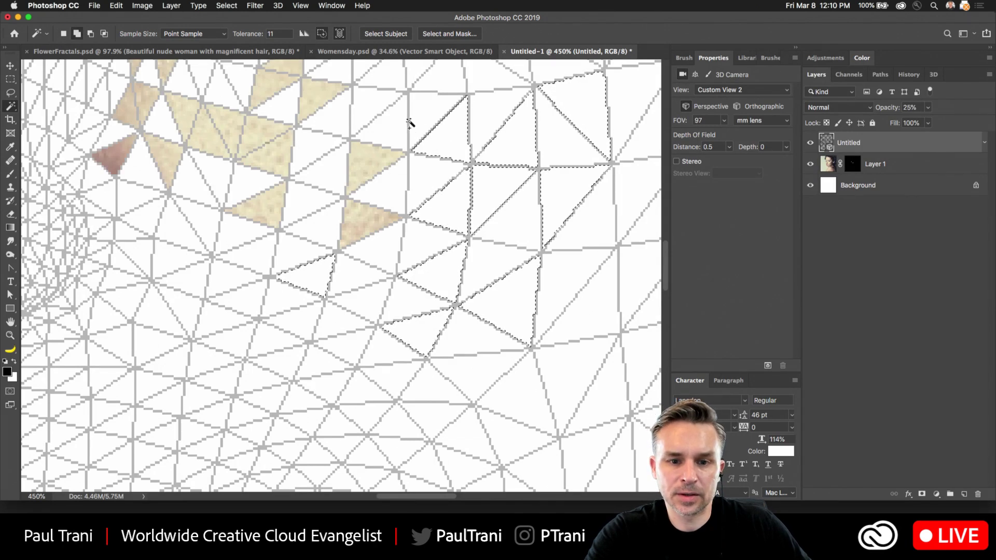
left_click(399, 134, "shift")
left_click(249, 298, "shift")
left_click(244, 269, "shift")
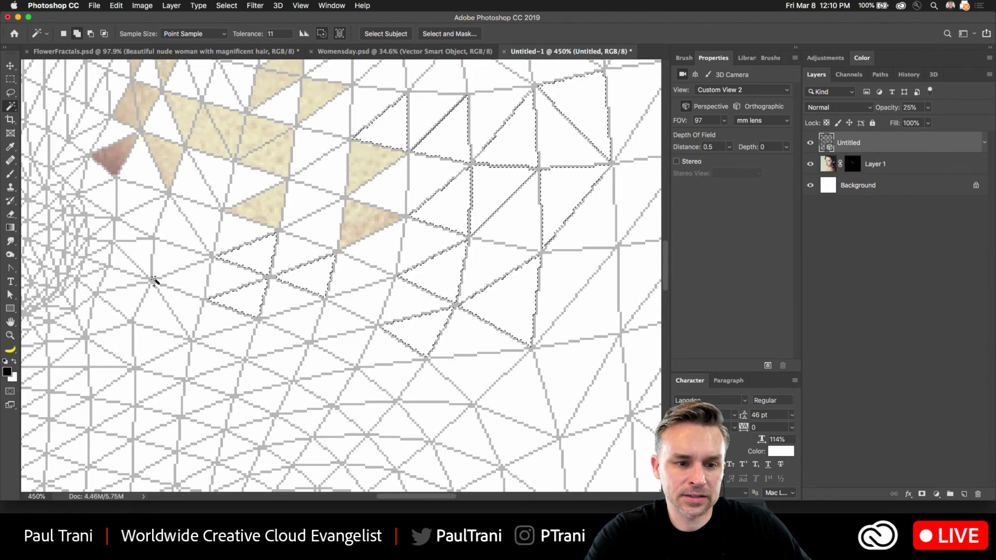
Extend the selection with triangles on the nose and along its side toward the inner cheek
left_click_drag(123, 218, 530, 402)
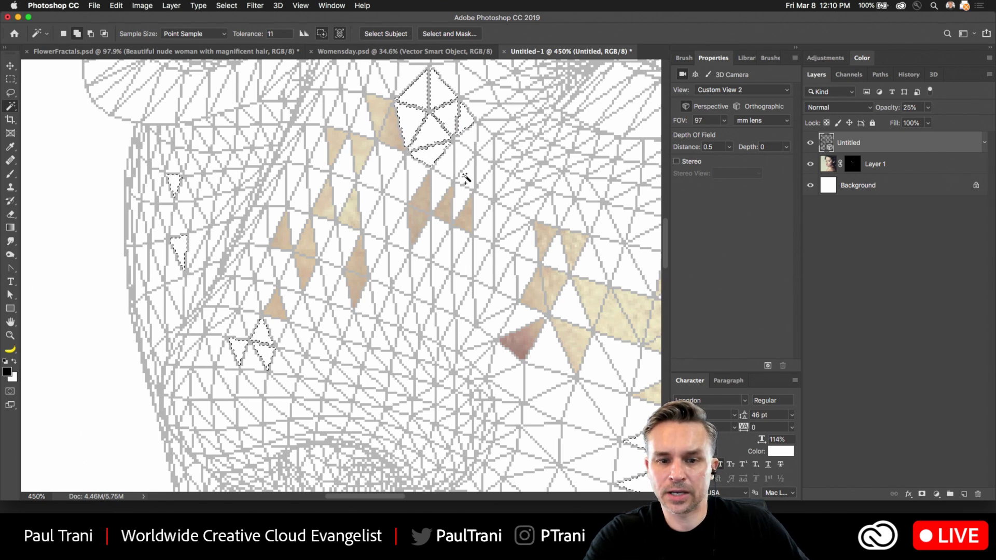
left_click(478, 210)
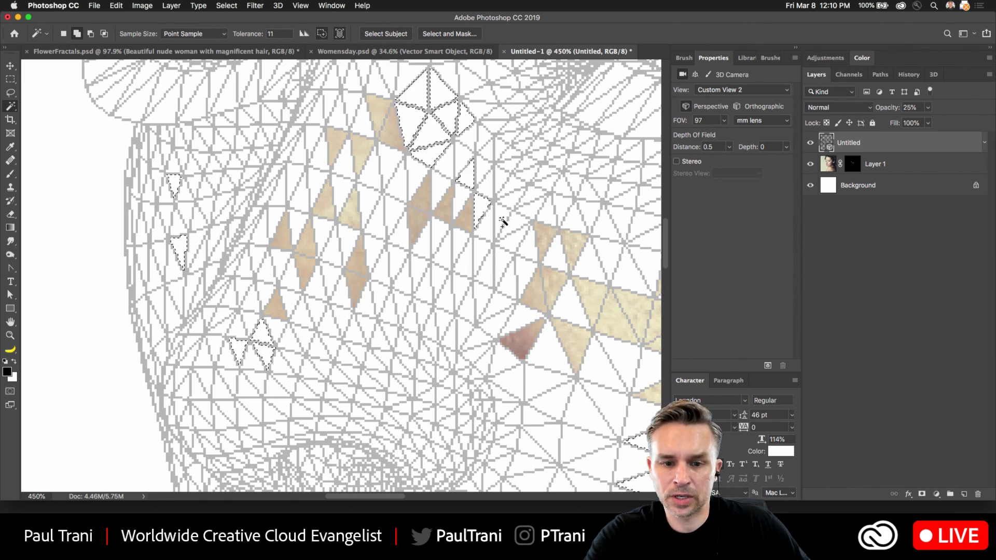
left_click(501, 219)
left_click(477, 258)
left_click(487, 274)
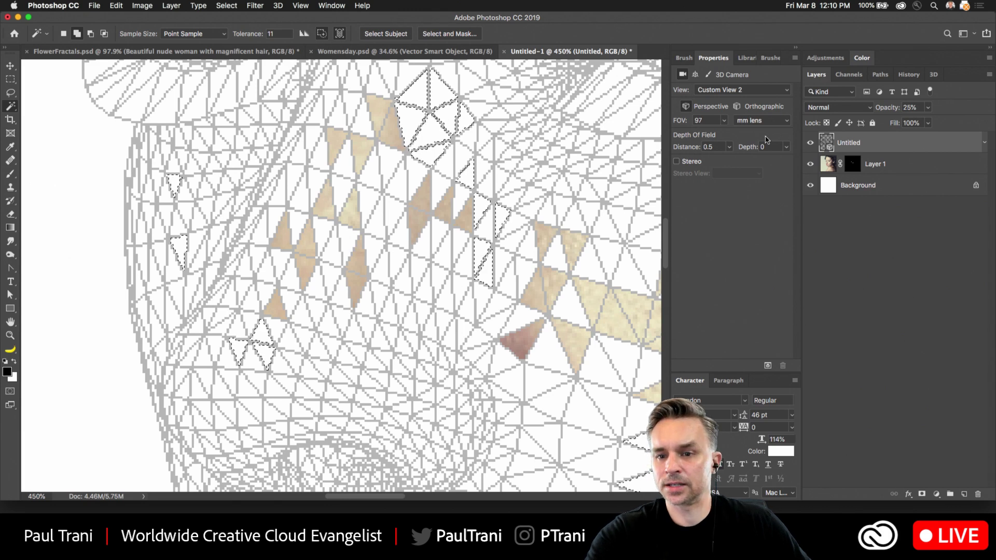
Hide the wireframe layer and fill the selected triangles on Layer 1's mask with the white background color
left_click(852, 165)
left_click(810, 142)
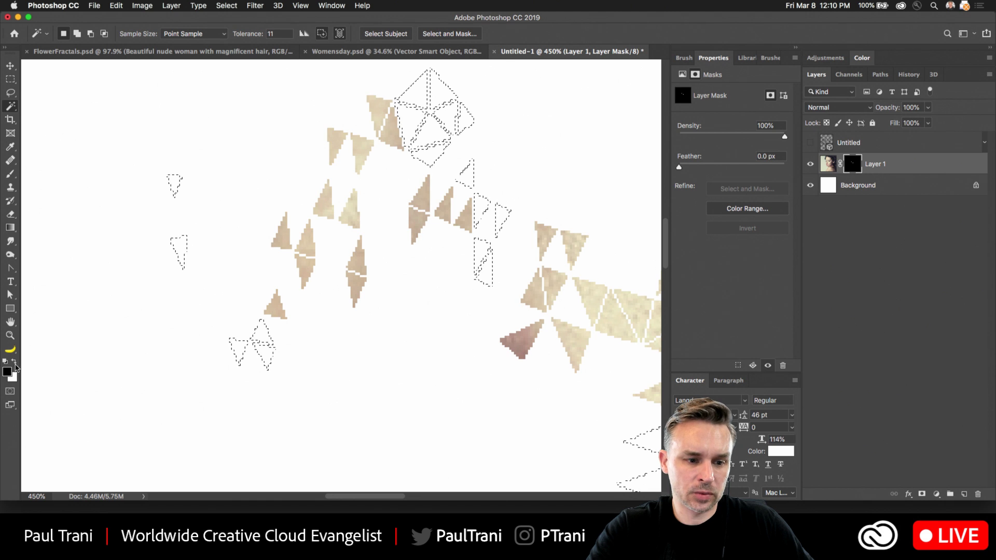
key("shift+BackSpace")
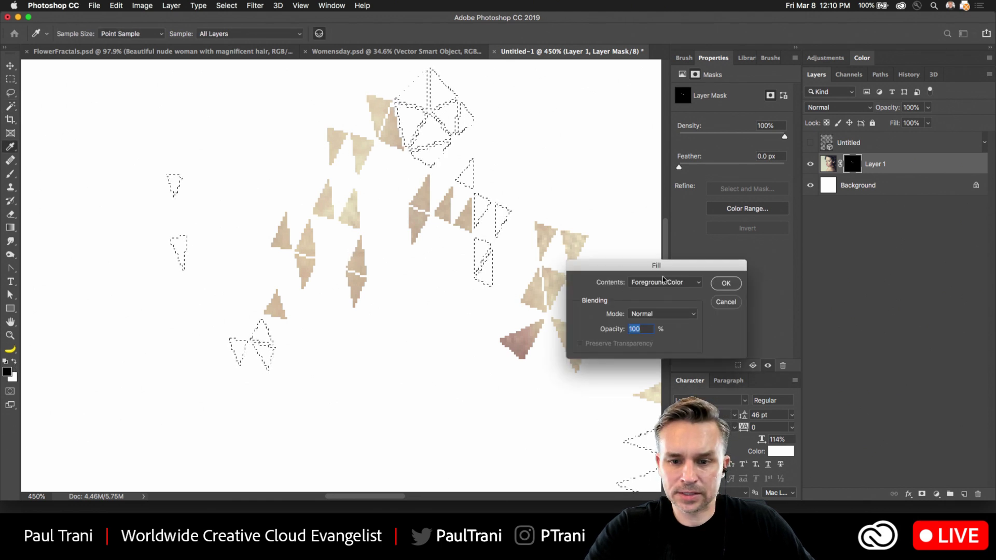
left_click(669, 283)
left_click(672, 293)
left_click(725, 283)
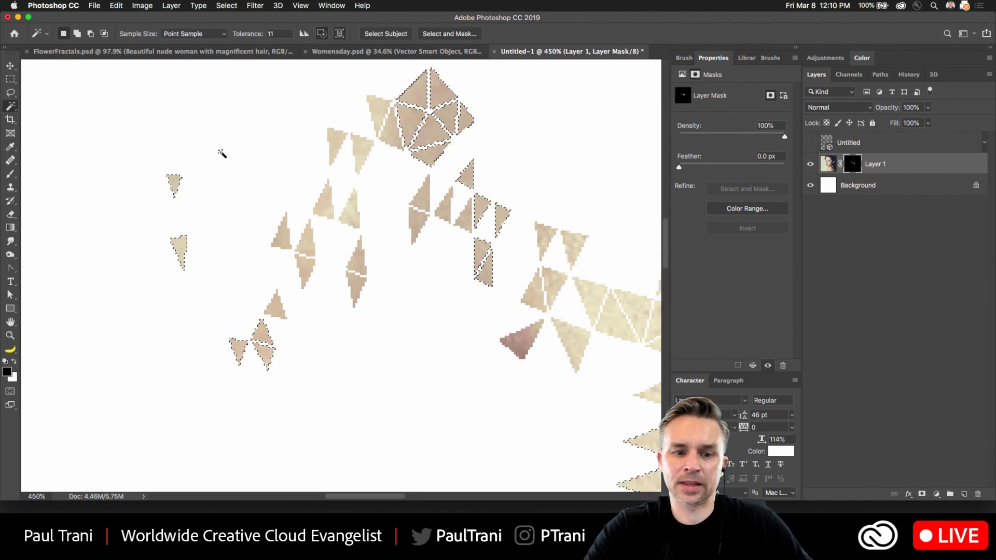
Clear the triangle selection and switch to the Rectangular Marquee tool
key("super+minus")
key("super+minus")
scroll(366, 209, "down", 5)
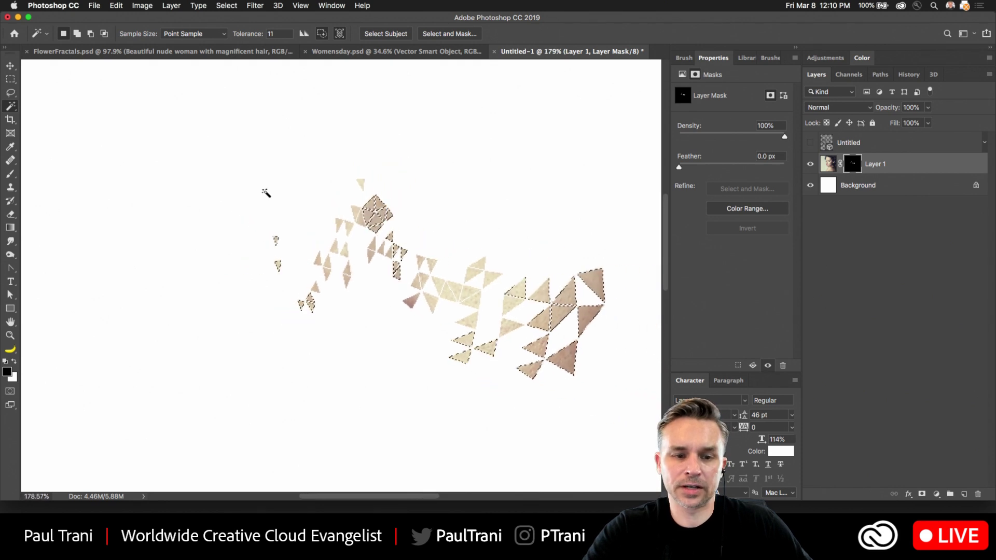
key("m")
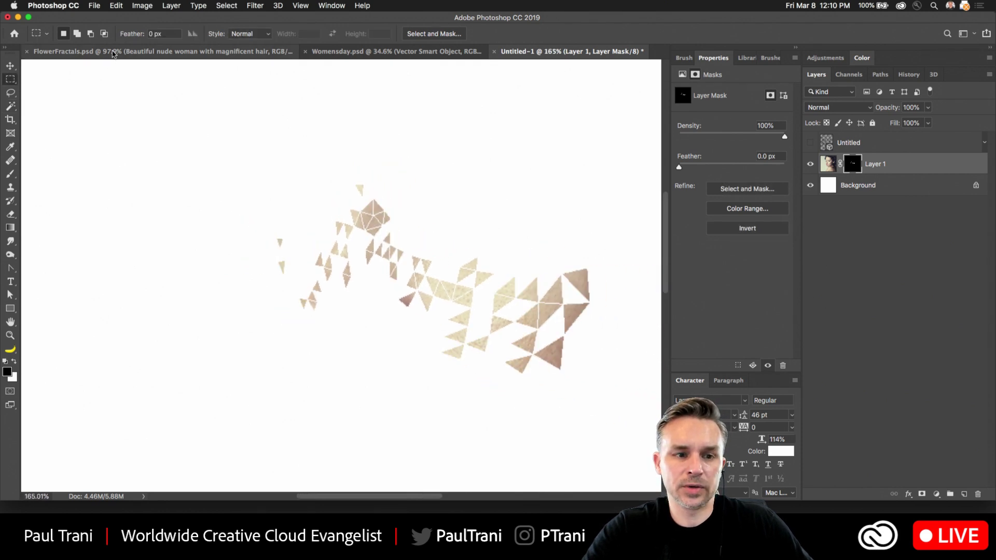
Switch to the FlowerFractals.psd document and hide the top portrait photo layer to examine the finished polygon artwork
left_click(113, 52)
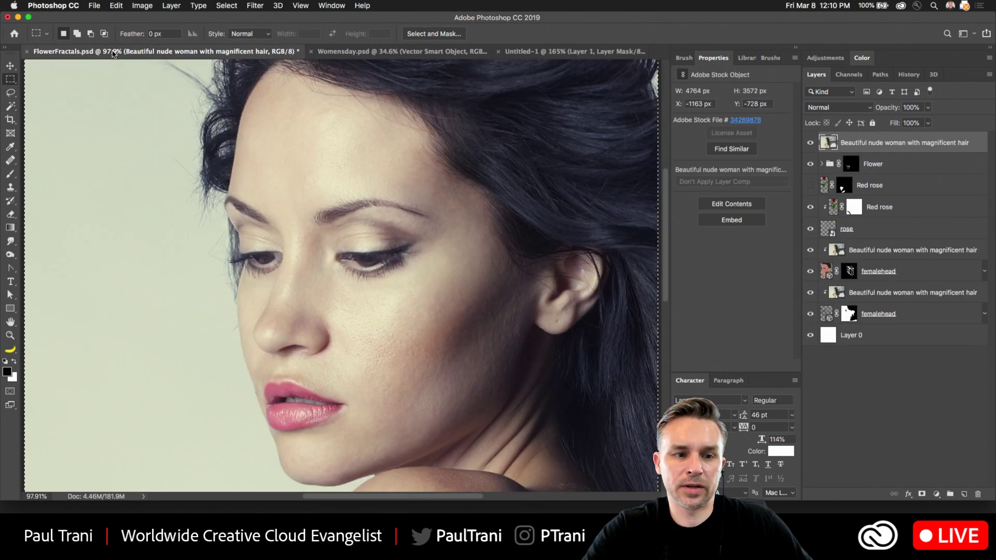
left_click(811, 143)
scroll(313, 353, "down", 5)
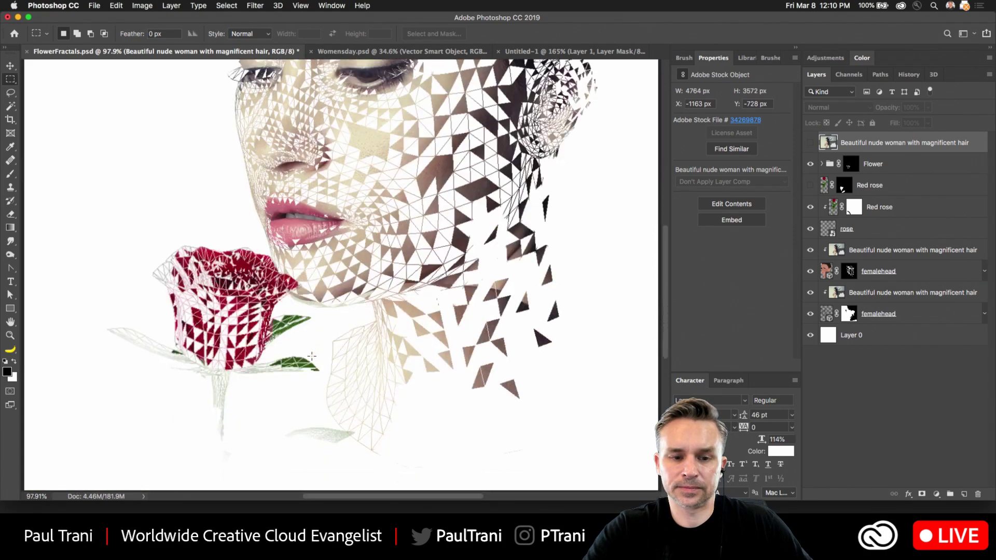
scroll(337, 283, "up", 5)
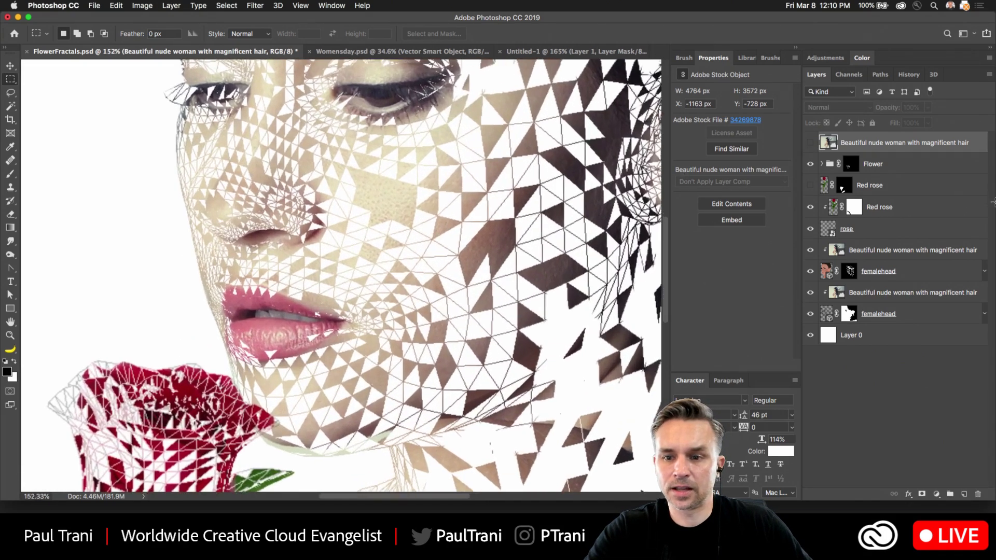
key("super+plus")
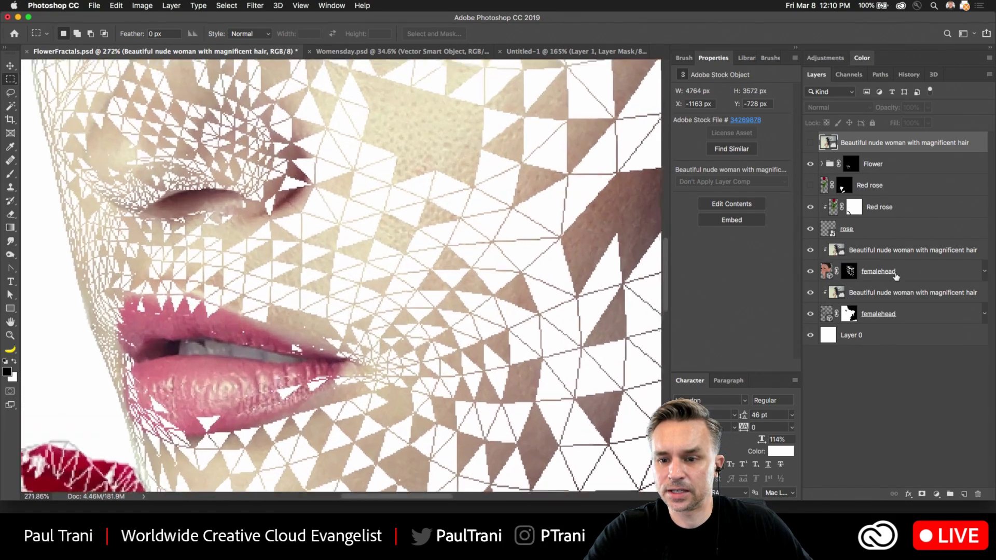
Collapse the extra panel column and set the layer thumbnails to the largest size
left_click(797, 48)
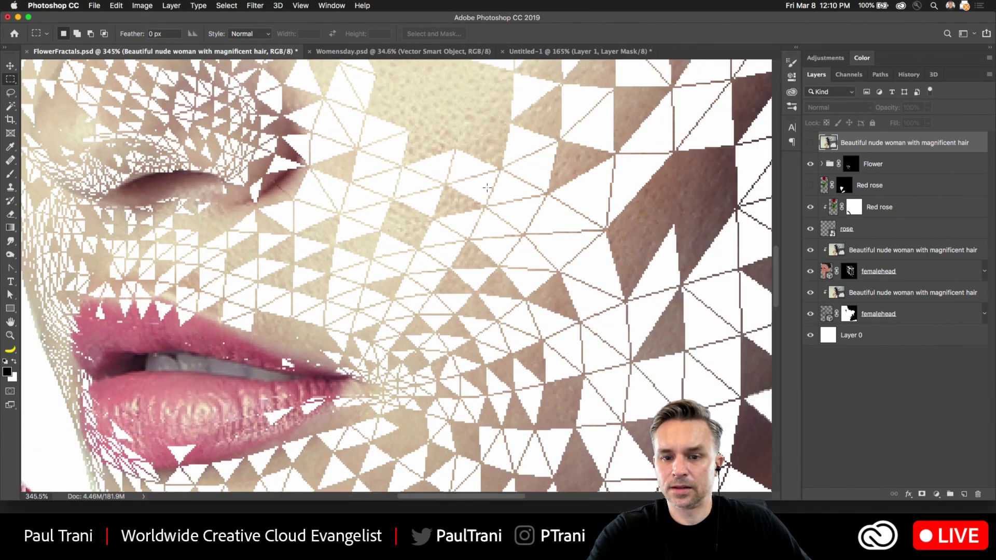
left_click(990, 74)
left_click(989, 74)
left_click(990, 76)
left_click(990, 76)
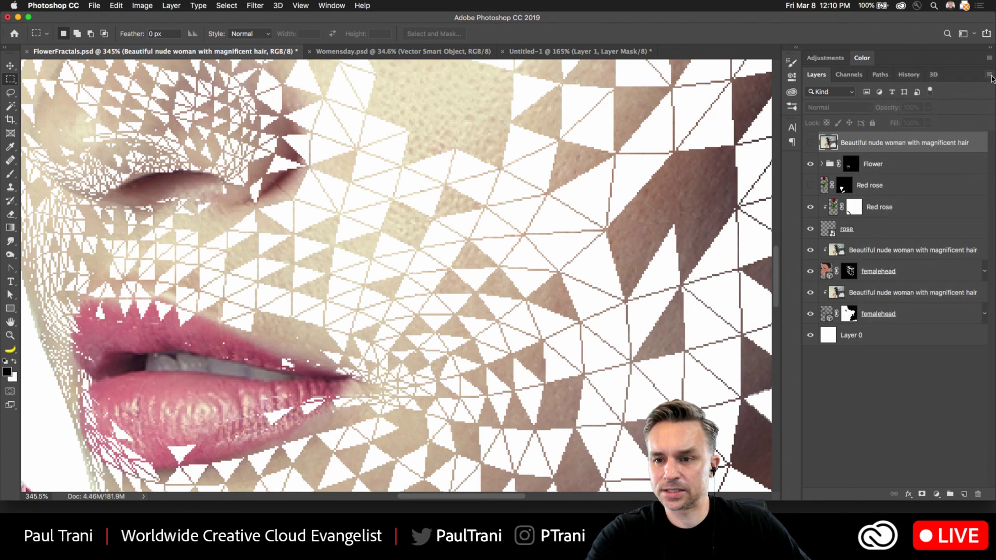
left_click(990, 76)
left_click(851, 311)
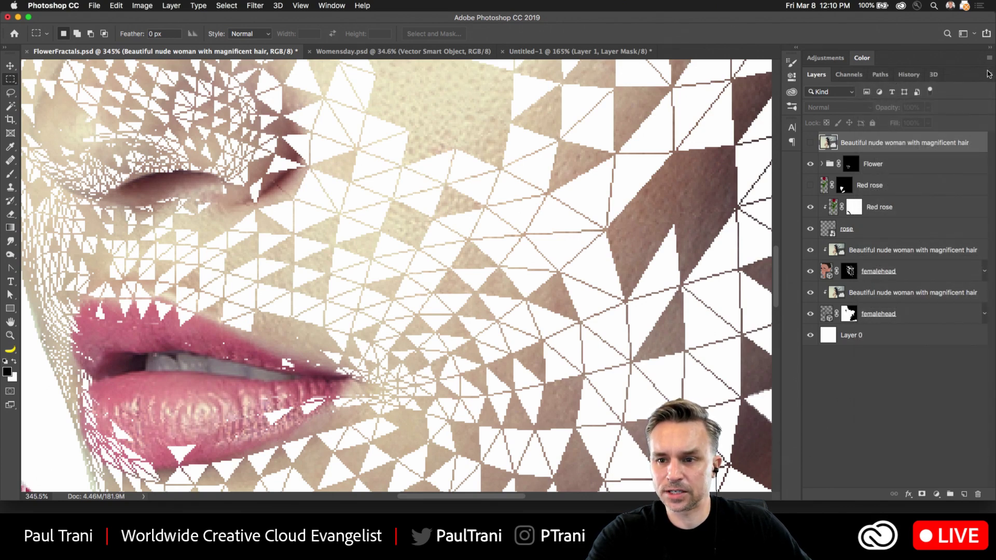
left_click(989, 76)
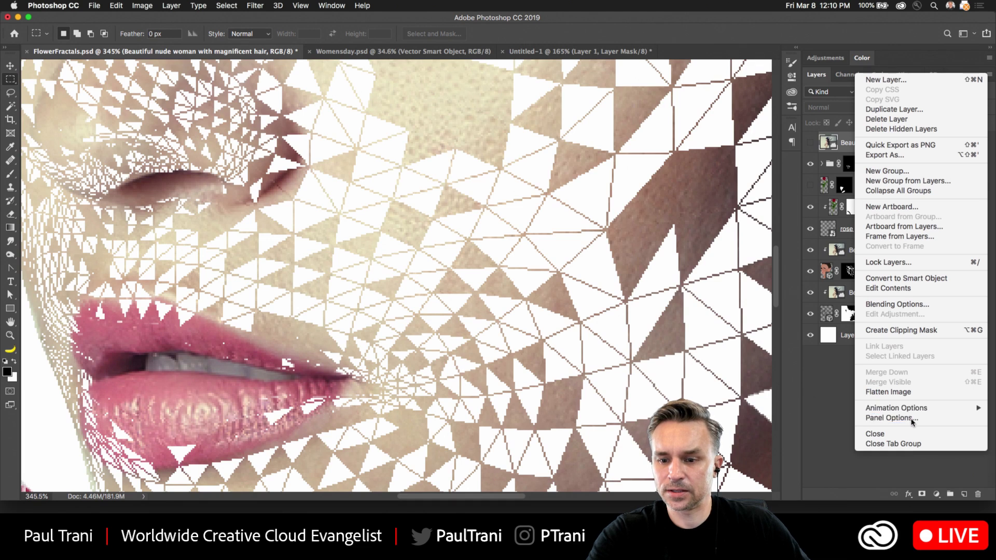
left_click(876, 420)
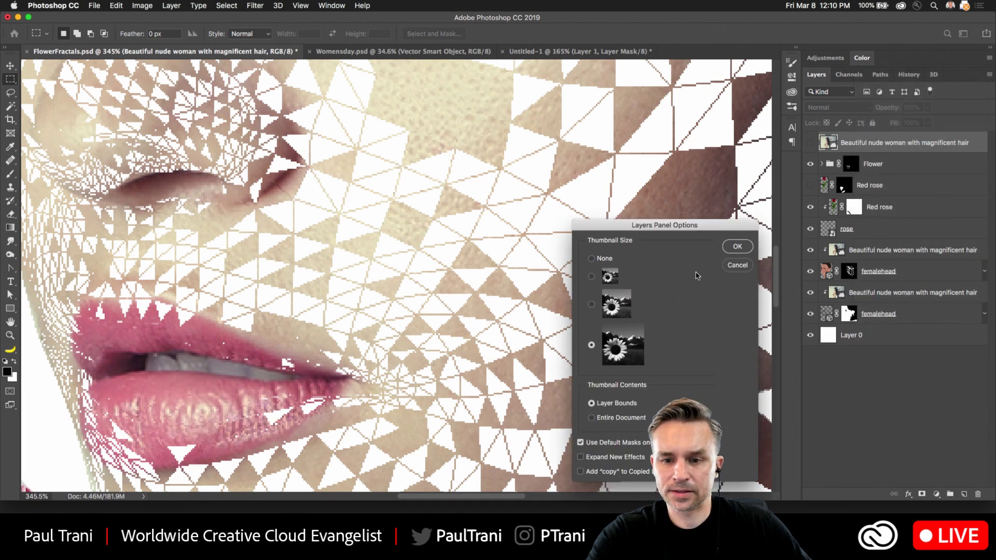
left_click(737, 247)
Hide the photo clipped to the lower femalehead layer, and toggle that wireframe layer off and on to examine the face triangles
scroll(915, 380, "down", 4)
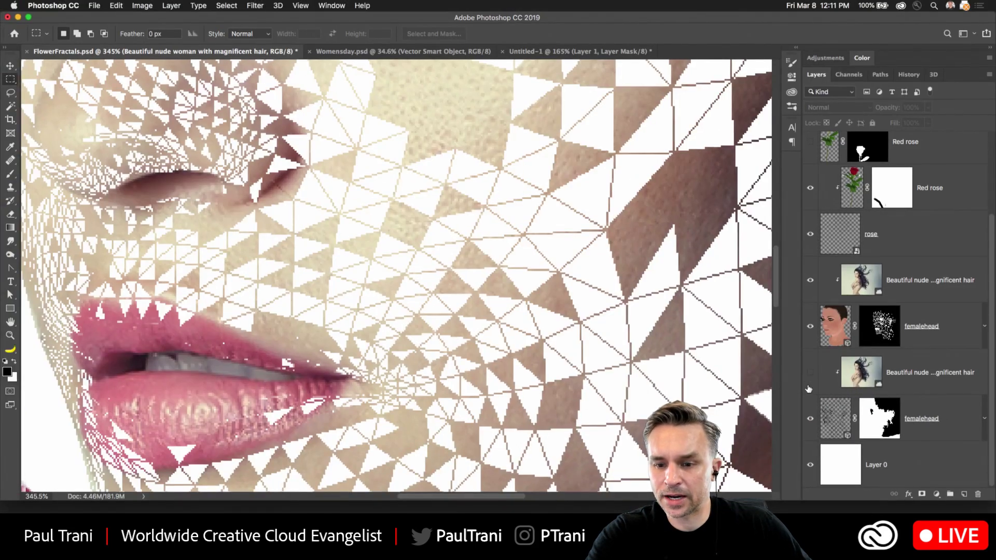
left_click(809, 419)
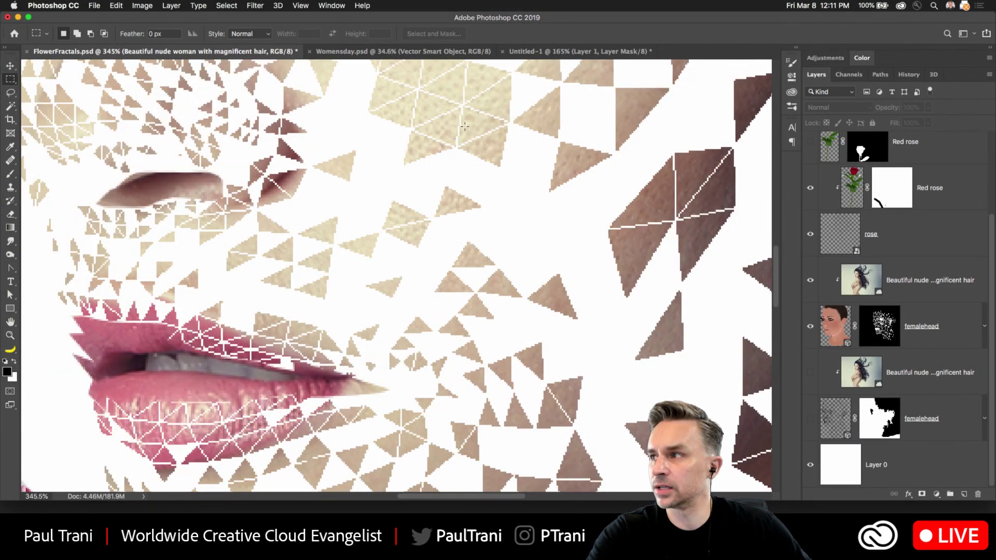
scroll(465, 126, "down", 3)
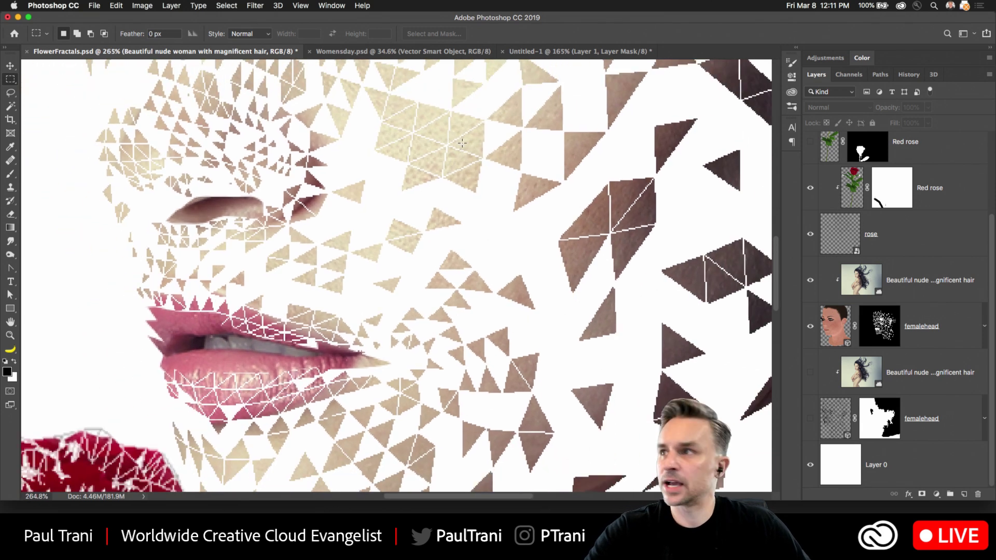
scroll(462, 143, "down", 5)
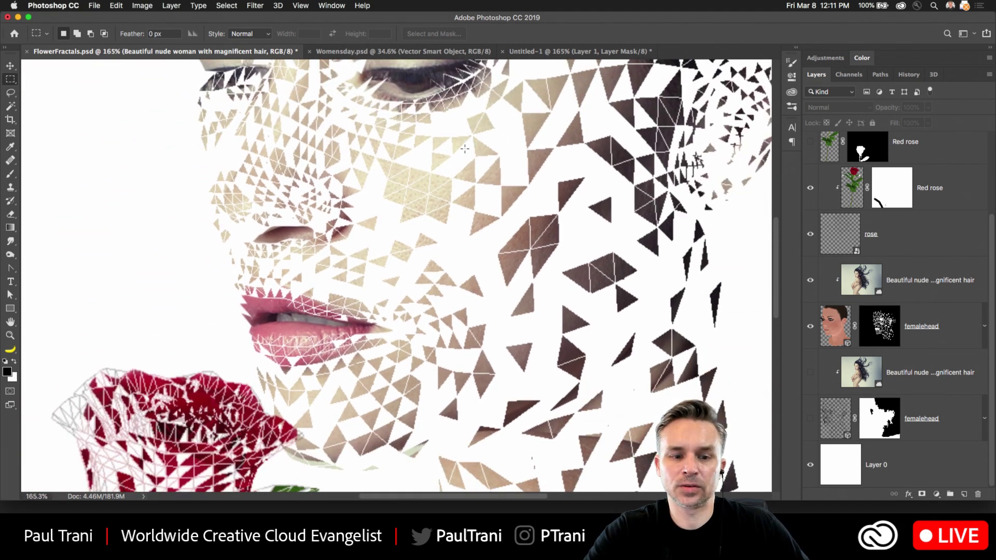
left_click_drag(153, 338, 232, 273)
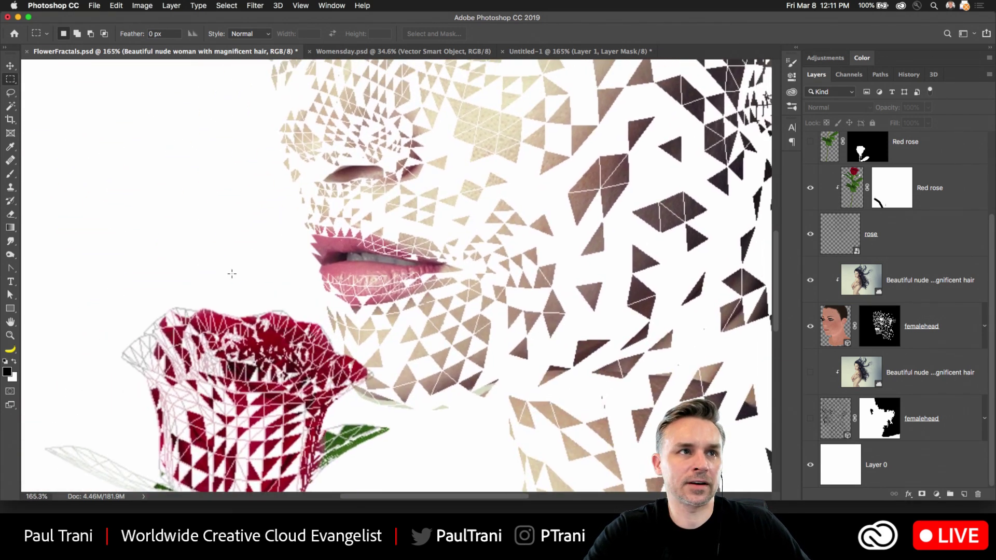
scroll(404, 279, "down", 2)
left_click(809, 419)
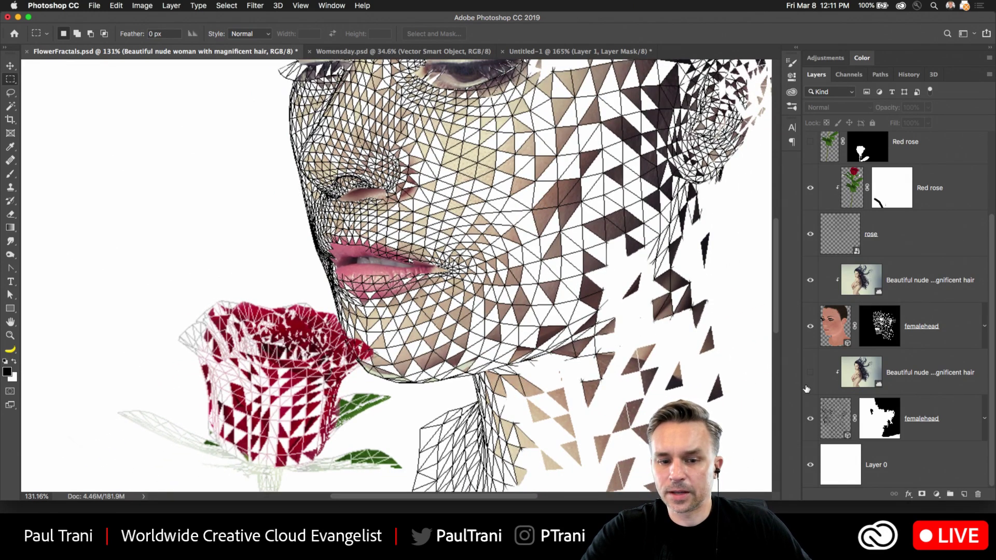
Switch to the Womensday.psd document and examine the lettering on the face and the surrounding hair up close
left_click(382, 52)
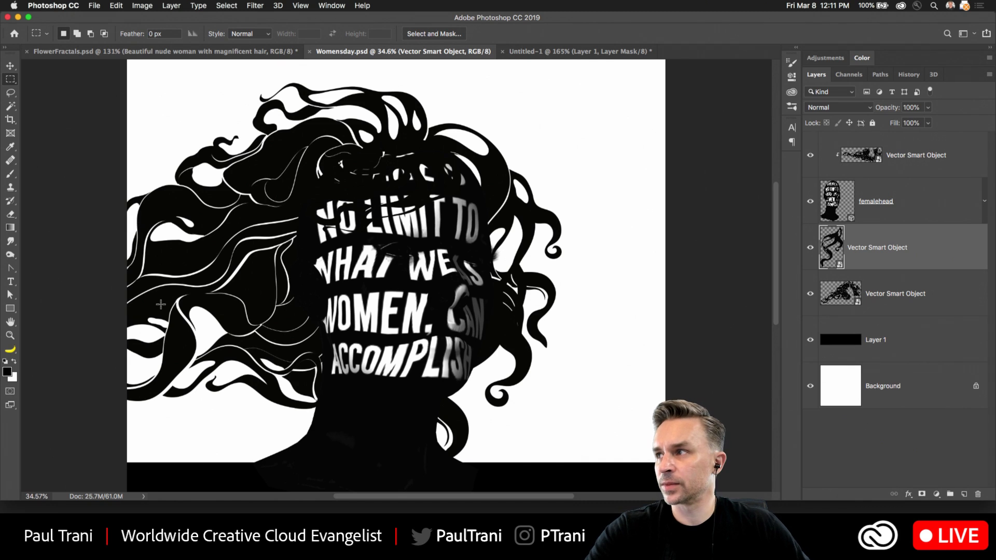
scroll(161, 304, "up", 3)
left_click_drag(158, 308, 223, 254)
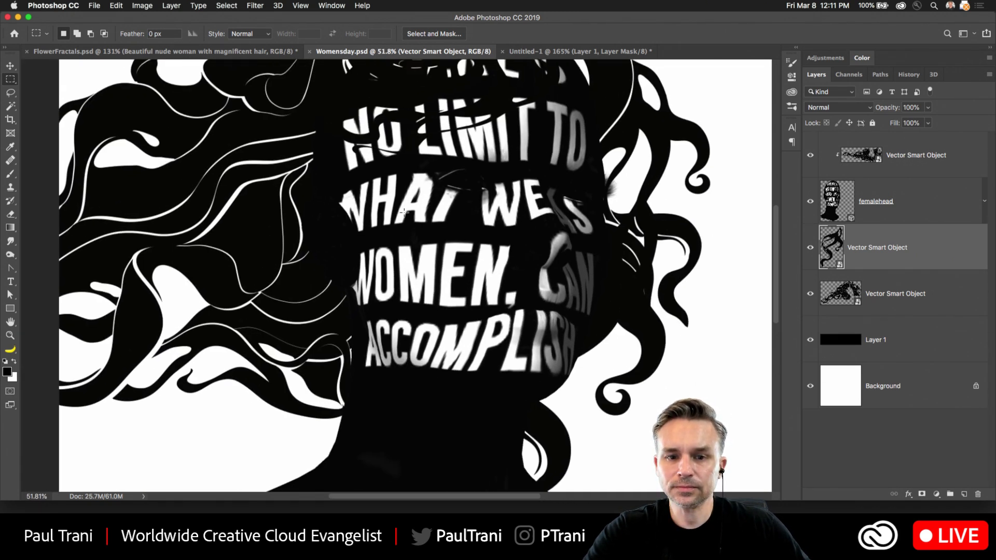
scroll(404, 212, "down", 3)
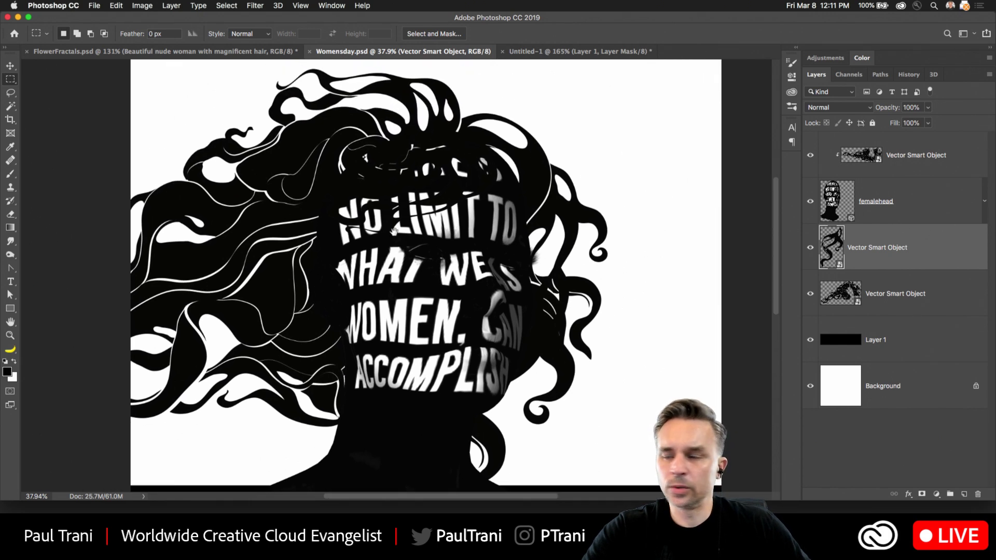
left_click_drag(394, 231, 390, 221)
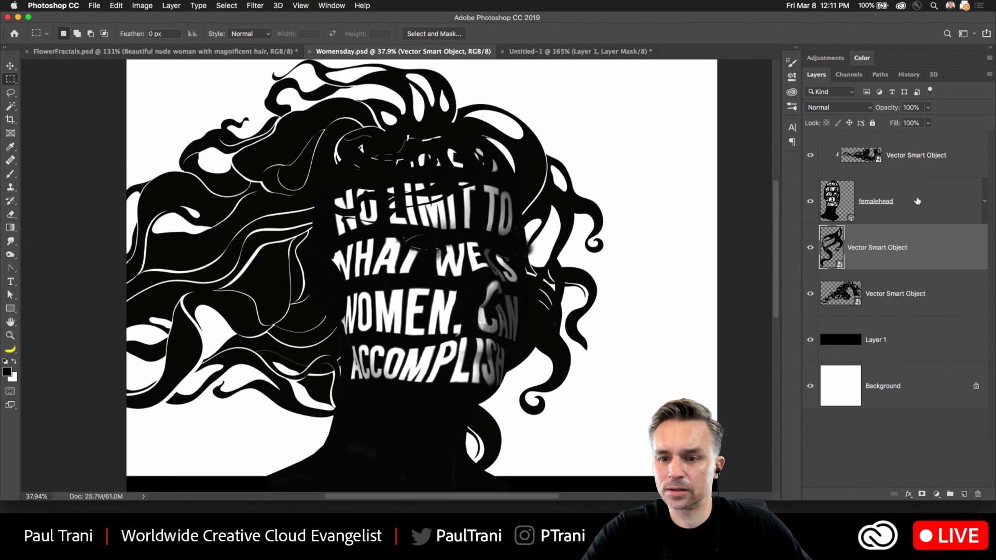
Select the femalehead 3D layer with the Move tool and hide the three Vector Smart Object hair layers
left_click(917, 201)
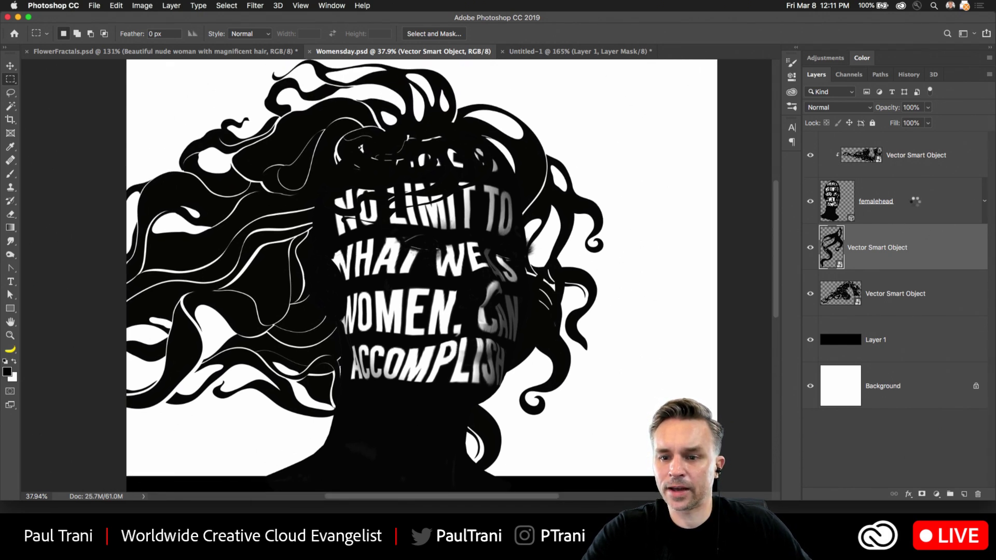
left_click(10, 66)
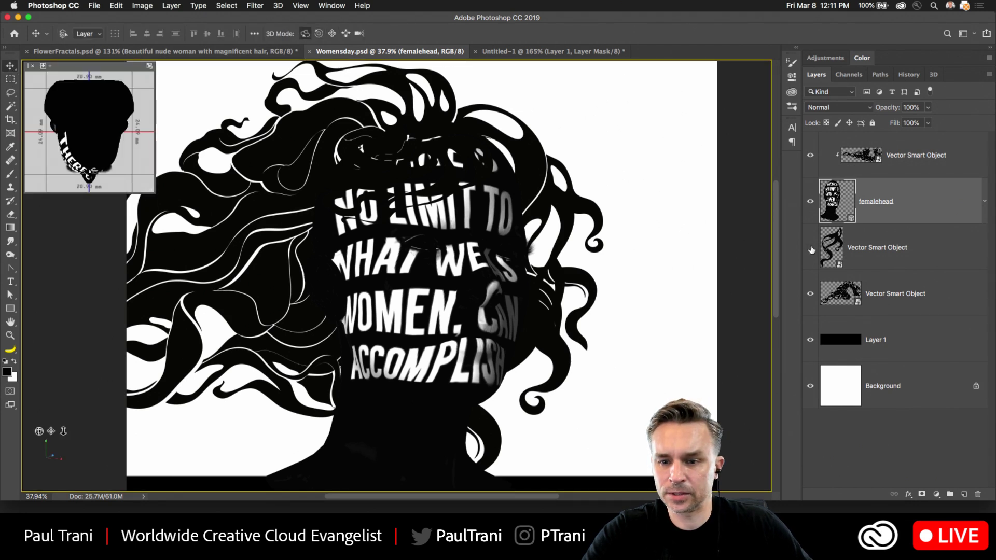
left_click_drag(811, 248, 810, 306)
left_click(811, 160)
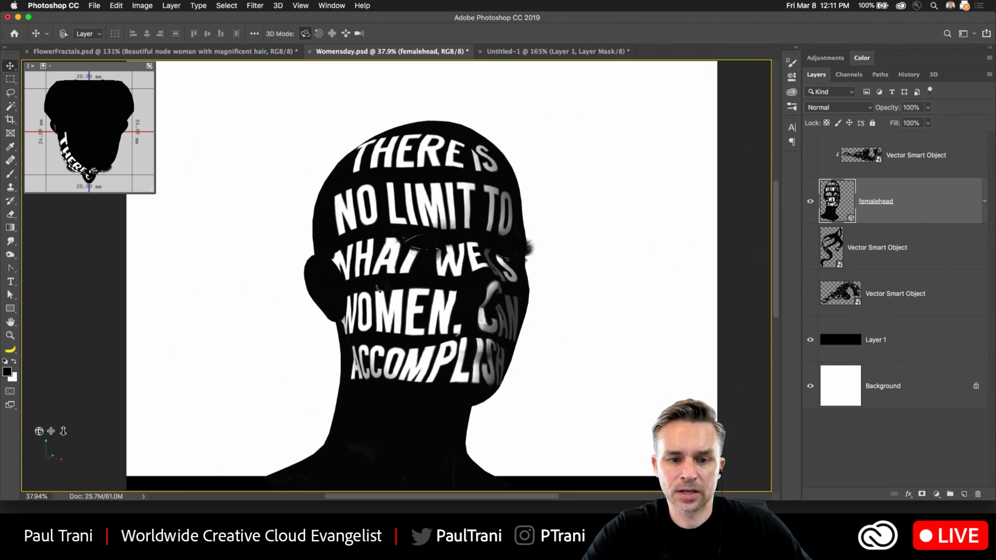
Orbit the 3D head to examine how the lettering wraps around the face, undoing the first rotation before turning it slightly
mouse_move(378, 289)
left_mouse_down()
mouse_move(282, 247)
mouse_move(309, 67)
mouse_move(415, 303)
mouse_move(375, 286)
left_mouse_up()
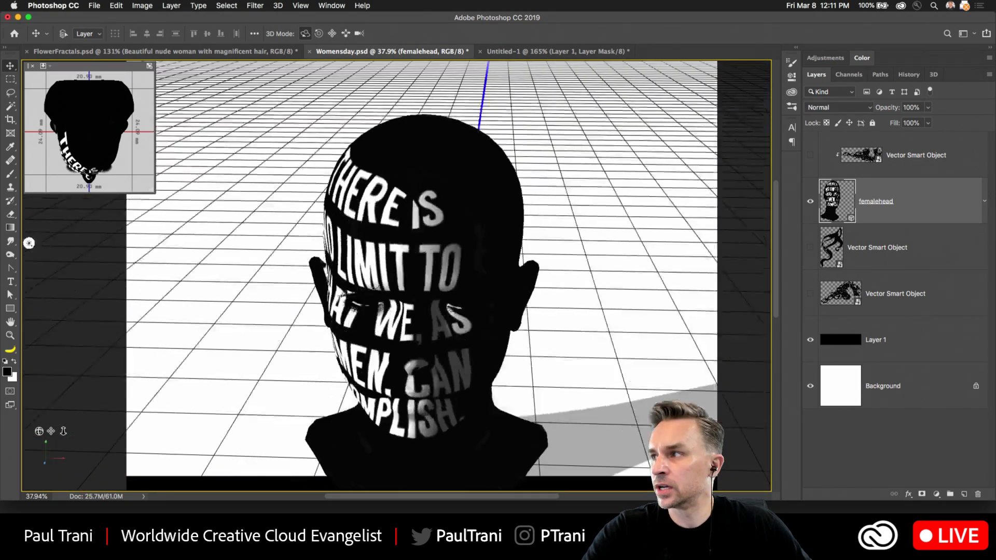
left_click_drag(29, 243, 409, 277)
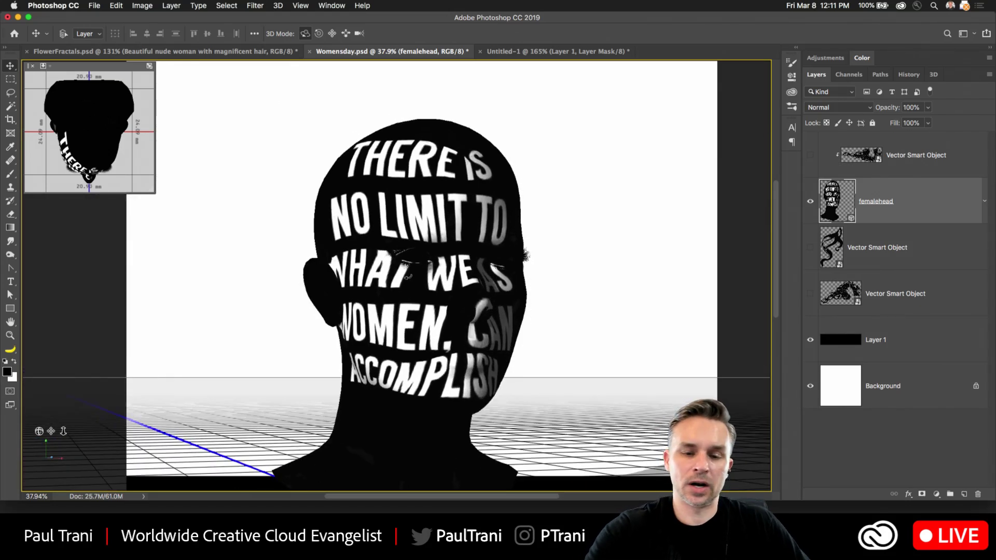
key("super+z")
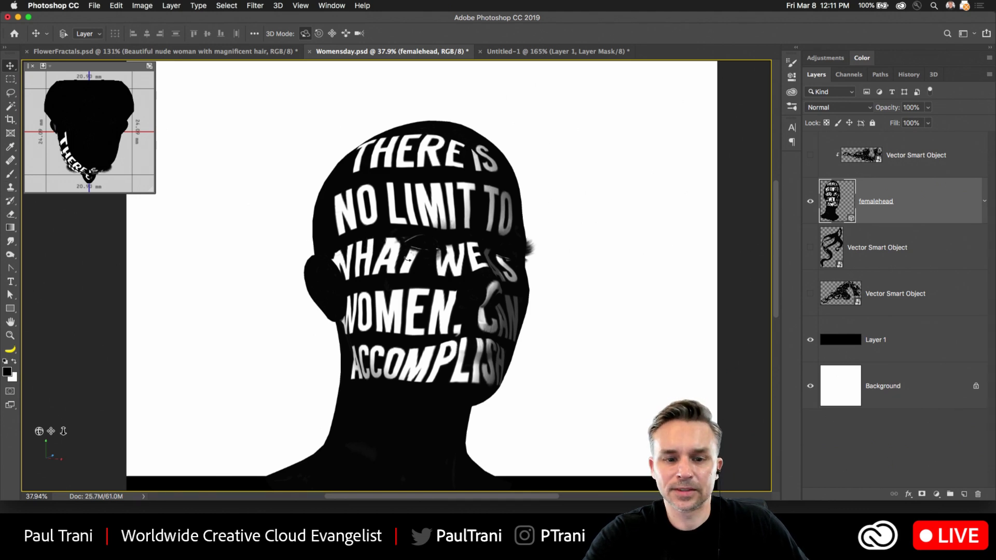
left_click_drag(407, 253, 376, 245)
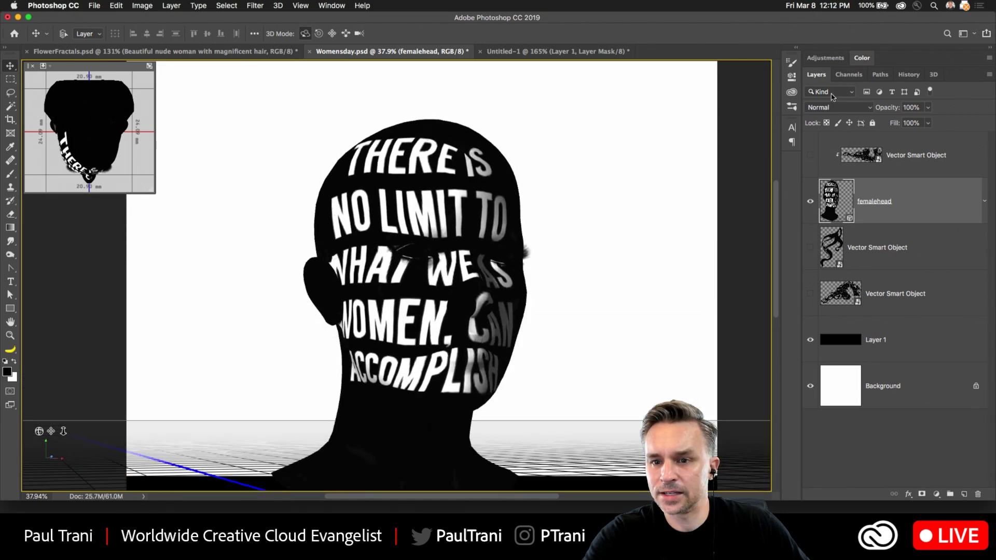
Open the diffuse texture of the default mesh's PackedMaterial0 for editing
left_click(933, 75)
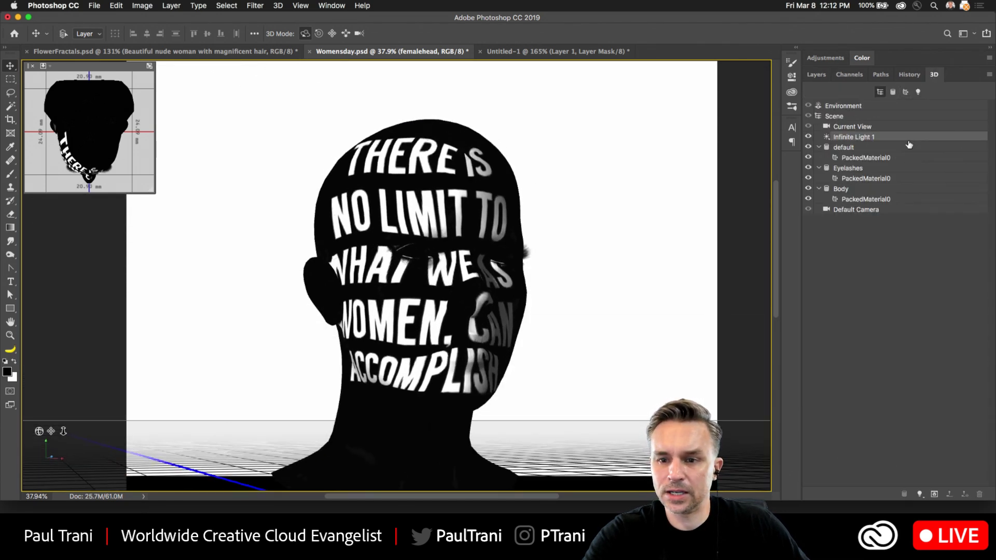
left_click(897, 161)
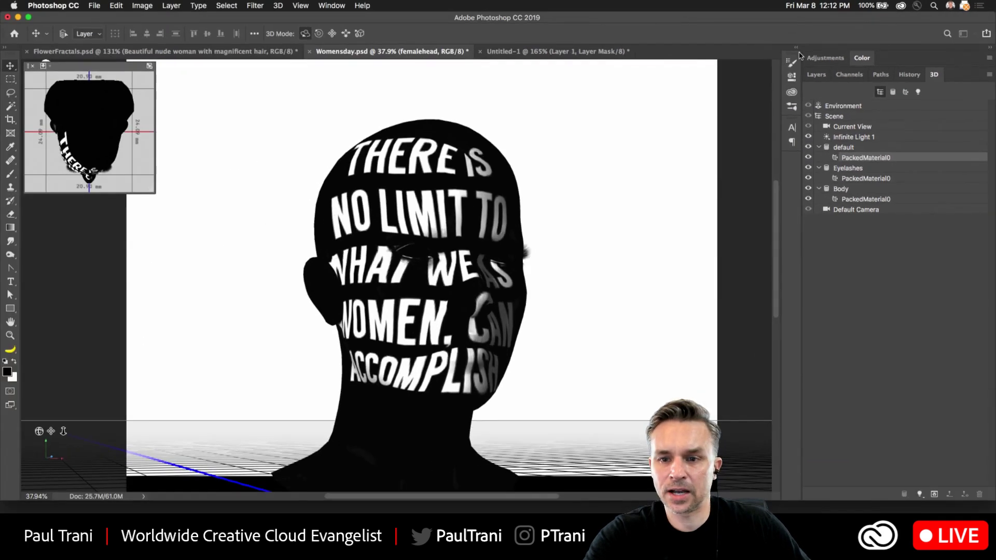
left_click(796, 48)
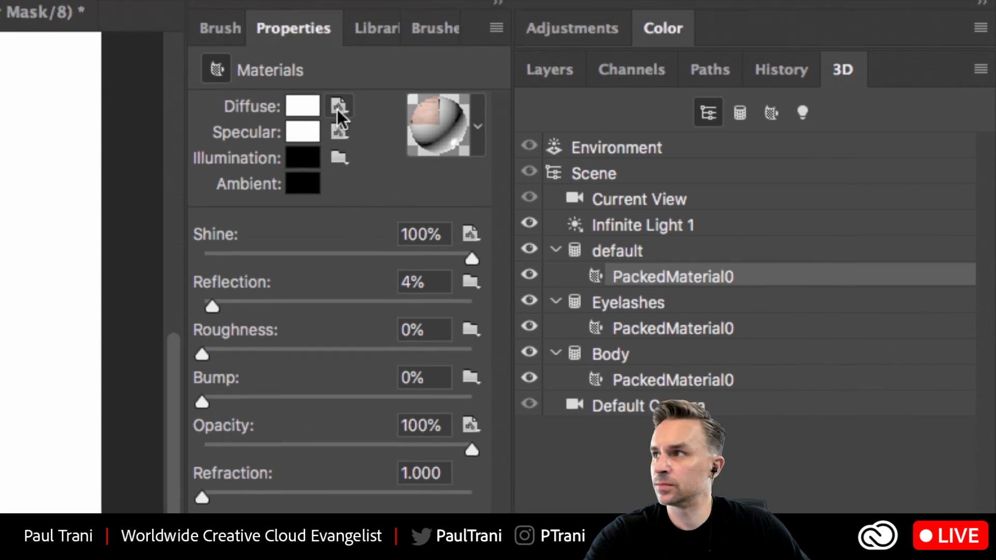
left_click(338, 108)
left_click(340, 100)
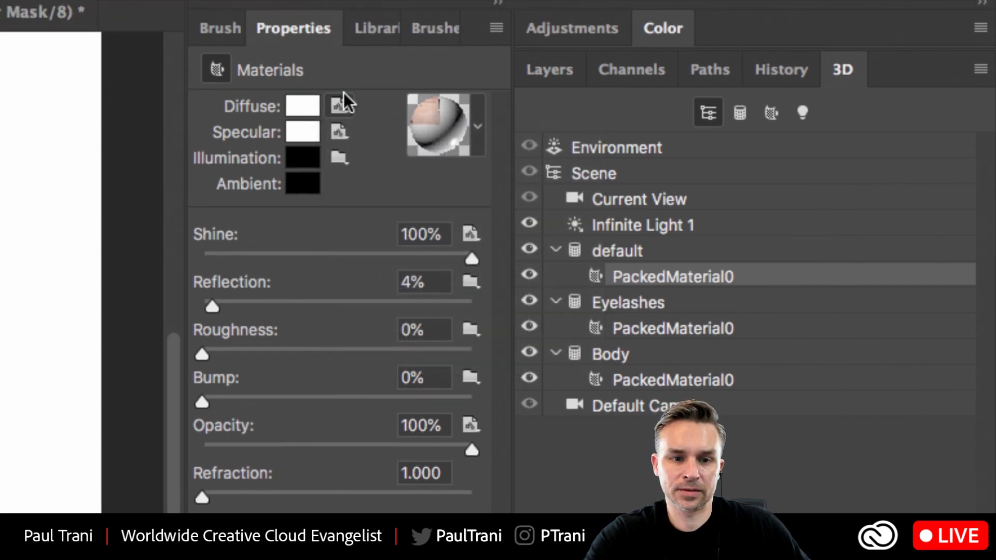
left_click(336, 103)
left_click(335, 107)
left_click(335, 106)
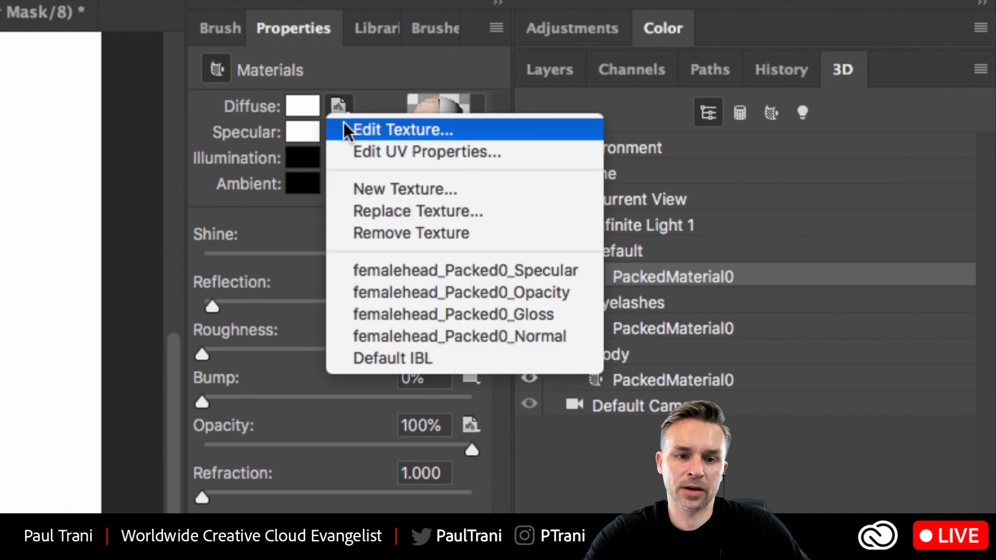
left_click(343, 127)
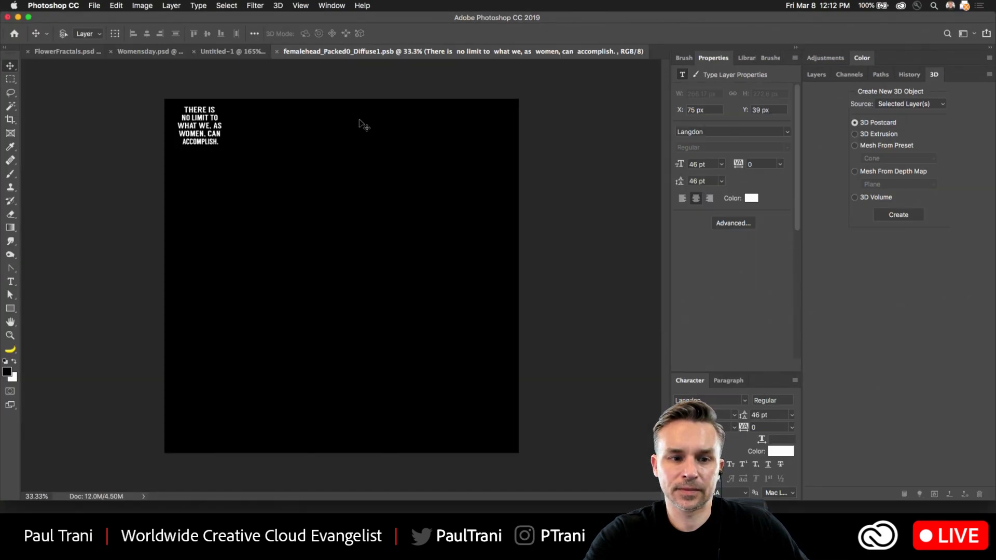
Hide the text layer and black Layer 2 in the texture document to expose the flattened face texture on Layer 1
left_click(816, 74)
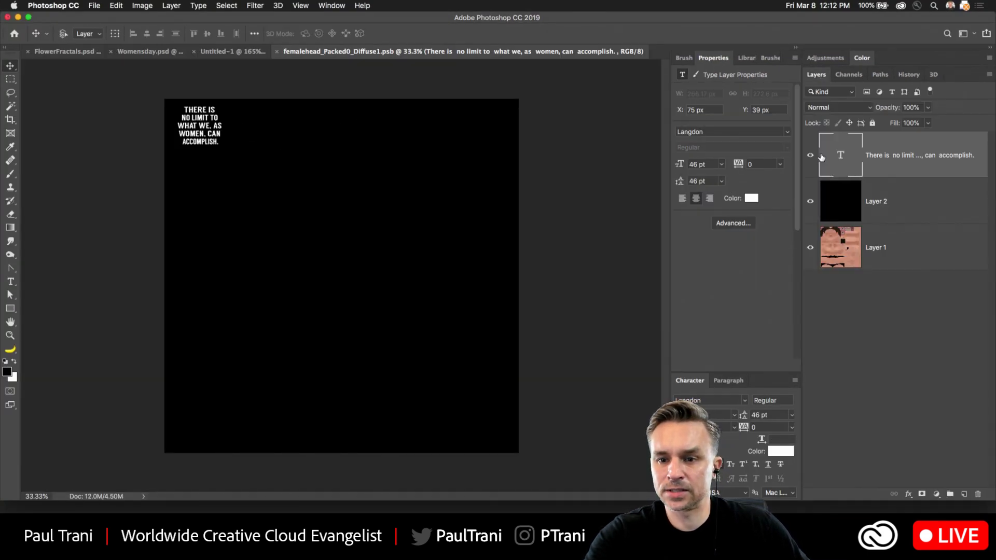
left_click_drag(810, 157, 809, 201)
key("super+plus")
key("super+plus")
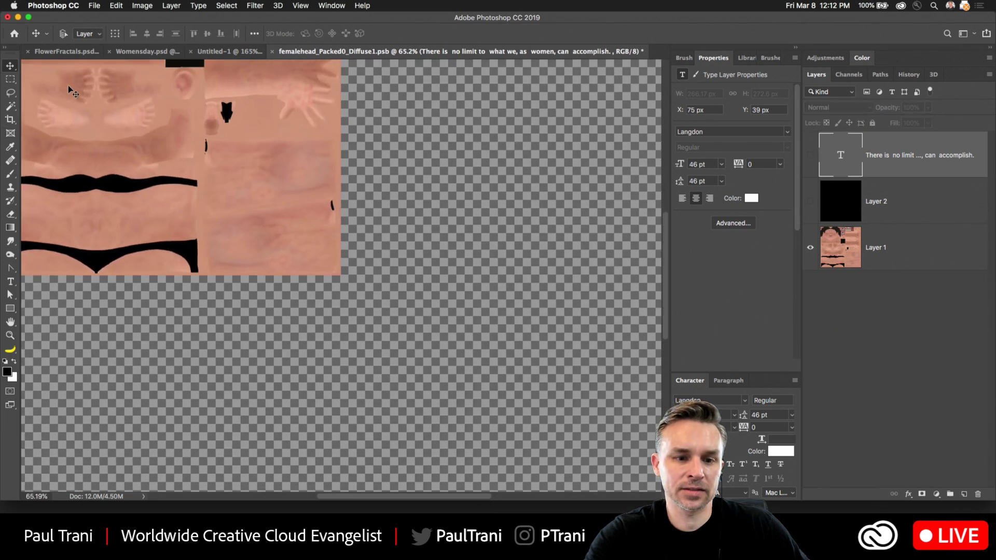
left_click_drag(121, 135, 313, 363)
scroll(140, 204, "up", 5)
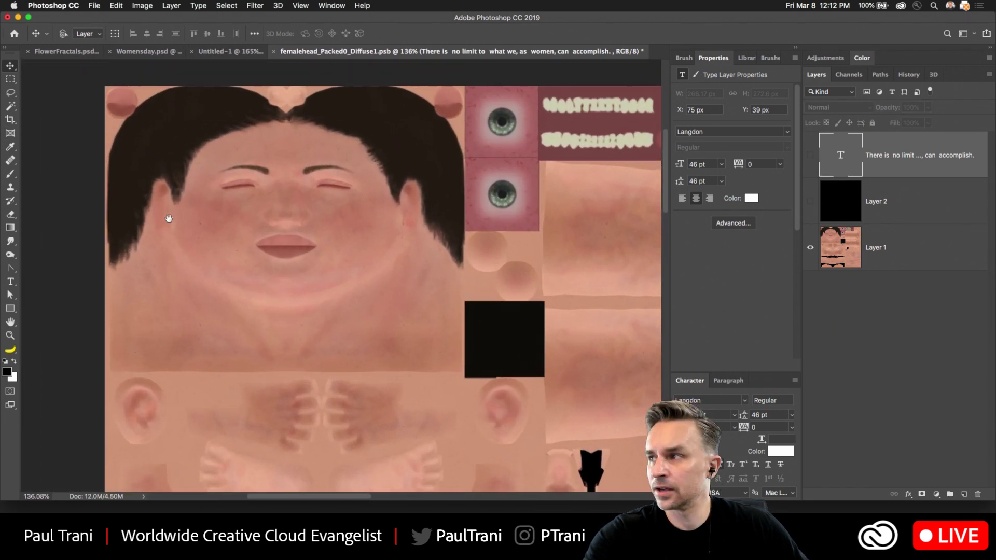
Show the text layer over the skin texture, save, and compare the head in Womensday.psd with the texture document
left_click(810, 156)
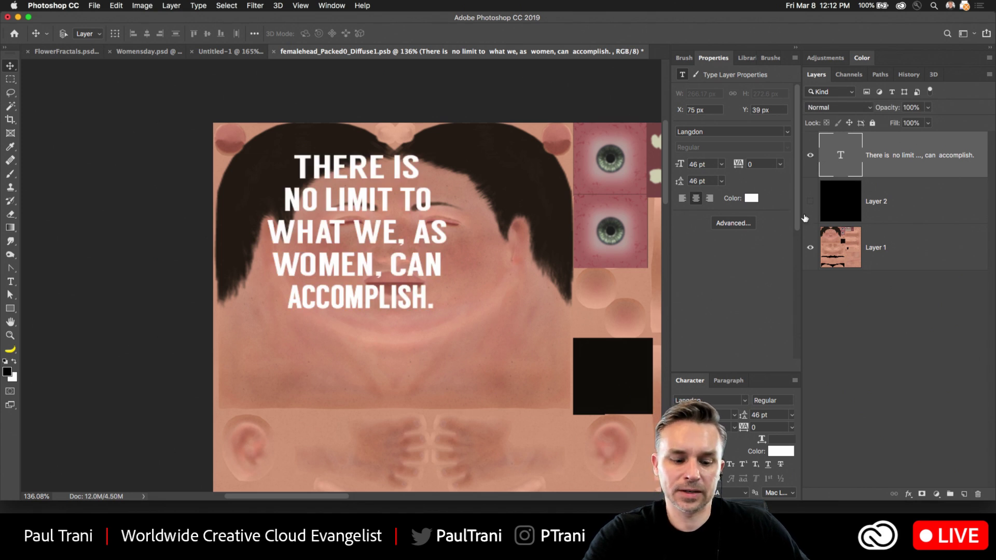
key("super+s")
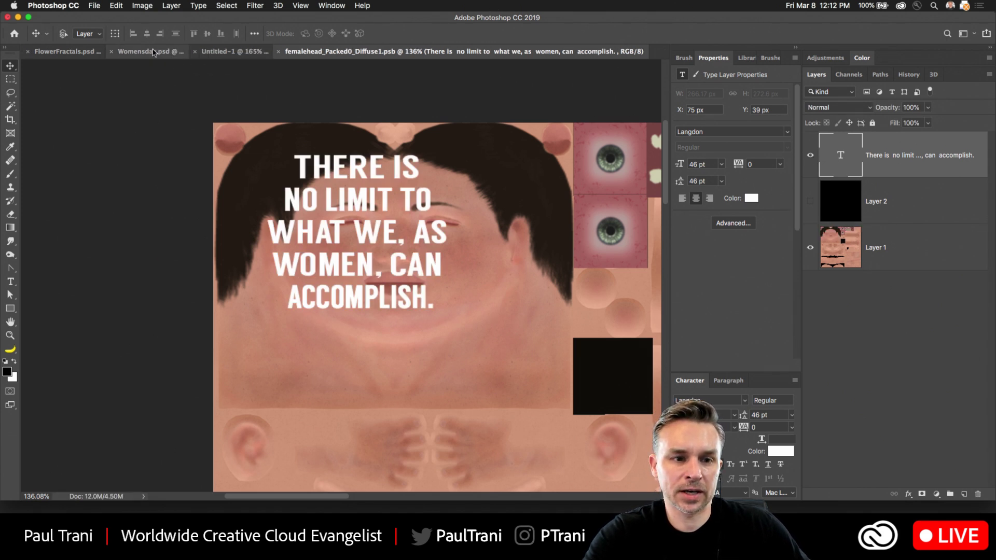
left_click(150, 51)
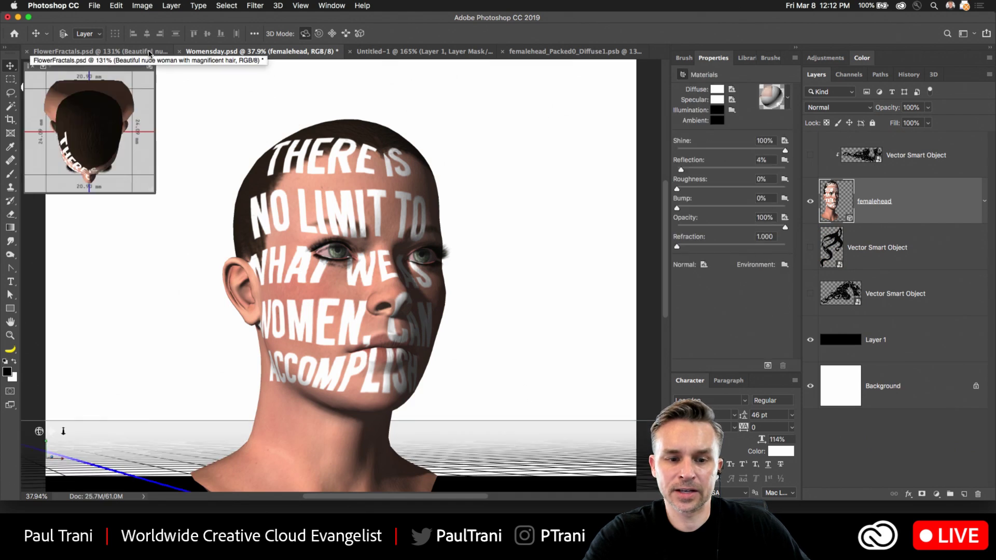
left_click(535, 53)
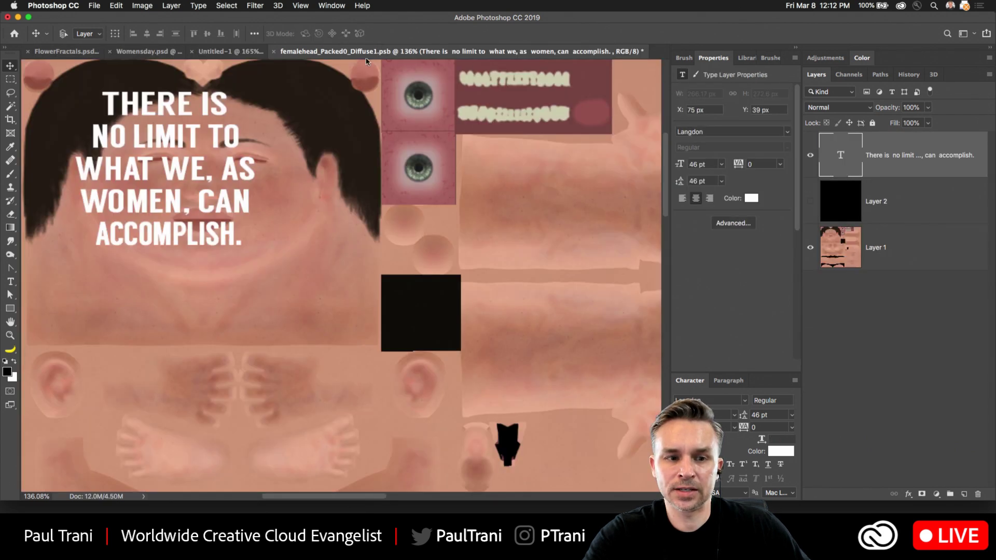
Compare the head in Womensday.psd with the texture document, showing and hiding black Layer 2 behind the lettering
left_click(124, 52)
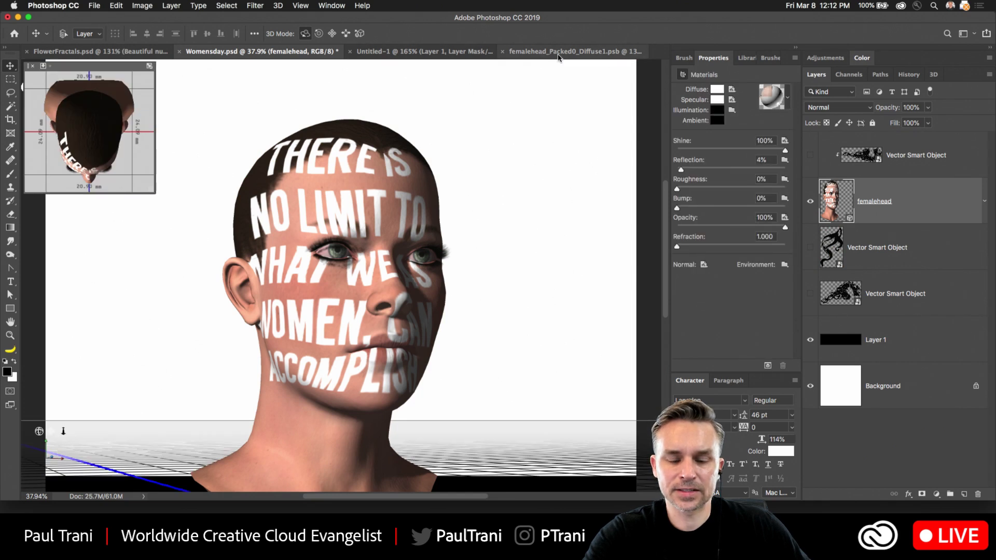
left_click(559, 52)
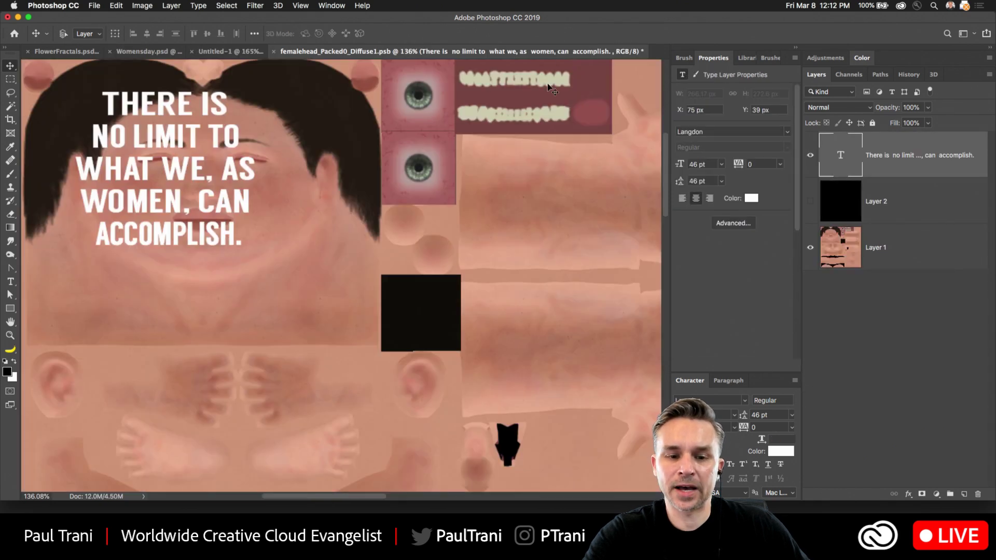
left_click(817, 205)
left_click(810, 202)
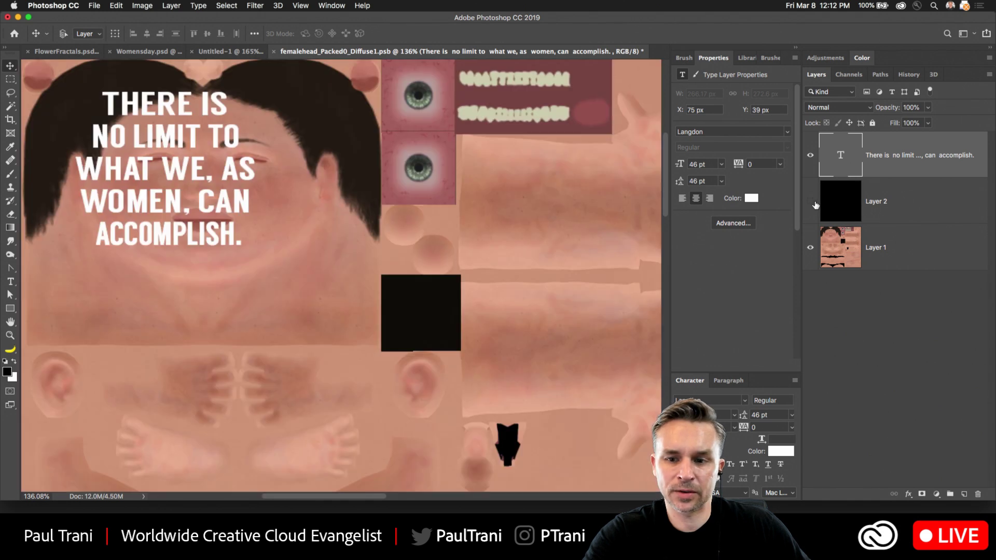
left_click(810, 202)
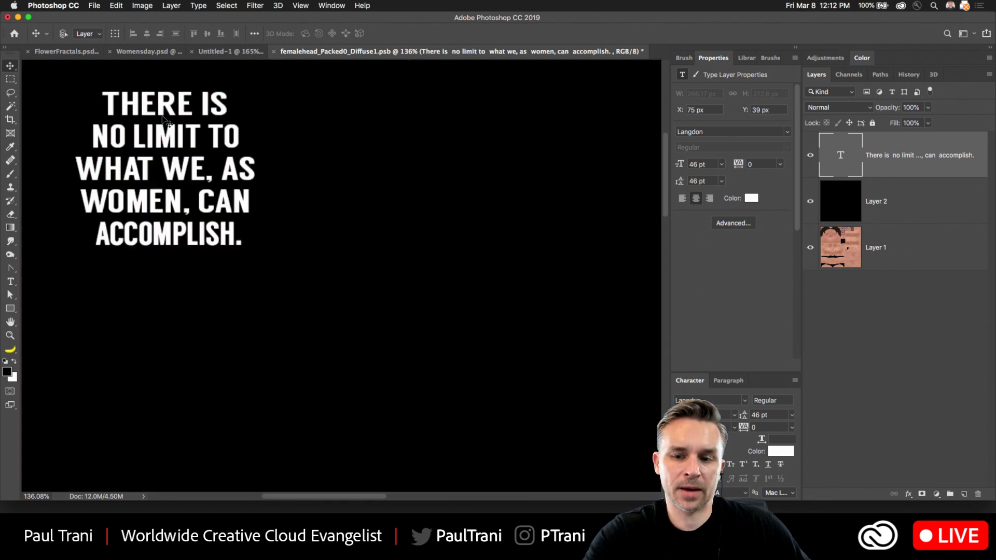
left_click(810, 202)
key("s")
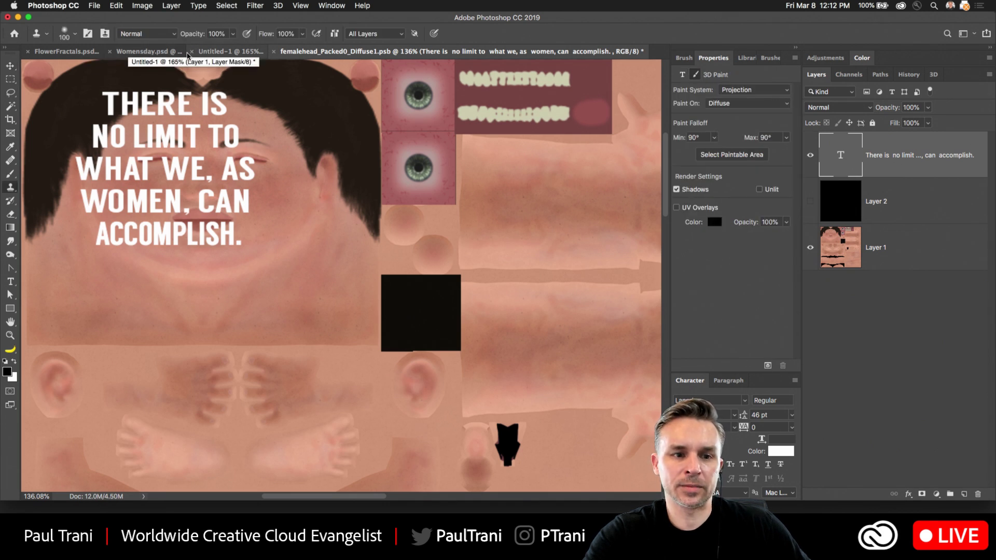
Return to Womensday.psd, open the 3D scene's component list and orbit the Current View of the head slightly
left_click(151, 51)
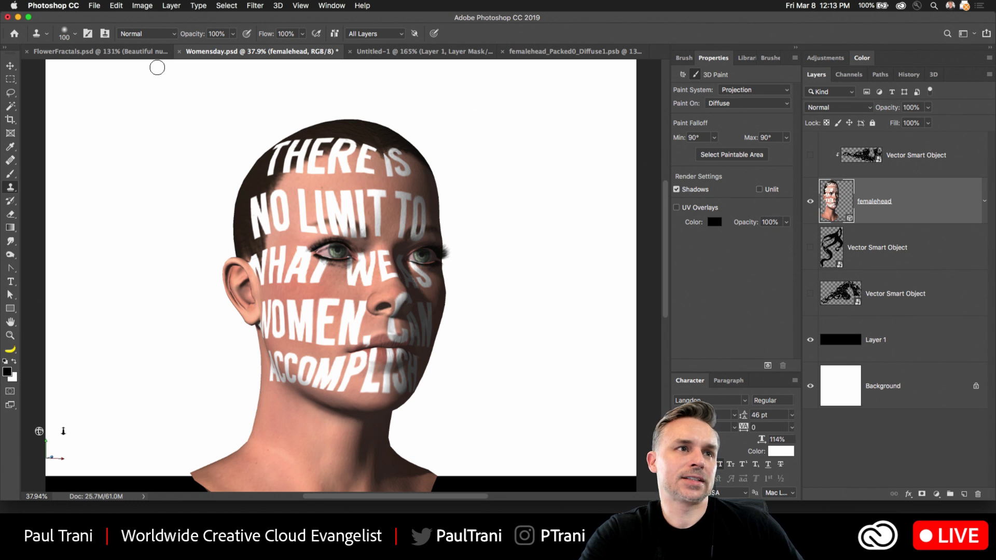
key("v")
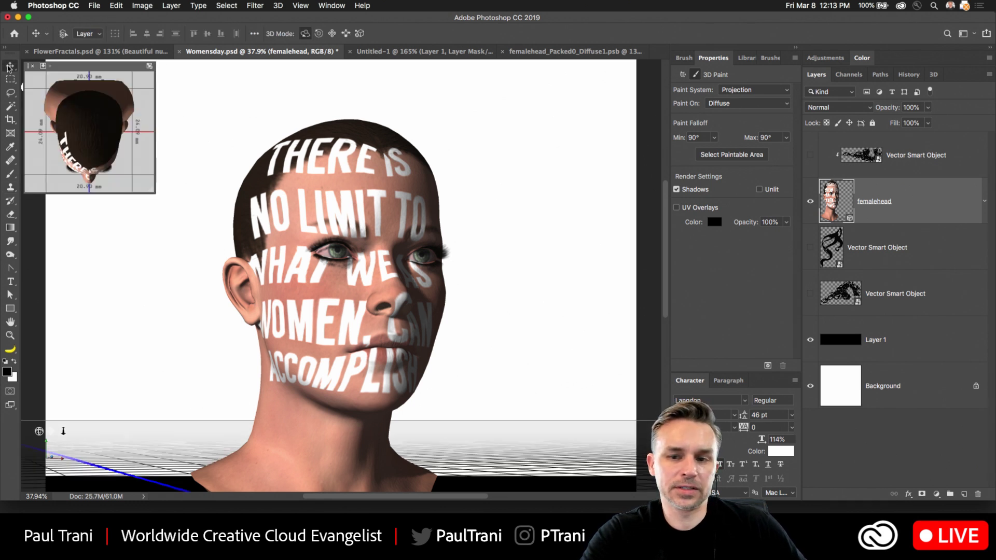
scroll(519, 65, "left", 1)
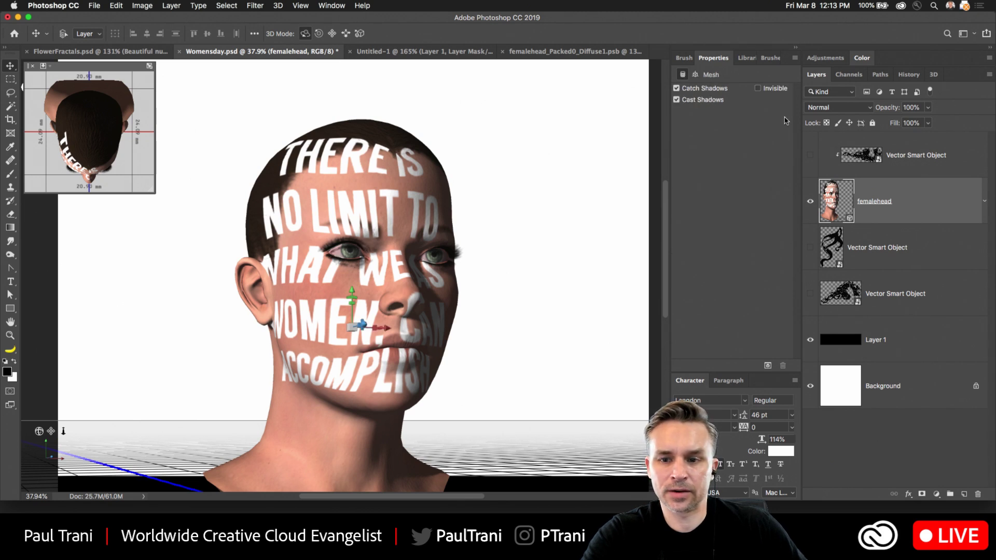
left_click(934, 74)
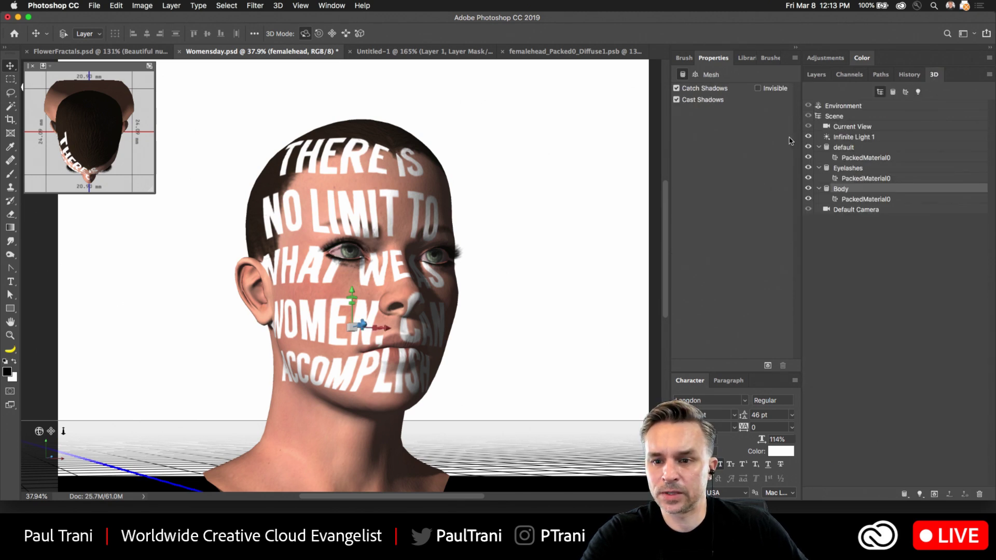
left_click(851, 127)
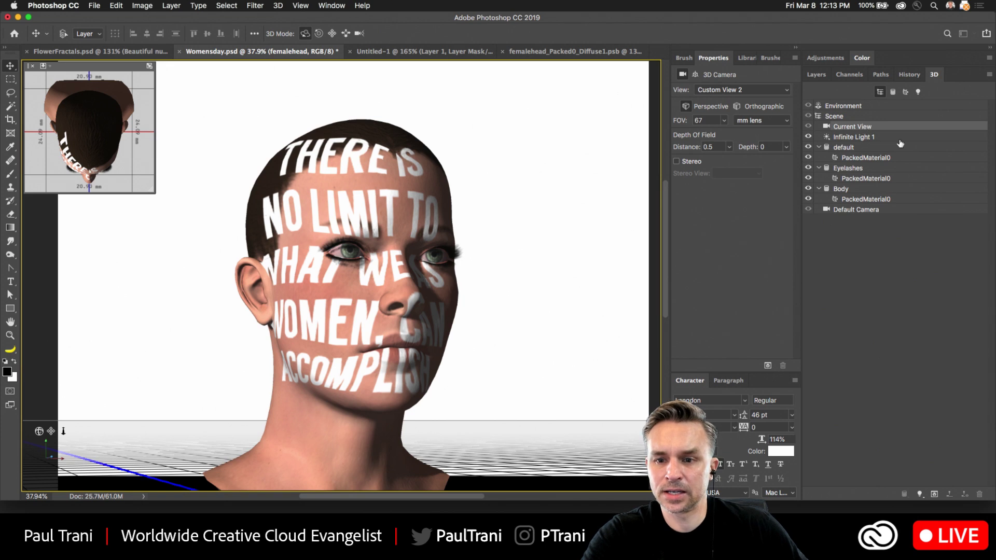
mouse_move(381, 274)
left_mouse_down()
mouse_move(384, 260)
mouse_move(378, 295)
mouse_move(383, 257)
left_mouse_up()
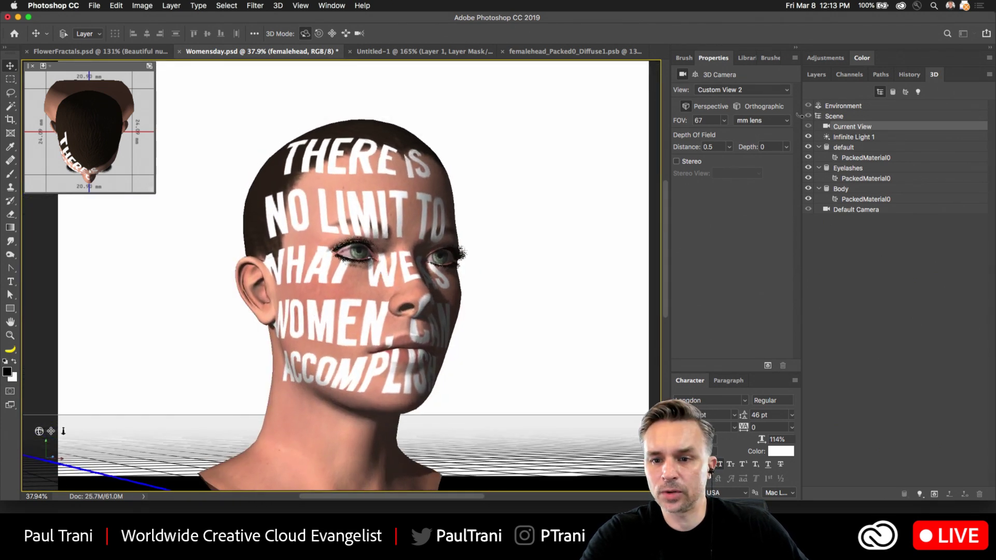
Preview the whole 3D scene with the Default and Hidden Wireframe render presets
left_click(854, 118)
left_click(749, 90)
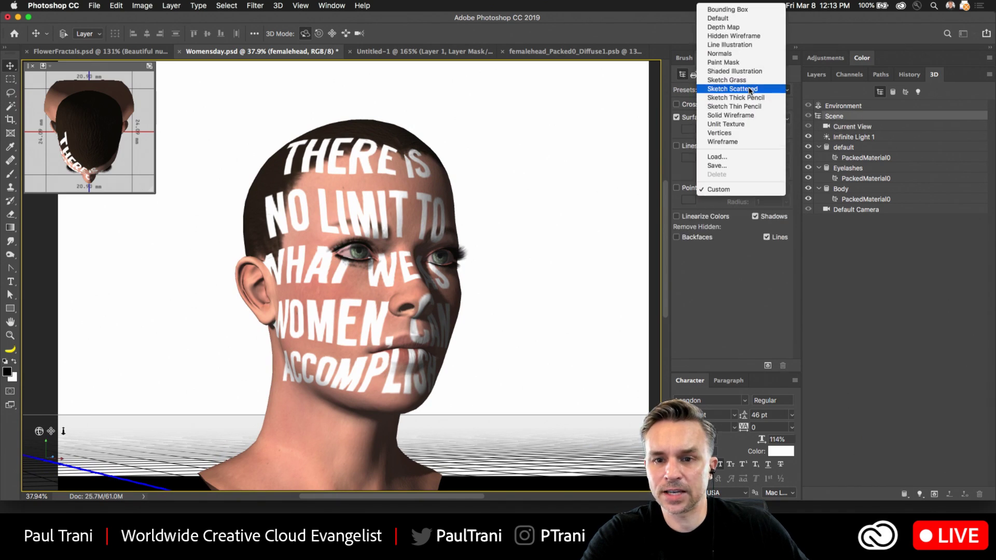
left_click(746, 18)
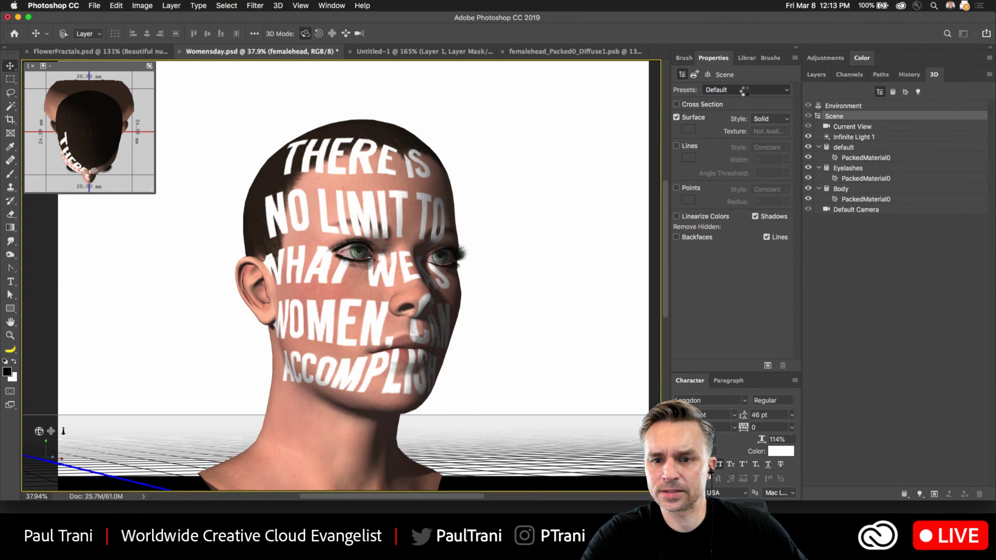
left_click(744, 92)
left_click(747, 105)
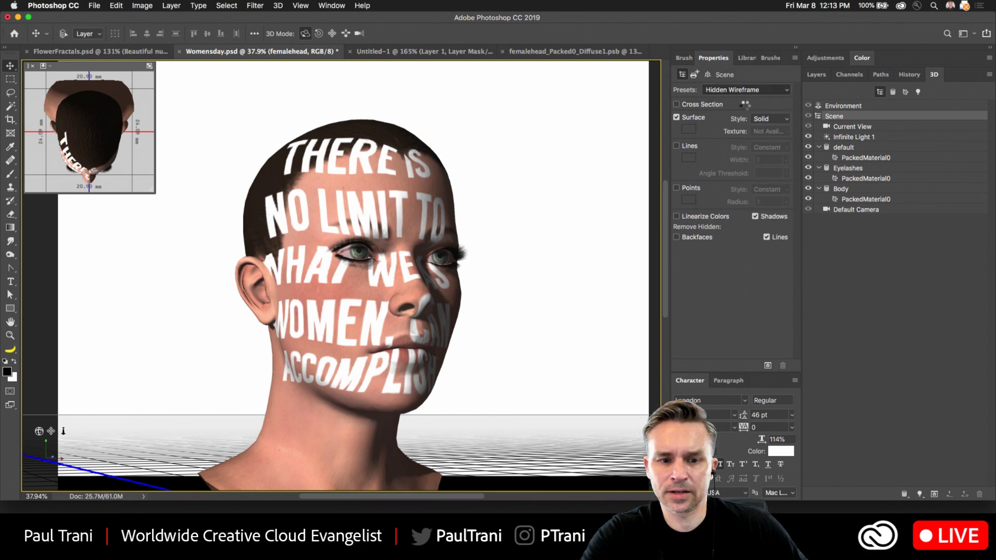
Try the Unlit Texture and Solid Wireframe presets on the scene, then set its render preset to Default
left_click(744, 91)
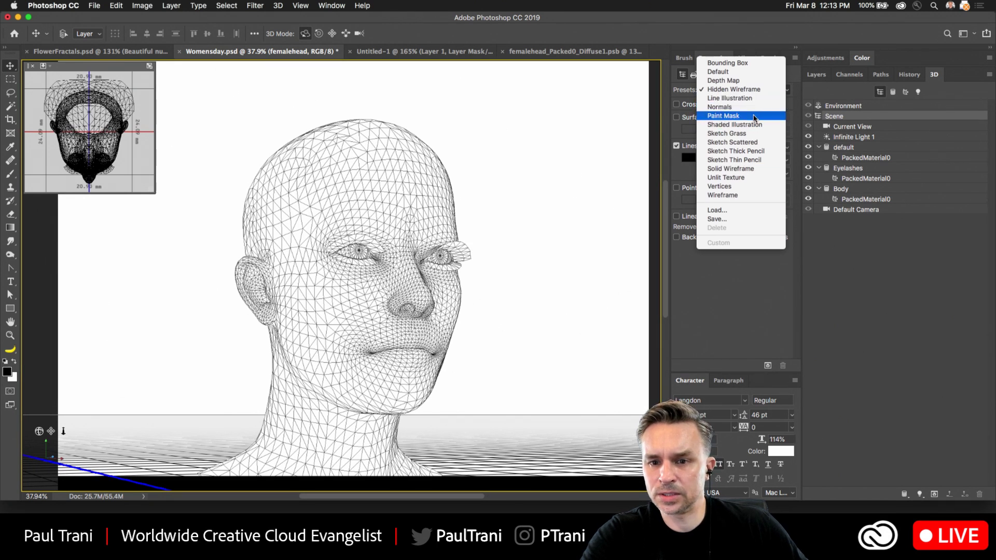
left_click(758, 180)
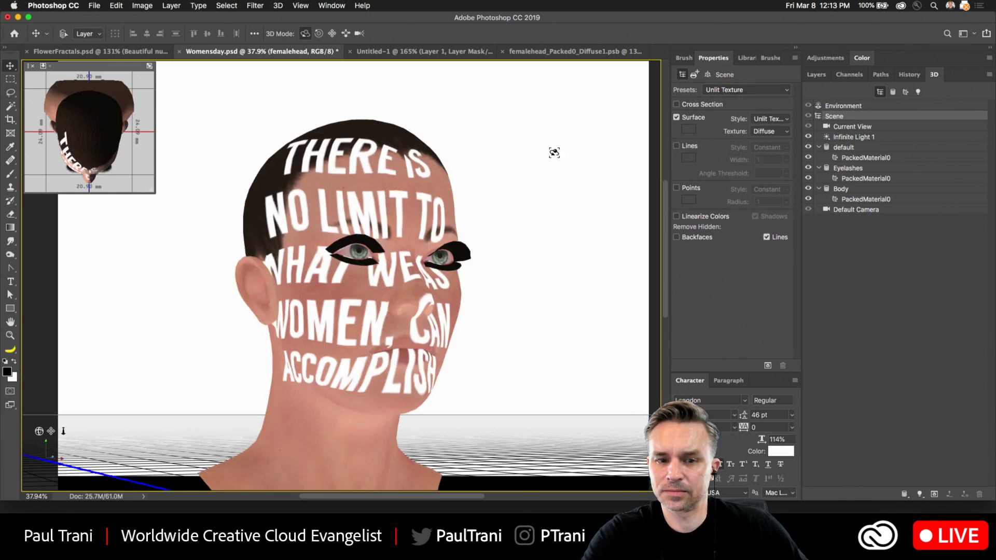
left_click(749, 97)
left_click(752, 86)
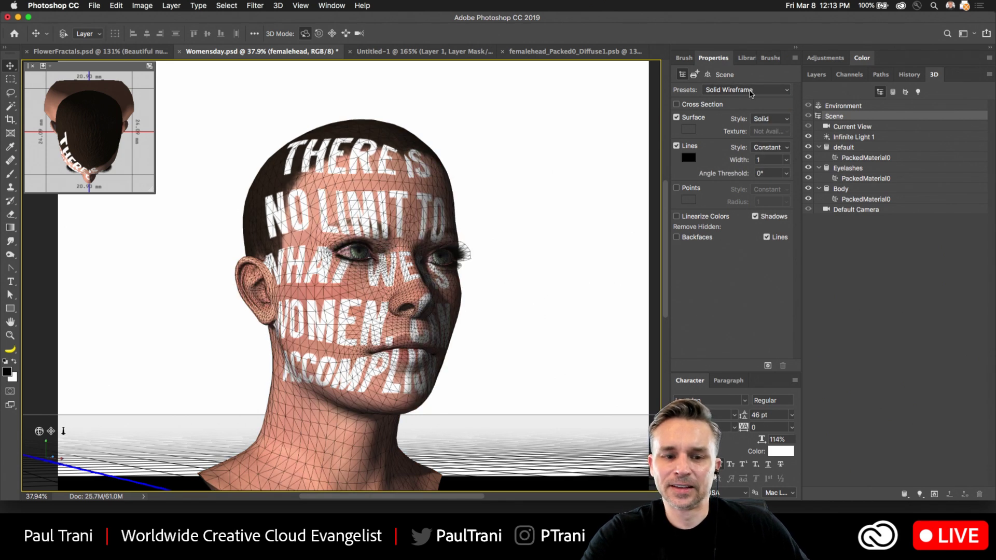
left_click(745, 96)
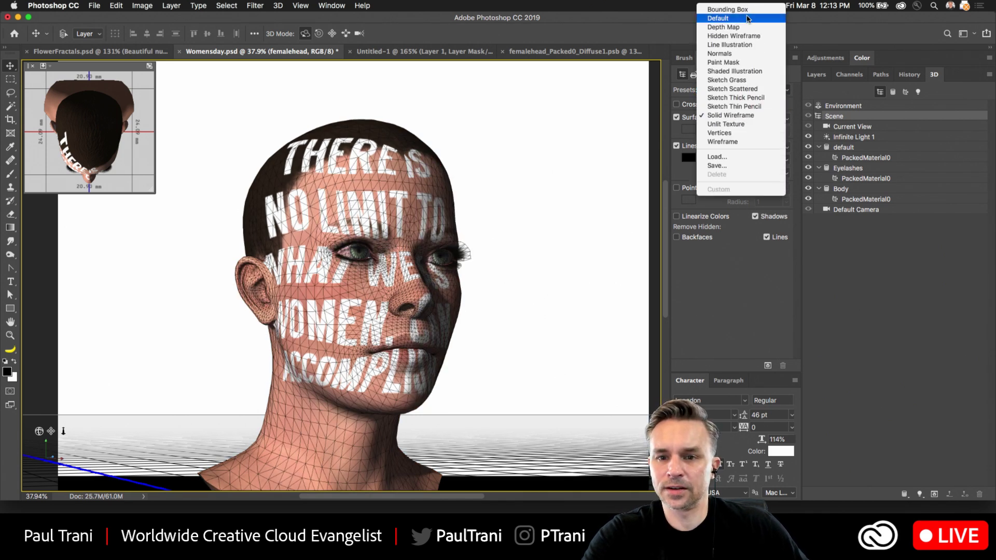
left_click(747, 19)
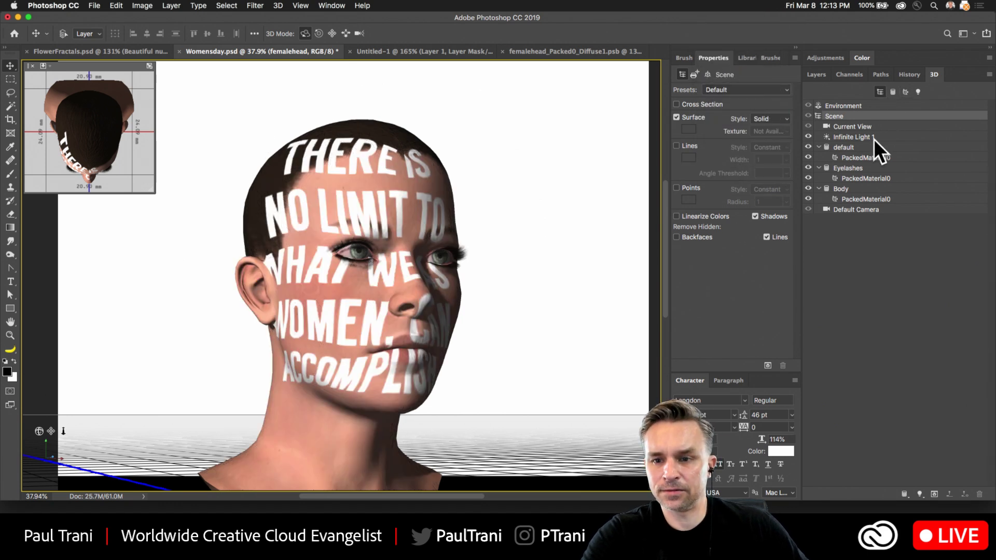
Re-aim Infinite Light 1 so it lights the front of the face and leaves the ear side in shadow, and inspect the lettering up close
left_click(846, 138)
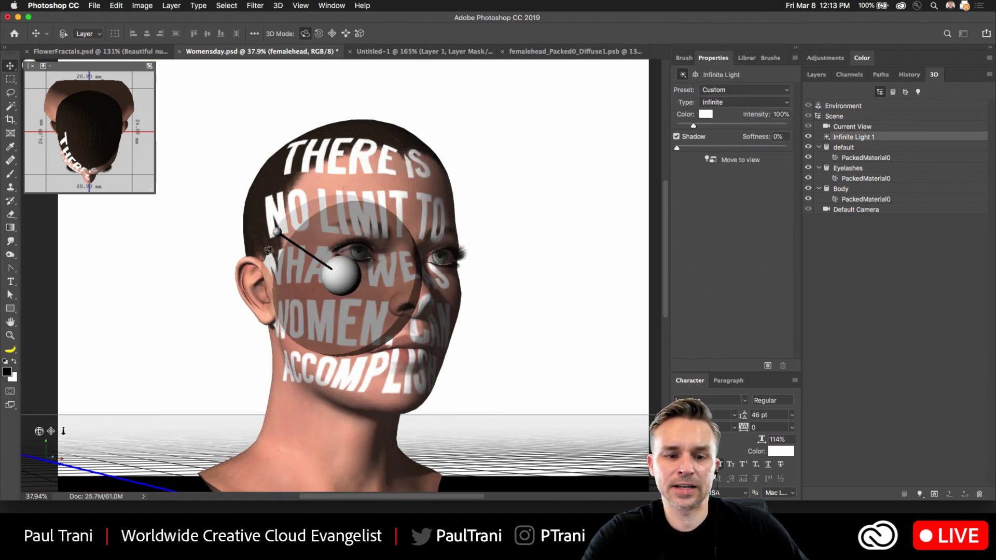
mouse_move(269, 249)
left_mouse_down()
mouse_move(371, 155)
mouse_move(406, 253)
mouse_move(431, 172)
mouse_move(526, 202)
mouse_move(294, 293)
left_mouse_up()
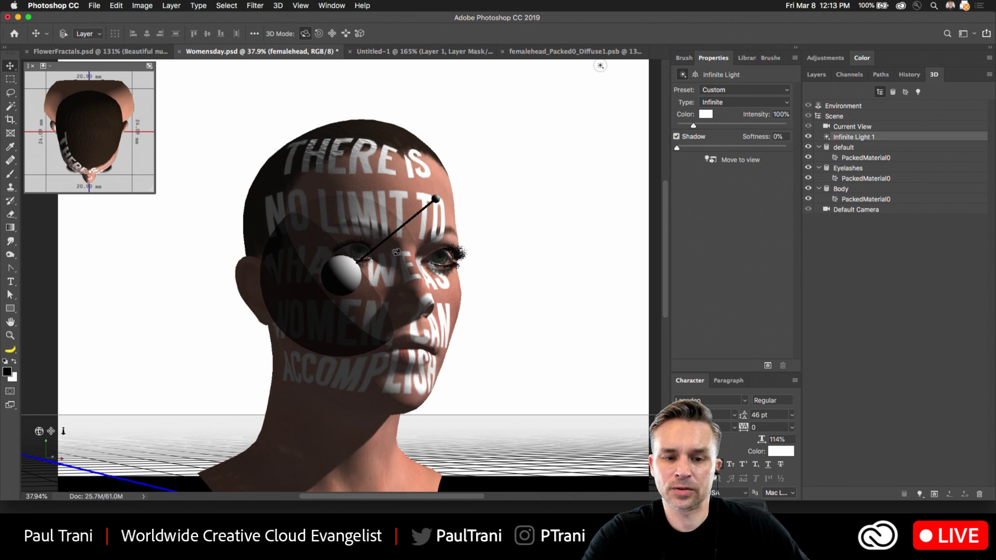
right_click(365, 262)
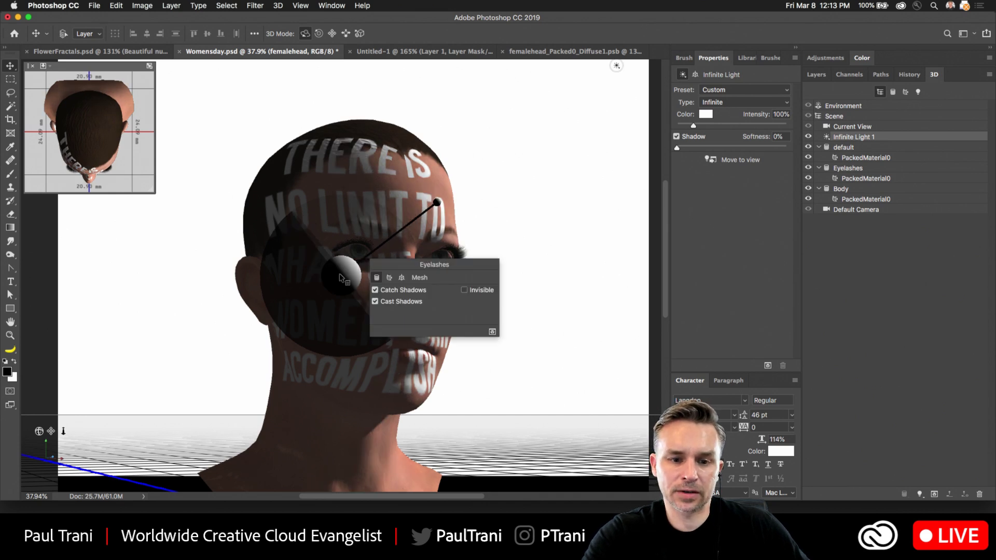
left_click(341, 276)
left_click(341, 272)
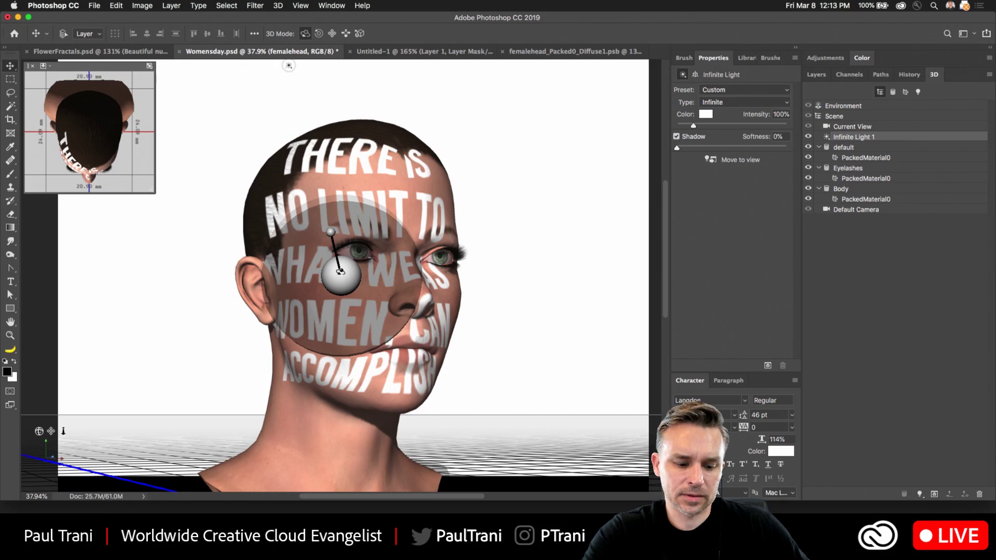
left_click_drag(428, 257, 469, 241)
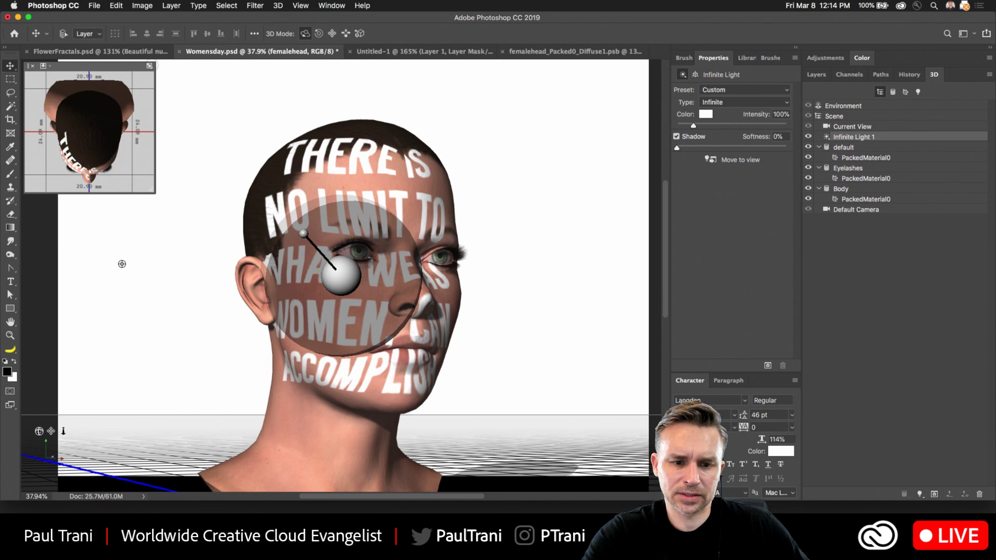
left_click_drag(327, 276, 553, 241)
left_click(10, 79)
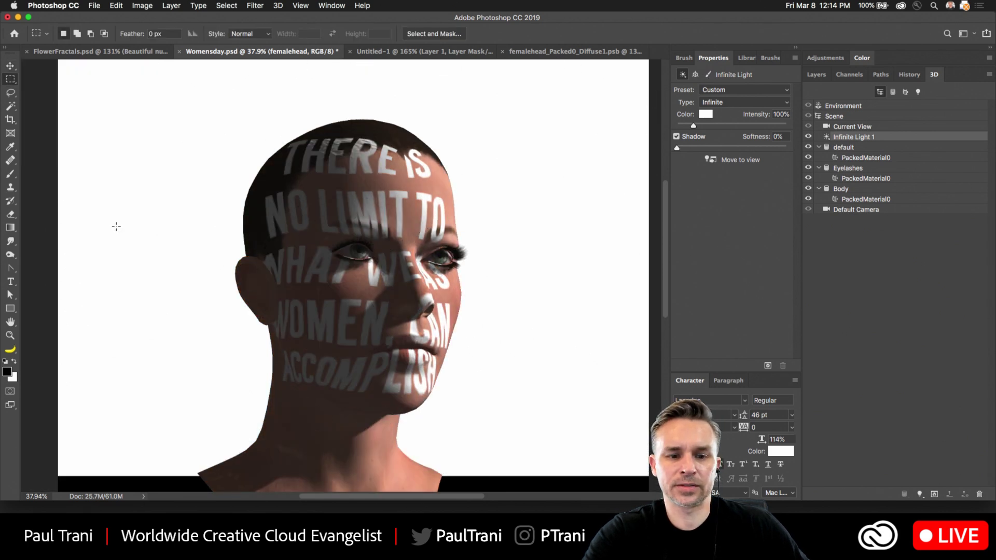
scroll(251, 260, "up", 5)
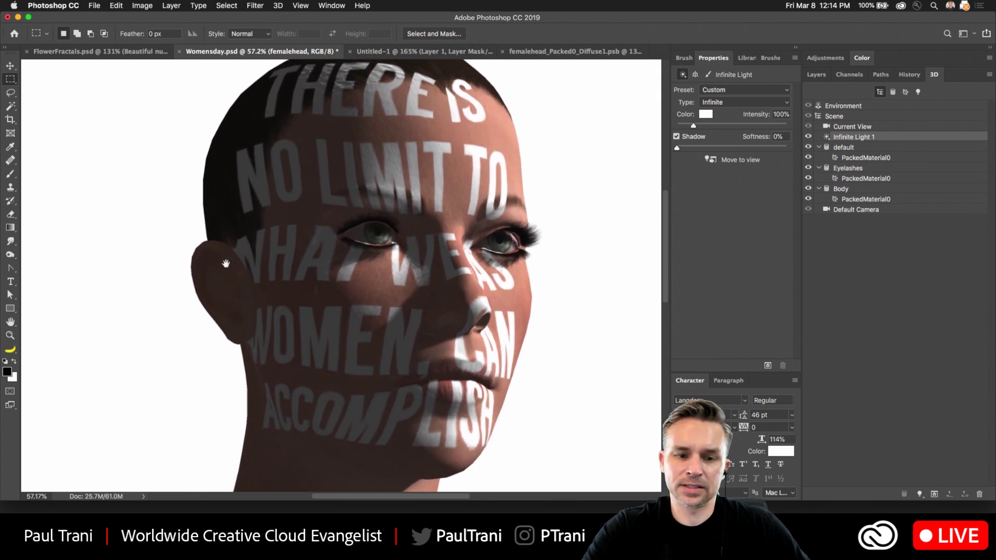
left_click(251, 282)
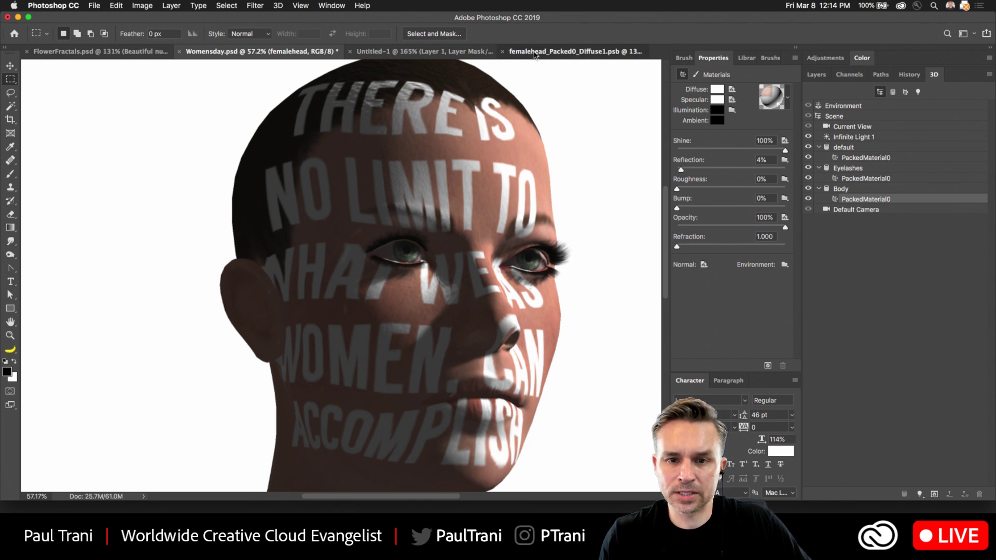
Show black Layer 2 beneath the lettering in femalehead_Packed0_Diffuse1.psb, then close the document and save its changes
left_click(570, 51)
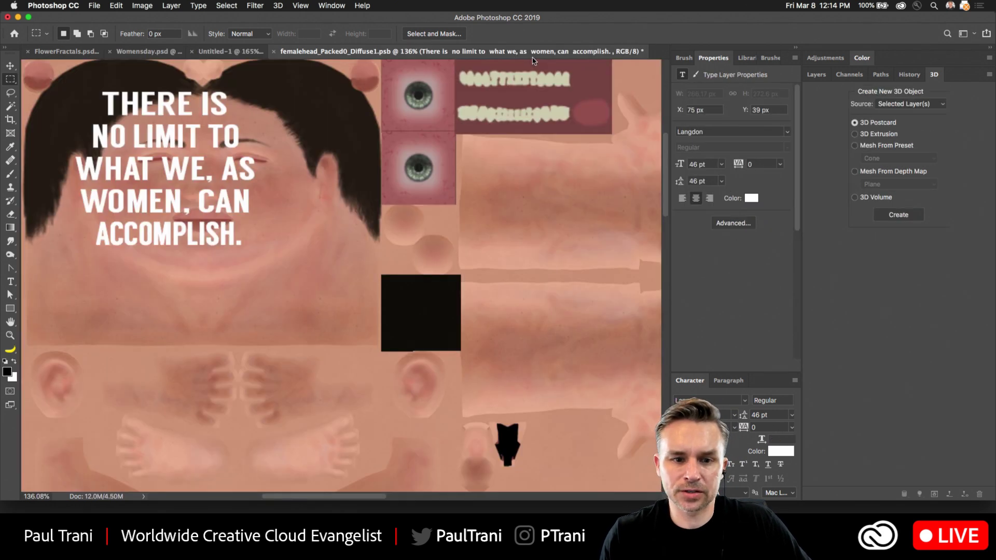
left_click(817, 75)
left_click(810, 204)
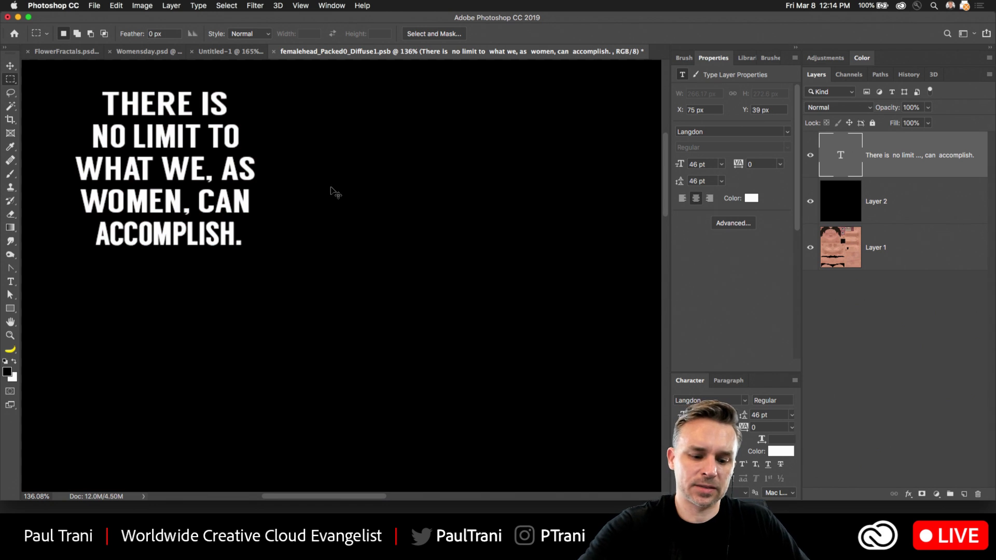
key("s")
key("super+w")
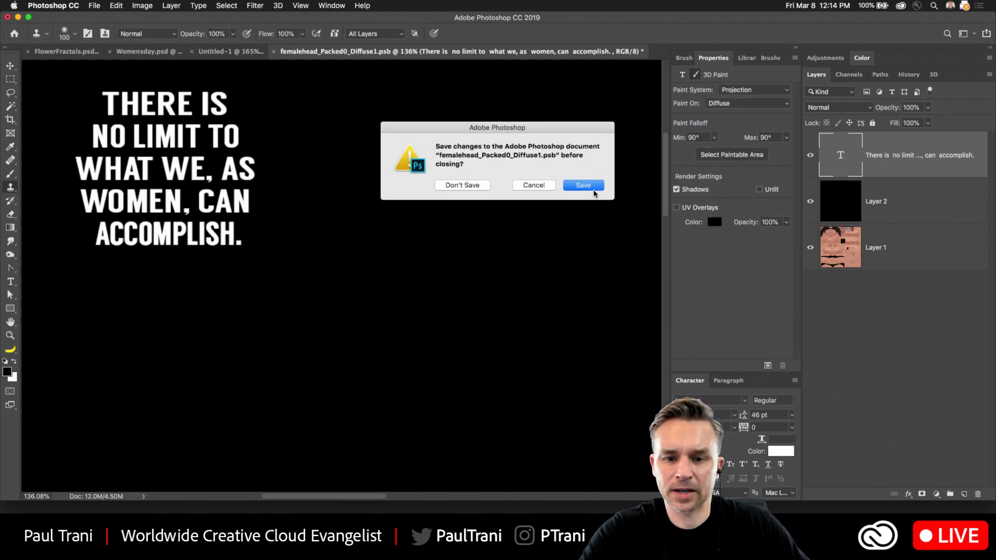
left_click(584, 187)
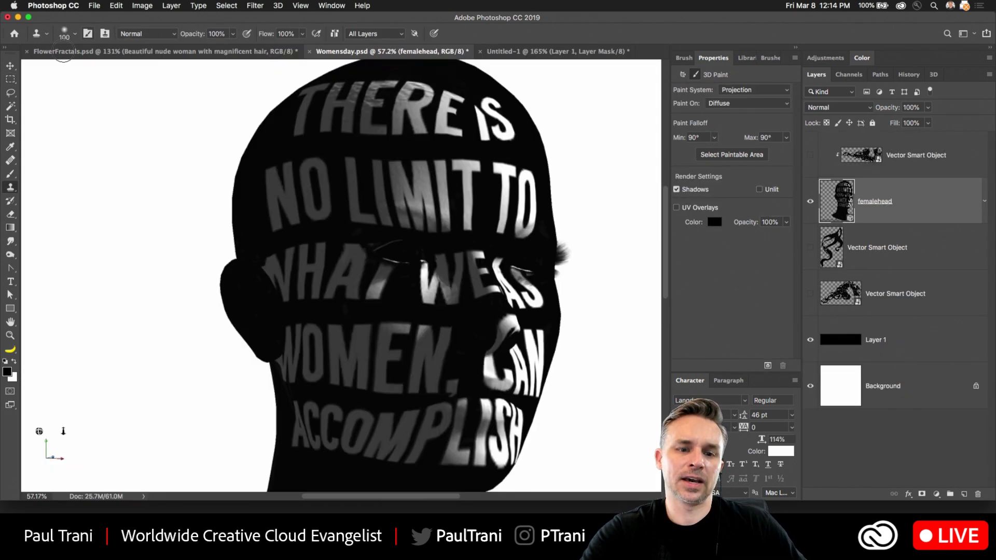
Show the two Vector Smart Object hair layers beneath the femalehead layer, inspect the artwork, and switch to FlowerFractals.psd
key("m")
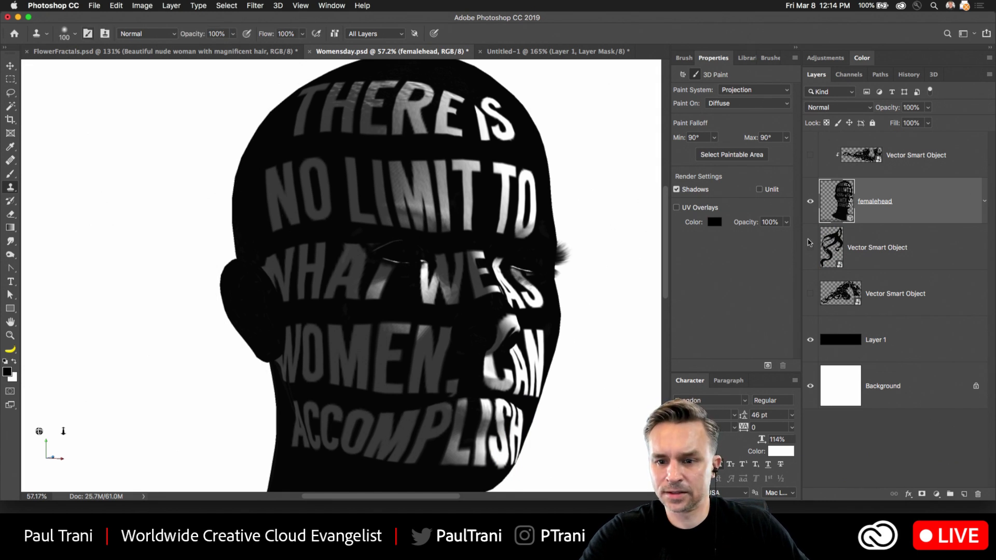
left_click(810, 247)
left_click(810, 292)
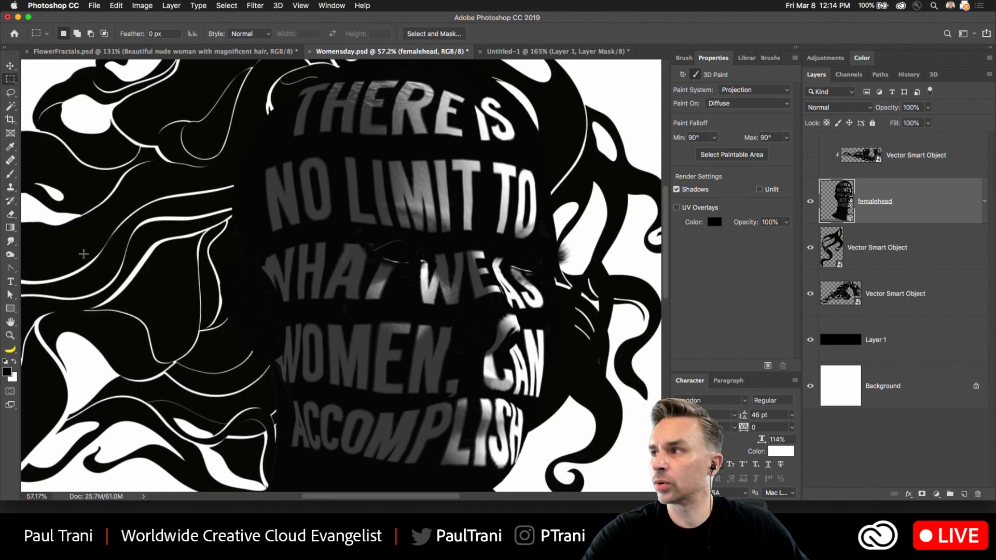
left_click_drag(83, 255, 178, 232)
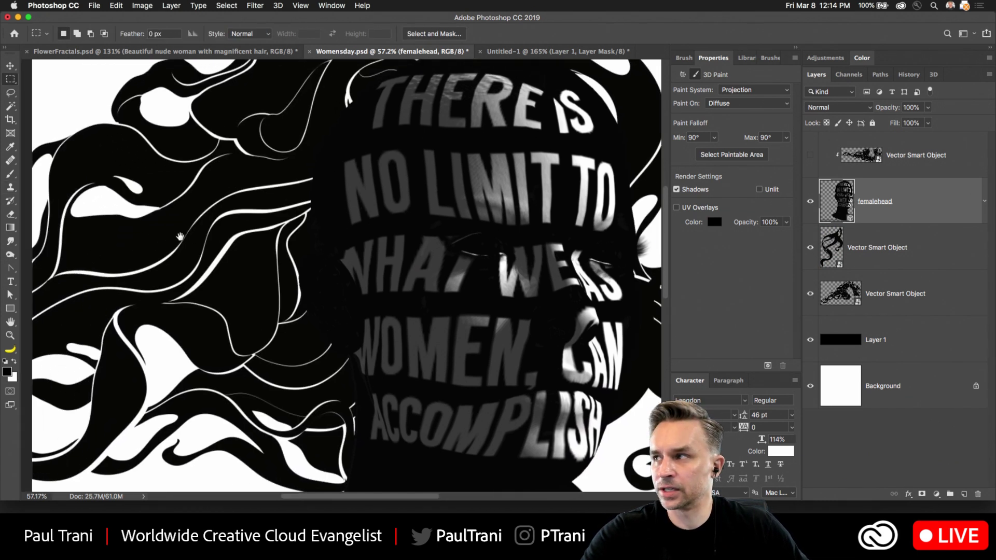
left_click(94, 52)
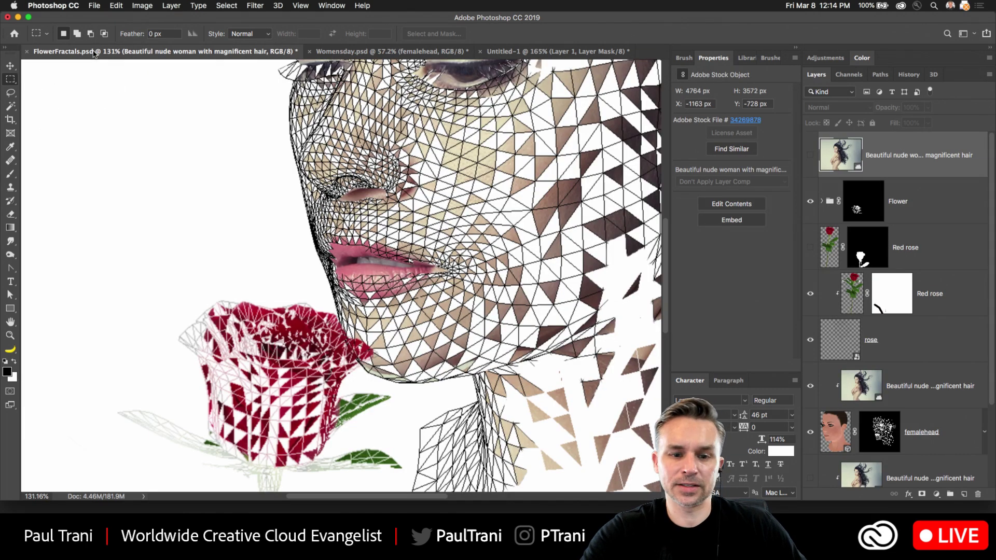
Show the hidden woman photo layer, blended with Lighten and clipped to the lower femalehead wireframe layer
left_click_drag(341, 249, 288, 299)
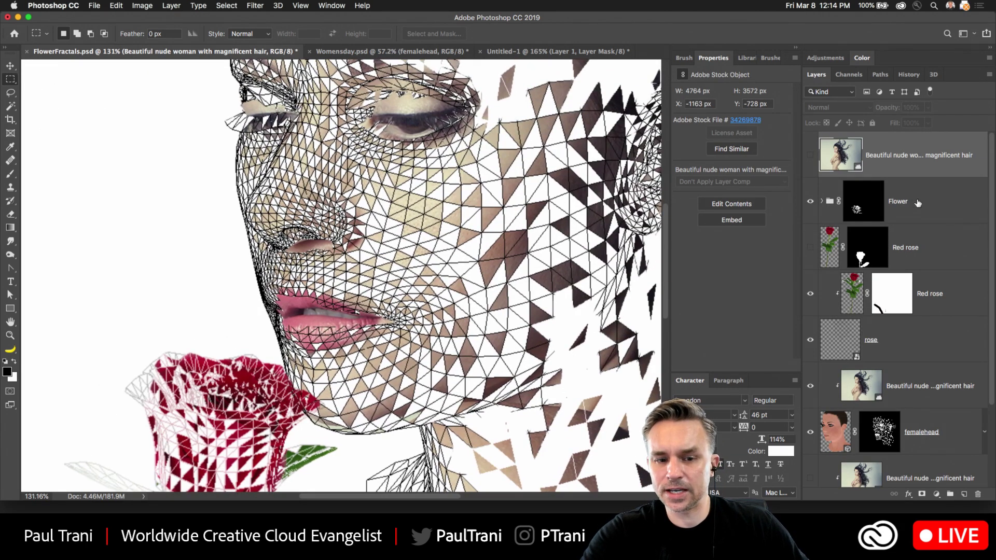
key("super+0")
scroll(925, 388, "down", 2)
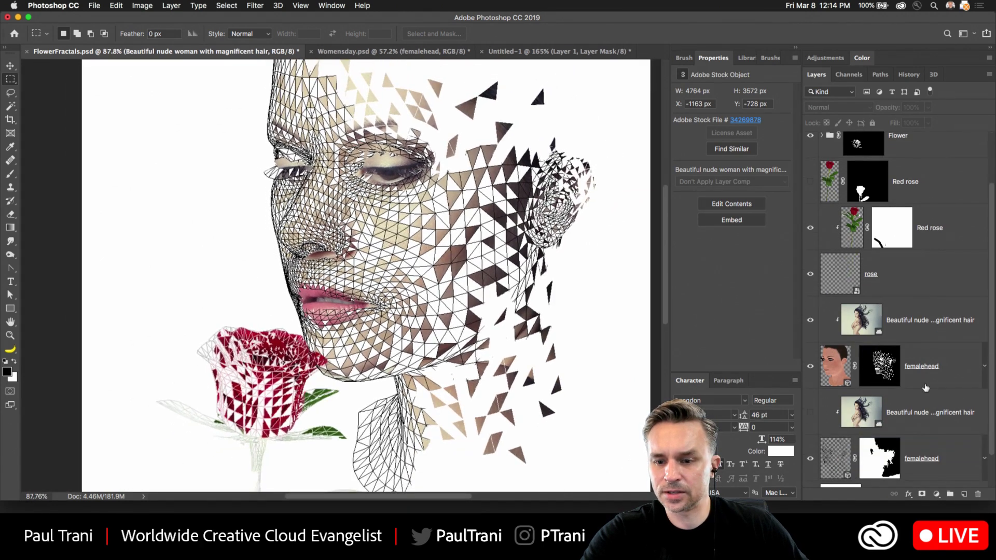
left_click(835, 367)
scroll(825, 373, "down", 1)
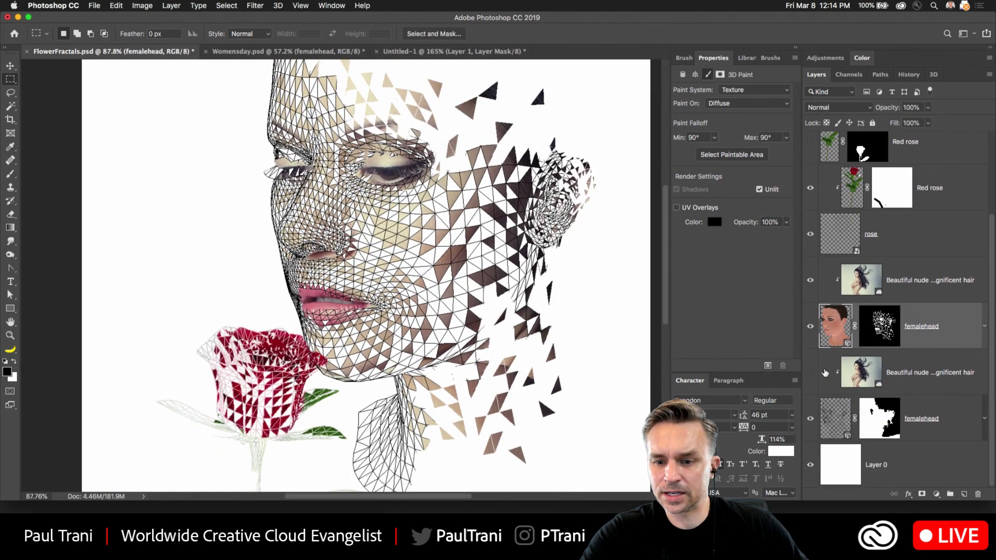
left_click(822, 397)
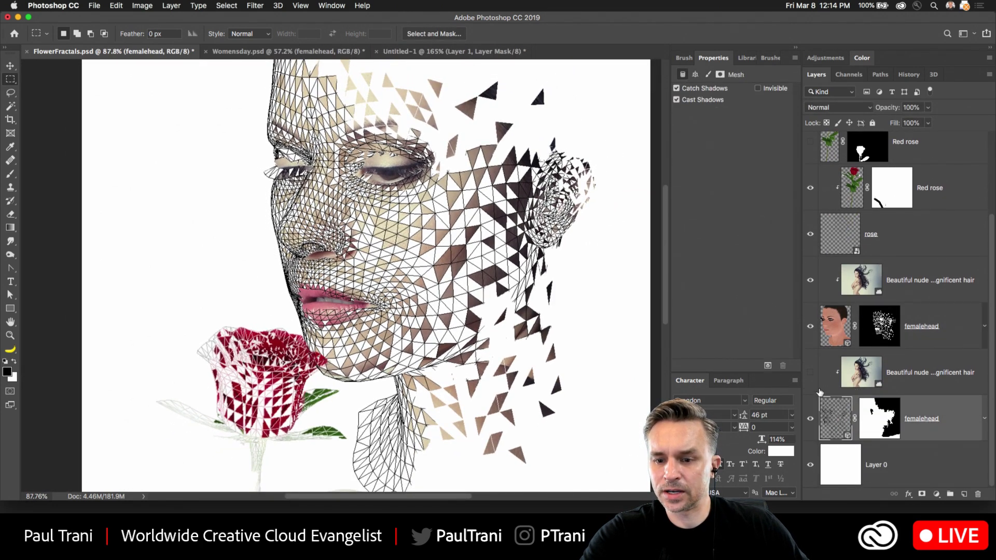
left_click(822, 380)
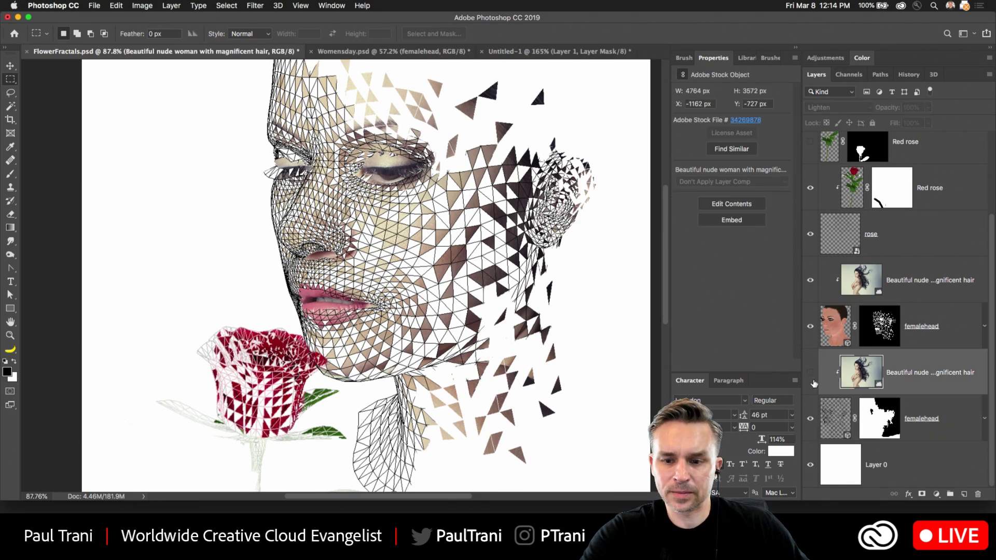
left_click(810, 374)
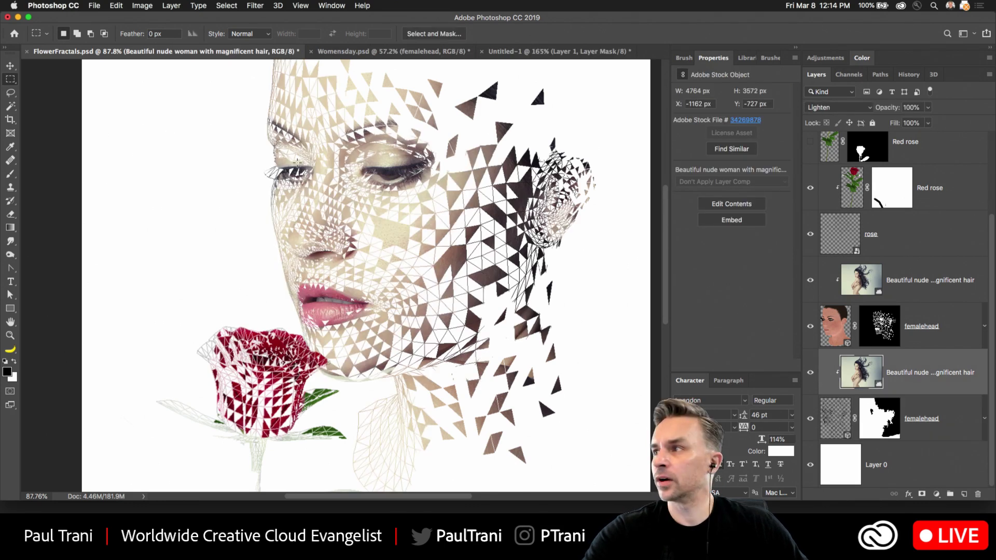
Examine the photo-coloured wireframe across the face and the polygon detail of the rose up close
key("super+plus")
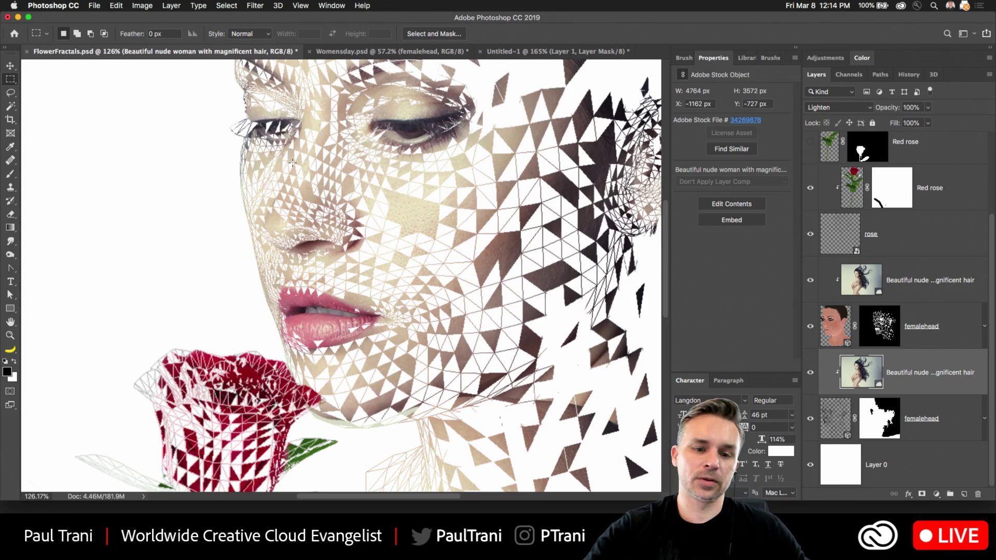
left_click_drag(220, 267, 275, 272)
key("super+plus")
scroll(276, 275, "up", 3)
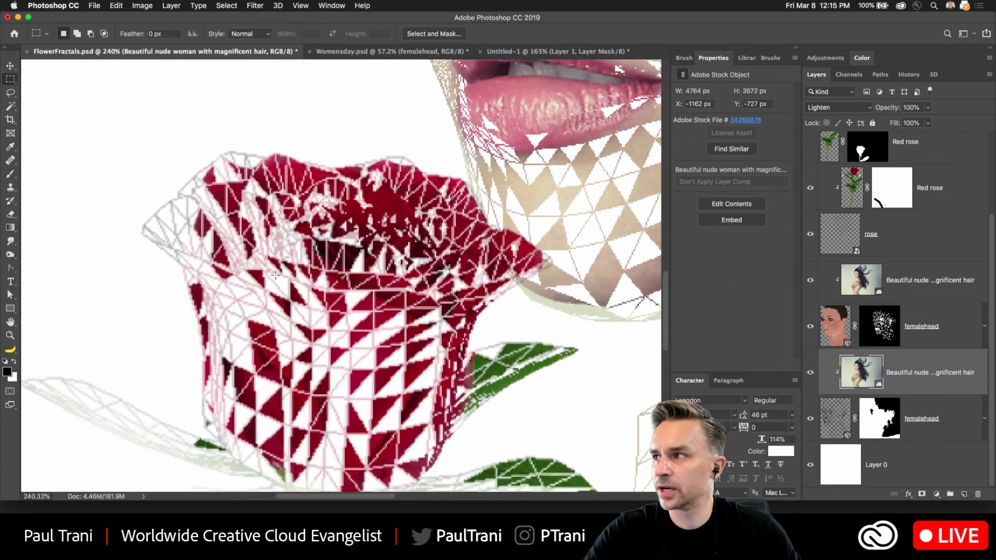
scroll(275, 274, "down", 4)
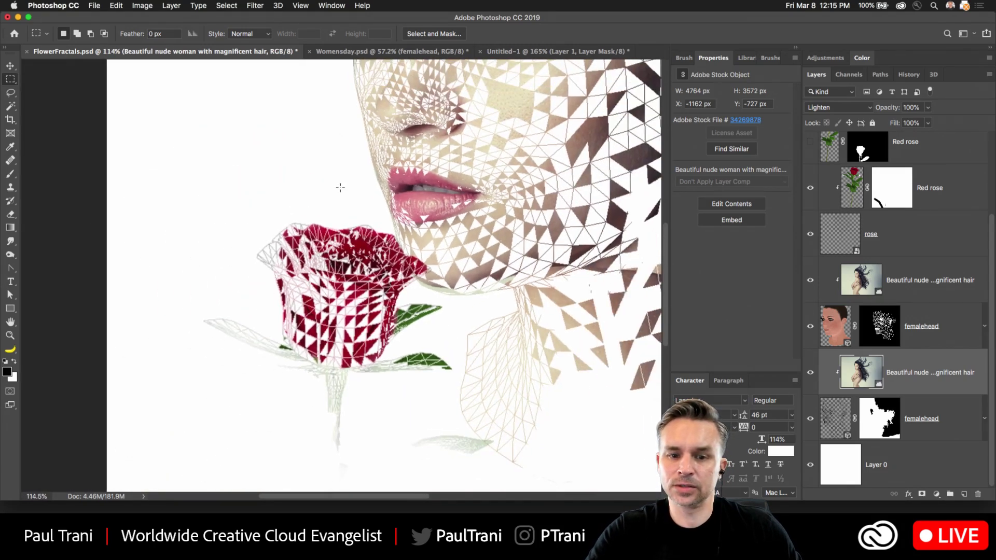
scroll(245, 303, "down", 3)
scroll(244, 303, "down", 3)
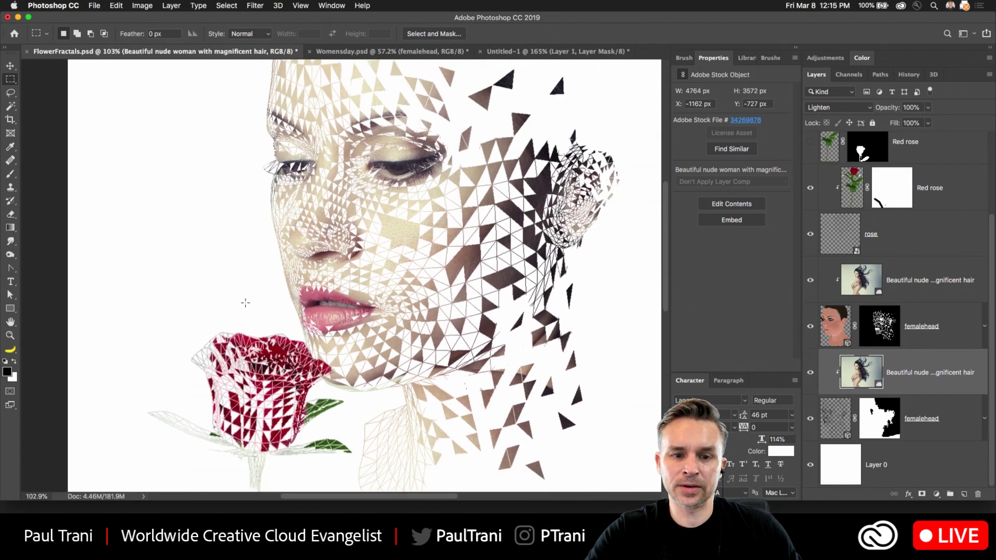